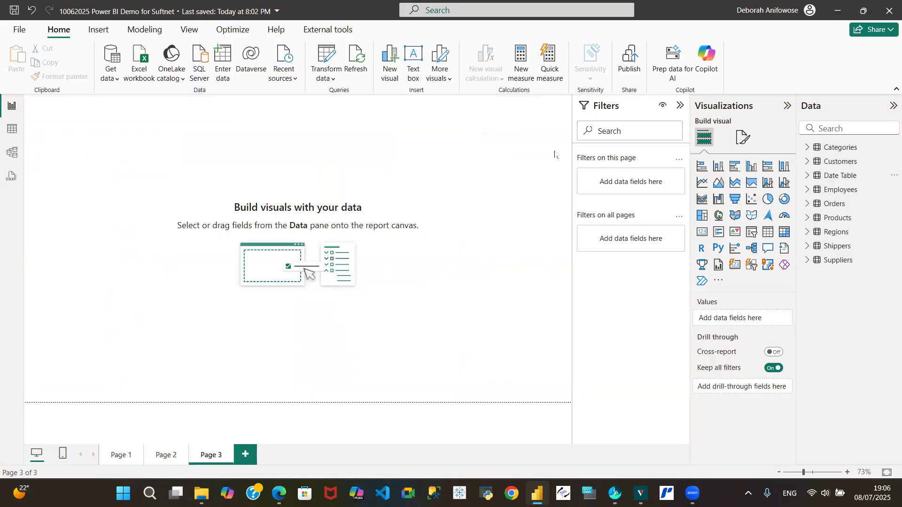
Review the tables and their relationships in the data model, then return to the report page.
{"action": "left_click", "coordinate": [11, 154]}
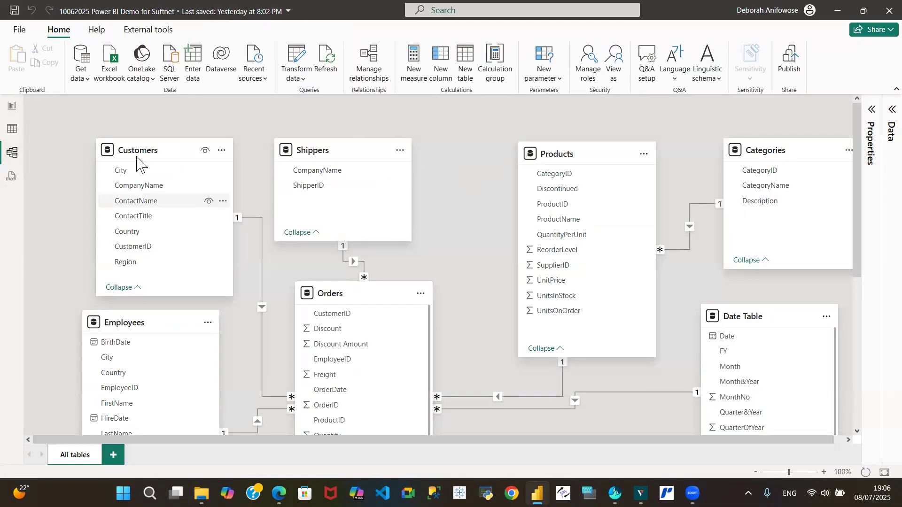
{"action": "left_click", "coordinate": [12, 106]}
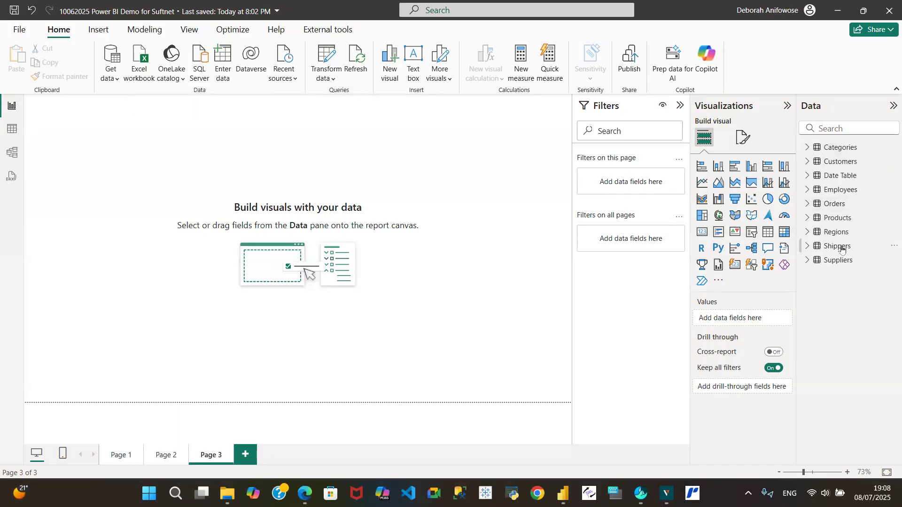
Create an empty table named "Measures/Calculations" and load it into the model.
{"action": "left_click", "coordinate": [224, 60]}
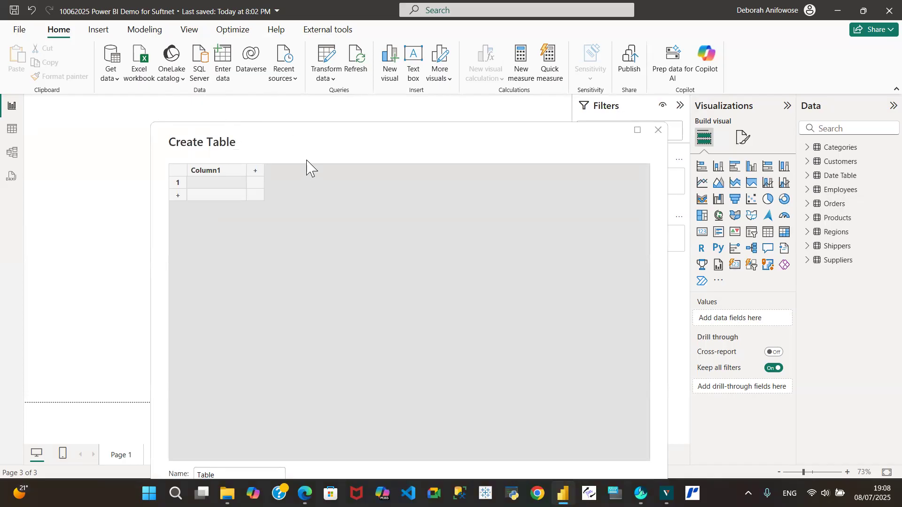
{"action": "left_click_drag", "start_coordinate": [348, 143], "coordinate": [349, 56]}
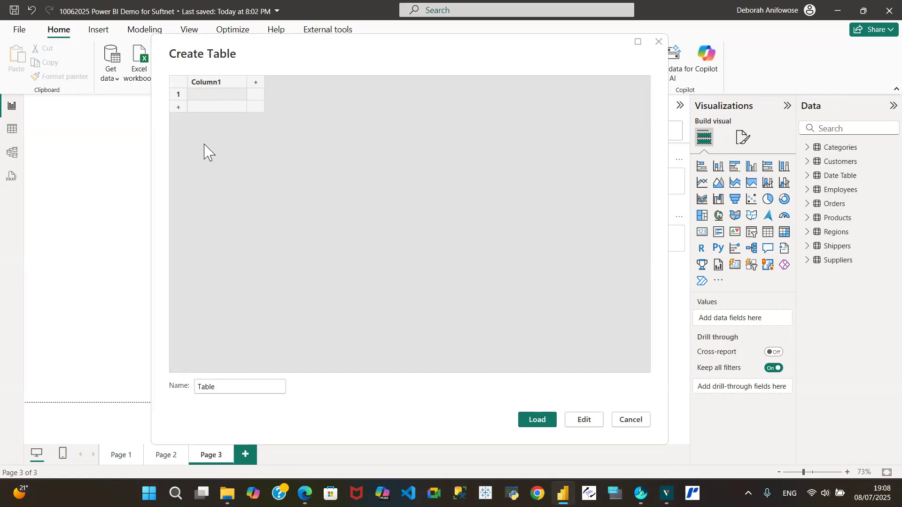
{"action": "left_click", "coordinate": [226, 384]}
{"action": "key", "text": "BackSpace"}
{"action": "key", "text": "BackSpace"}
{"action": "key", "text": "BackSpace"}
{"action": "key", "text": "BackSpace"}
{"action": "key", "text": "BackSpace"}
{"action": "type", "text": "Measures/"}
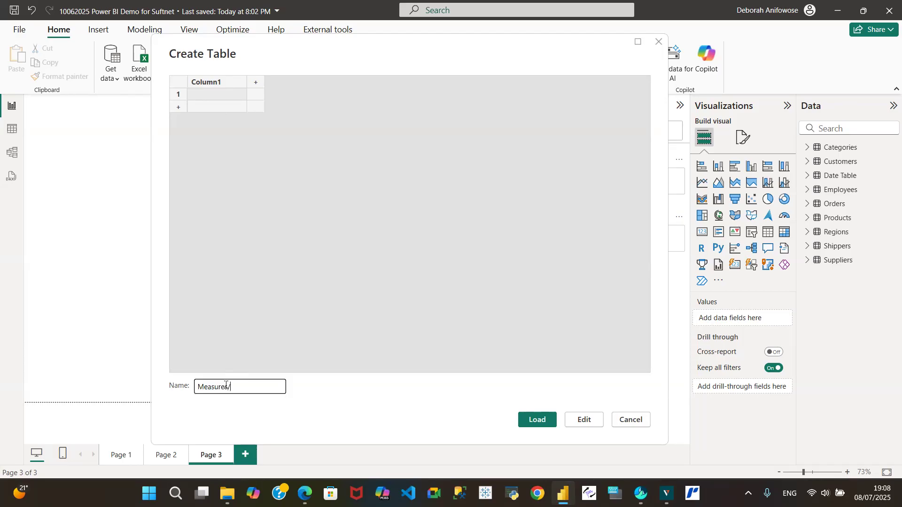
{"action": "type", "text": "Calculations"}
{"action": "left_click", "coordinate": [543, 423]}
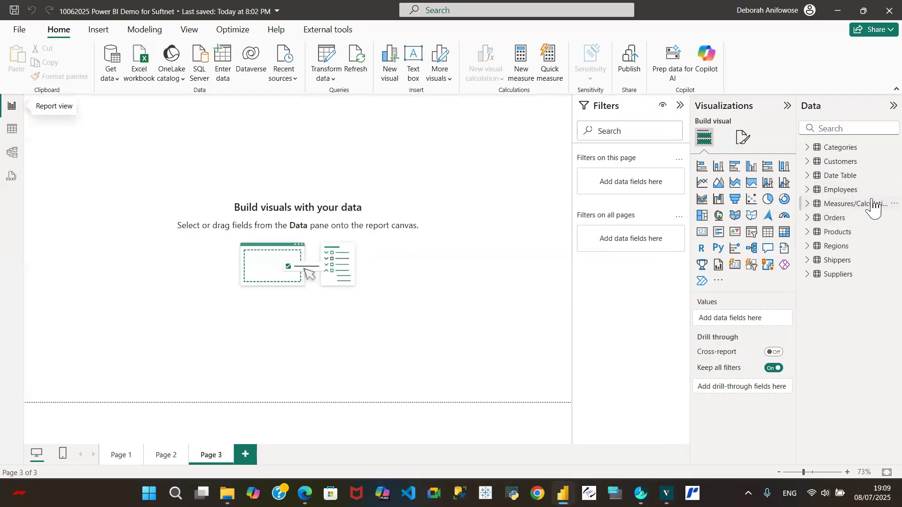
Look through the fields of the Measures/Calculations table and the Orders table.
{"action": "left_click", "coordinate": [808, 204]}
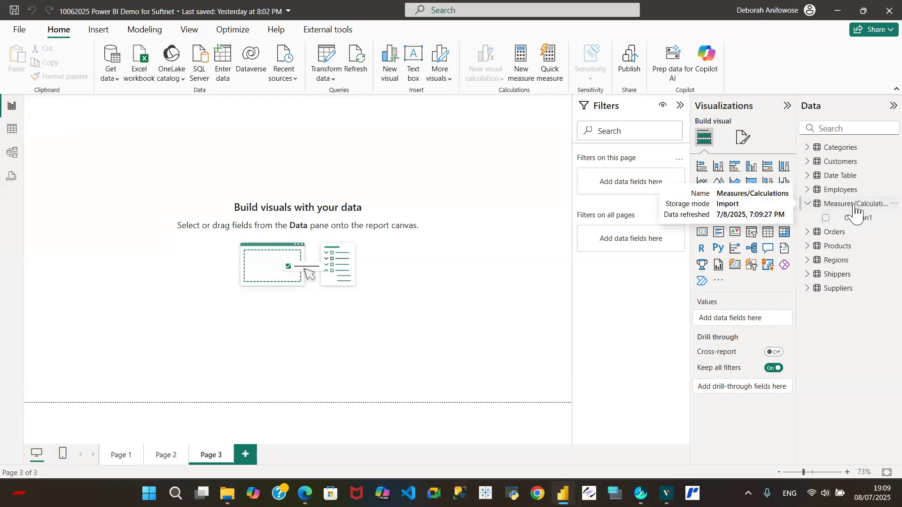
{"action": "left_click", "coordinate": [807, 204]}
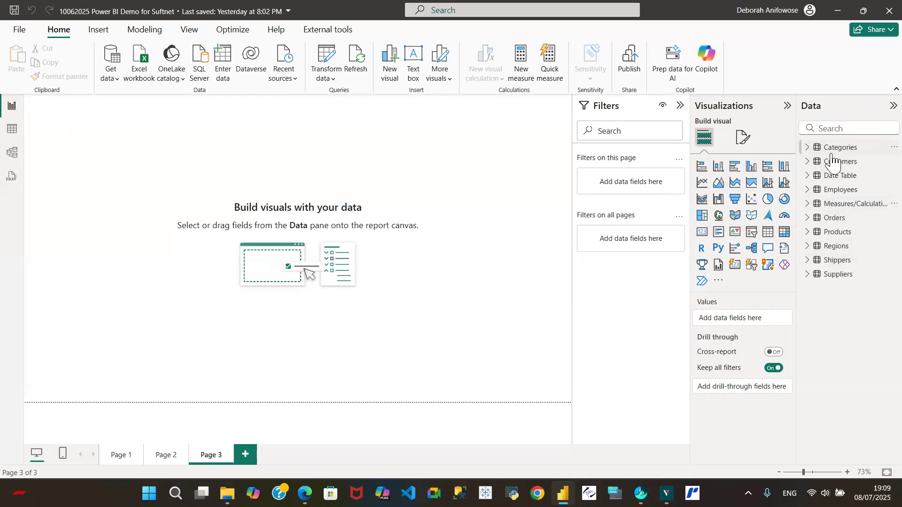
{"action": "left_click", "coordinate": [811, 218]}
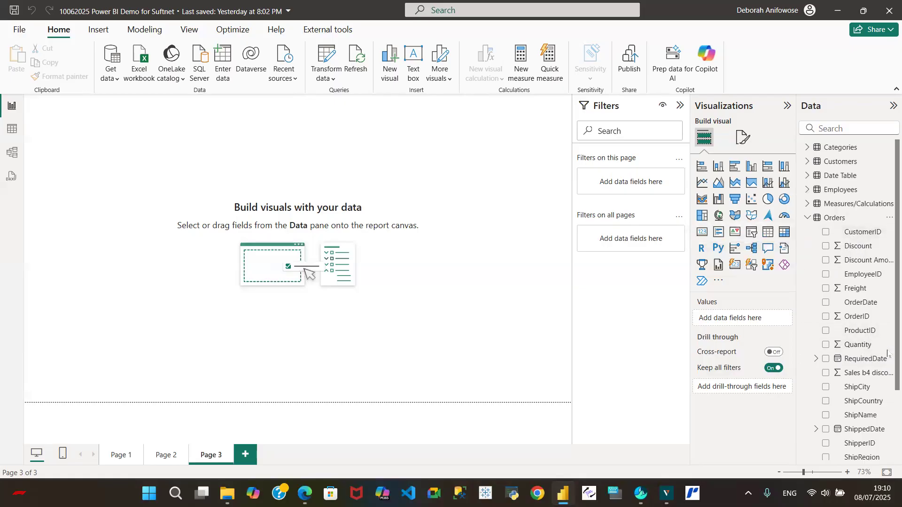
{"action": "scroll", "coordinate": [887, 376], "scroll_direction": "down", "scroll_amount": 3}
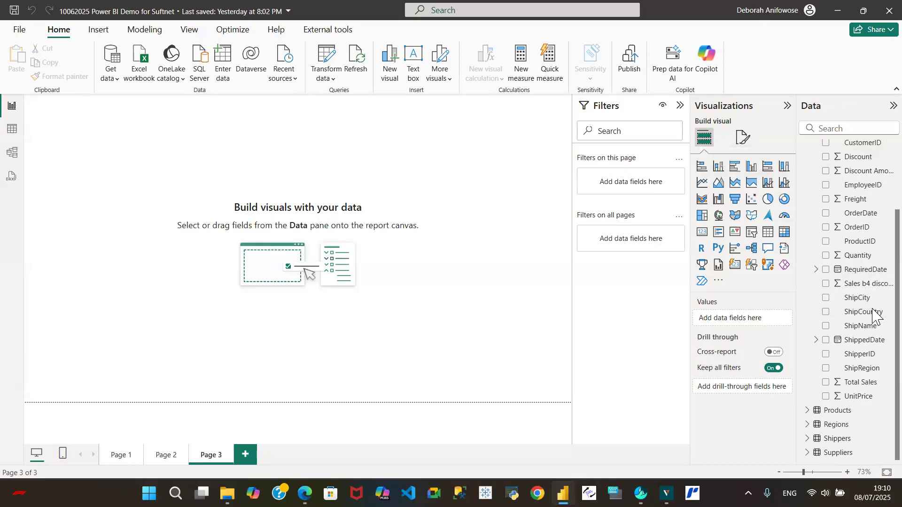
{"action": "scroll", "coordinate": [873, 315], "scroll_direction": "up", "scroll_amount": 3}
{"action": "scroll", "coordinate": [873, 230], "scroll_direction": "down", "scroll_amount": 3}
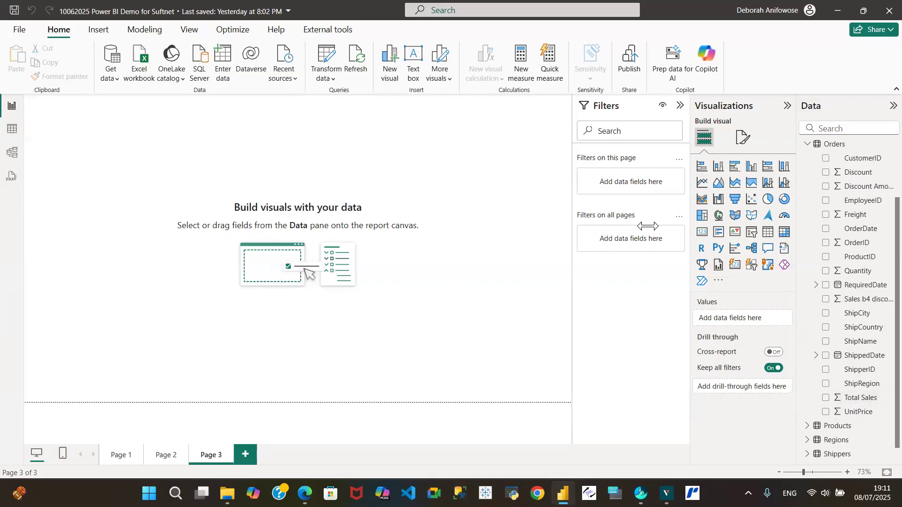
Add an enlarged table visual to Page 3 with Total Sales from Orders and CompanyName from Customers.
{"action": "left_click", "coordinate": [769, 233]}
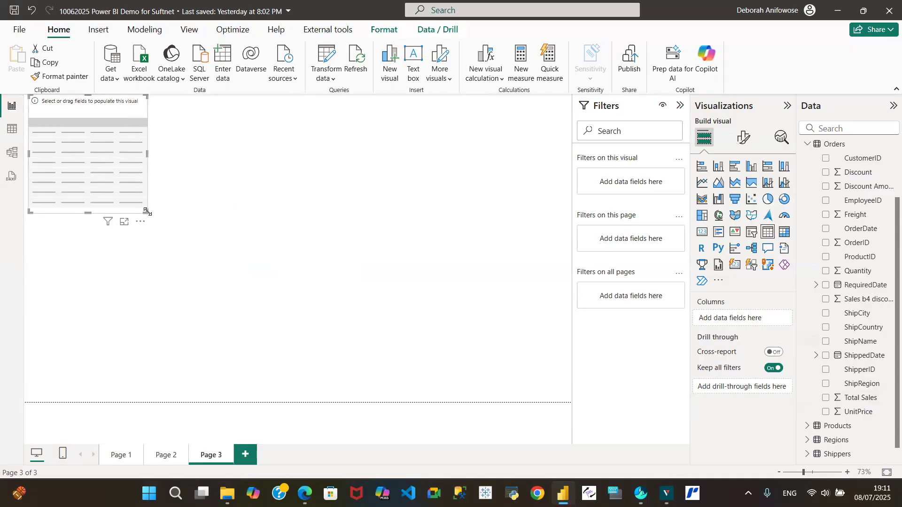
{"action": "left_click_drag", "start_coordinate": [146, 211], "coordinate": [335, 279]}
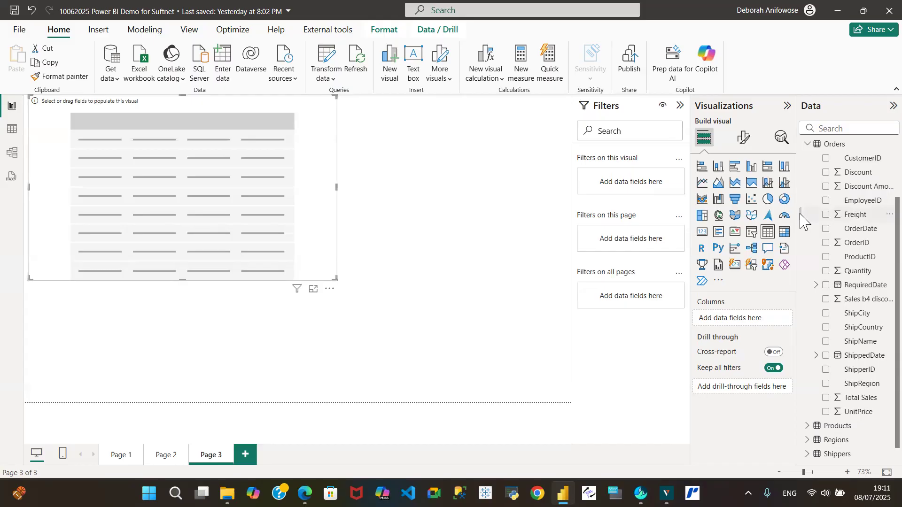
{"action": "left_click", "coordinate": [826, 398]}
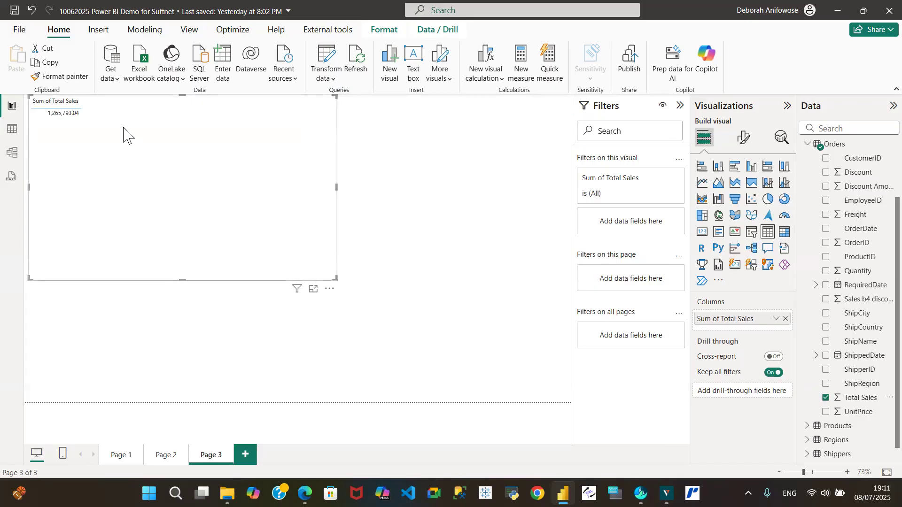
{"action": "left_click", "coordinate": [806, 144]}
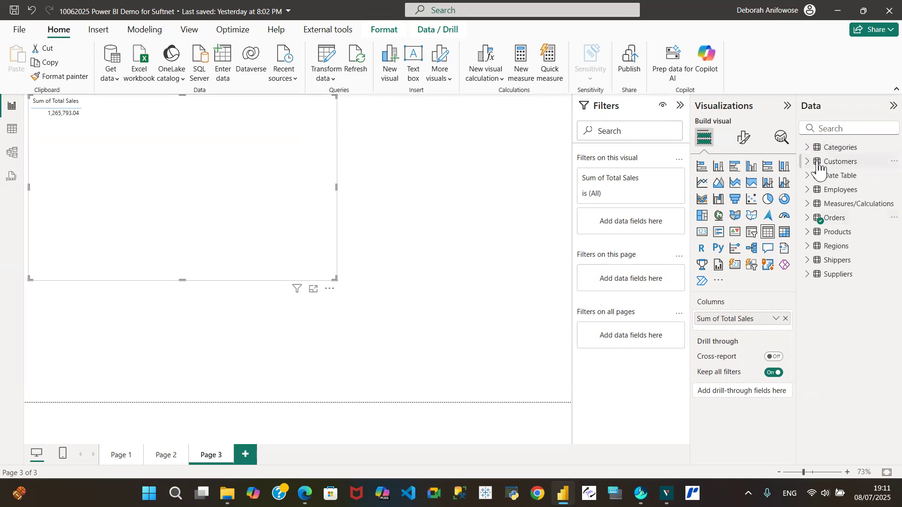
{"action": "left_click", "coordinate": [809, 161]}
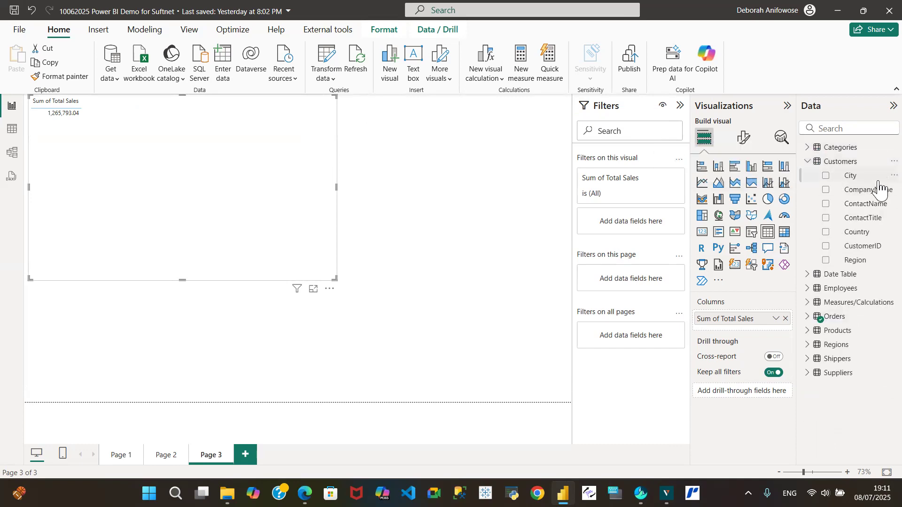
{"action": "left_click", "coordinate": [826, 190]}
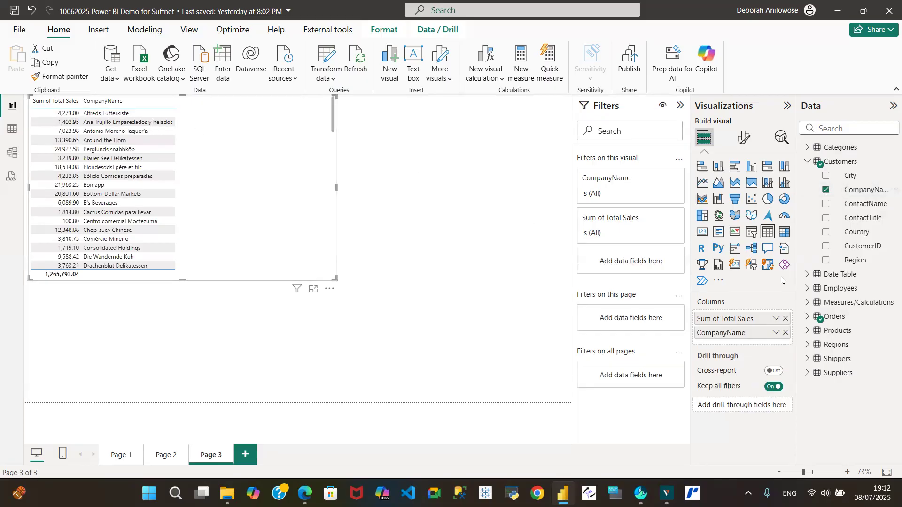
Convert the table visual to a stacked bar chart, then resize and move it to the lower-left area of the page.
{"action": "left_click", "coordinate": [701, 166]}
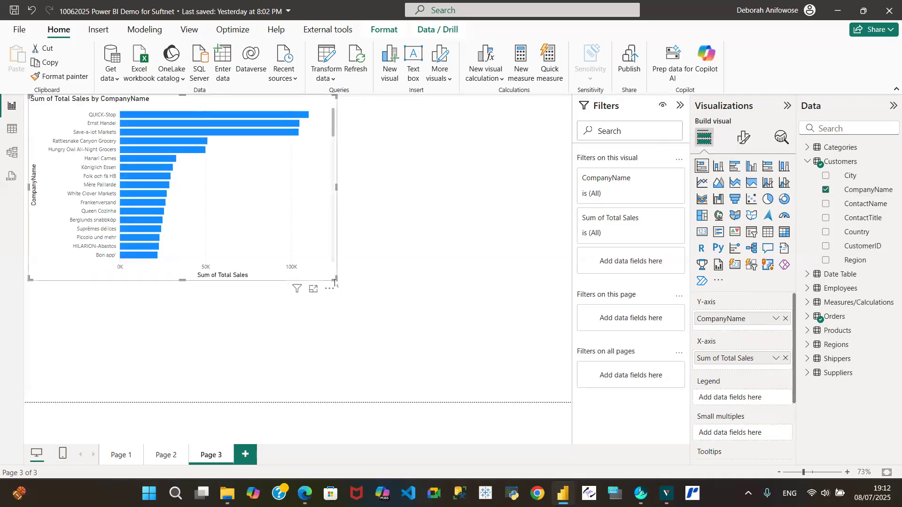
{"action": "left_click_drag", "start_coordinate": [336, 281], "coordinate": [417, 332]}
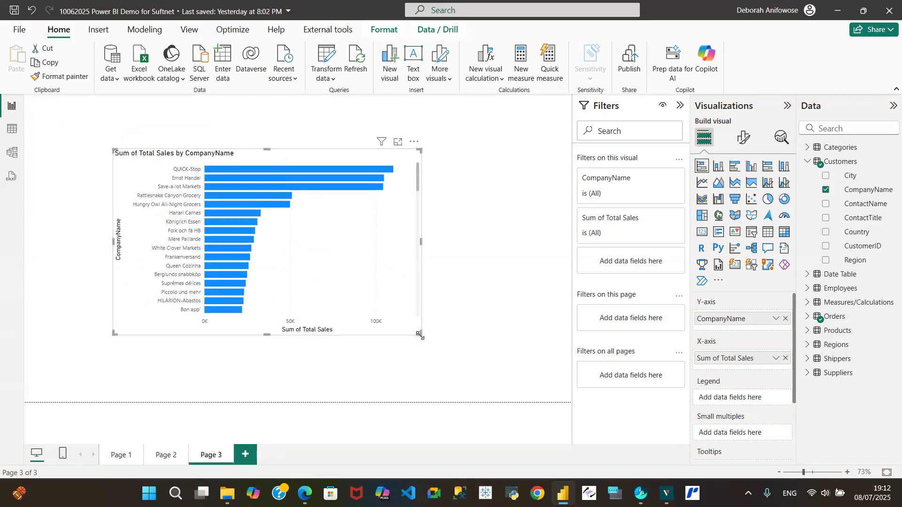
{"action": "left_click", "coordinate": [421, 339]}
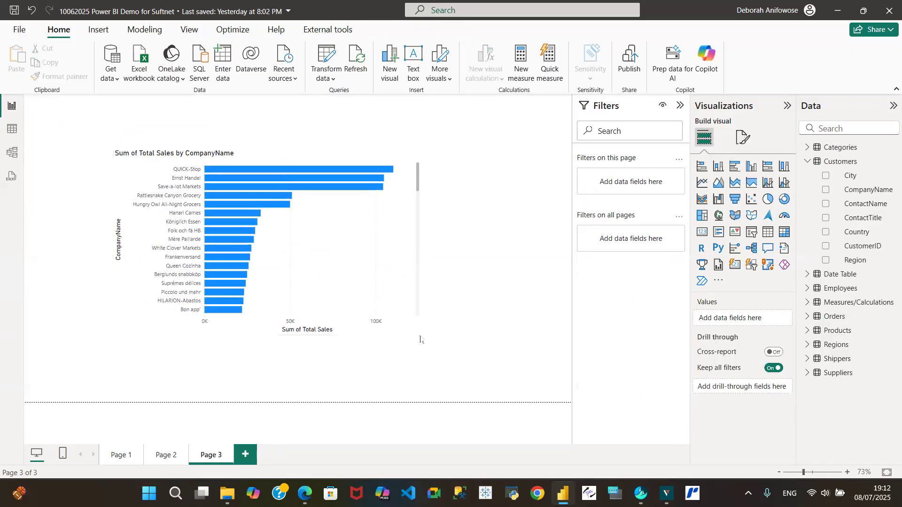
{"action": "left_click", "coordinate": [412, 158]}
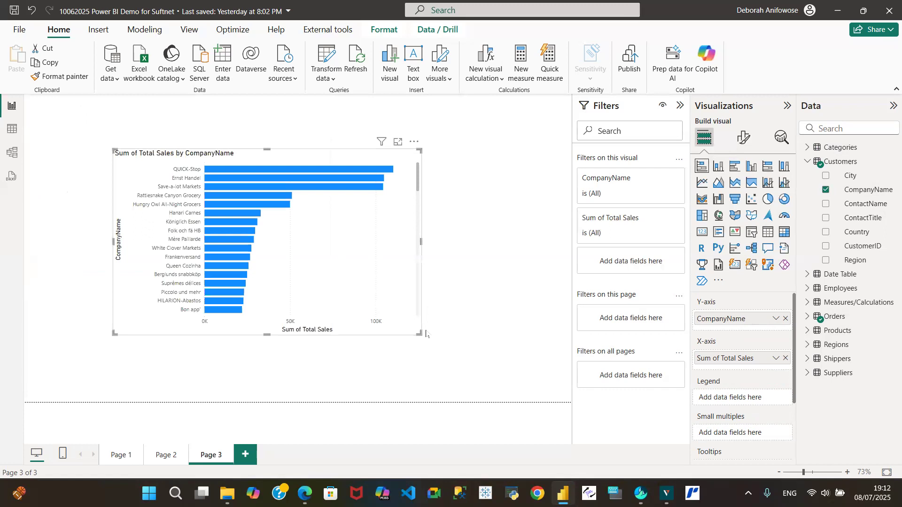
{"action": "left_click_drag", "start_coordinate": [420, 333], "coordinate": [515, 372]}
{"action": "left_click_drag", "start_coordinate": [488, 158], "coordinate": [405, 188]}
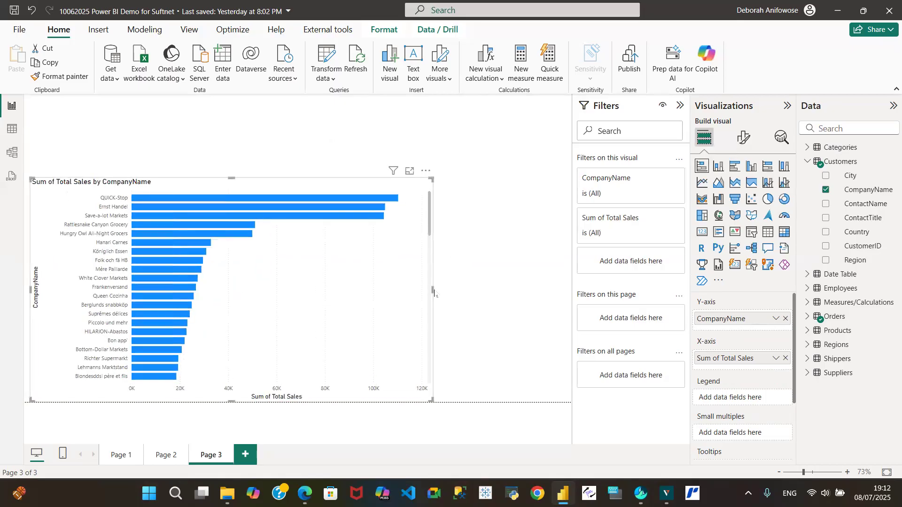
{"action": "left_click_drag", "start_coordinate": [432, 290], "coordinate": [335, 290]}
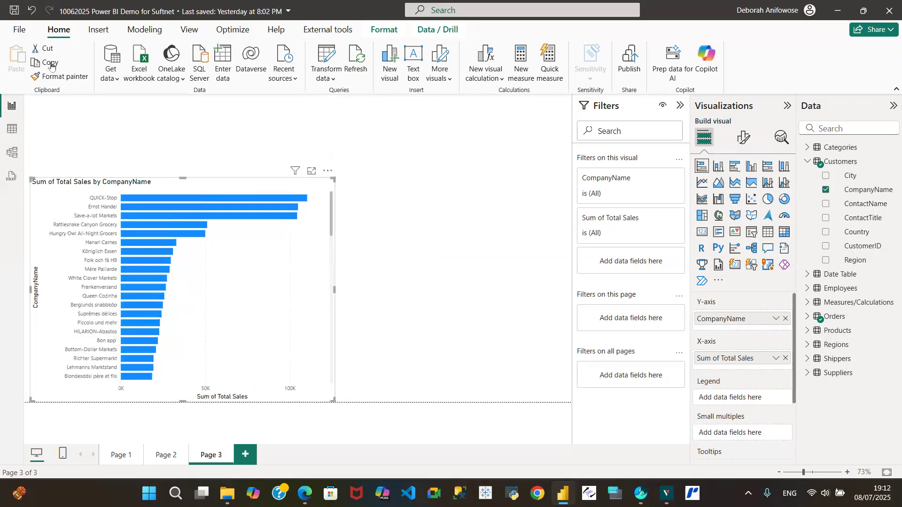
Duplicate the bar chart, place the copy beside the original, and narrow both so they do not overlap.
{"action": "left_click", "coordinate": [427, 191]}
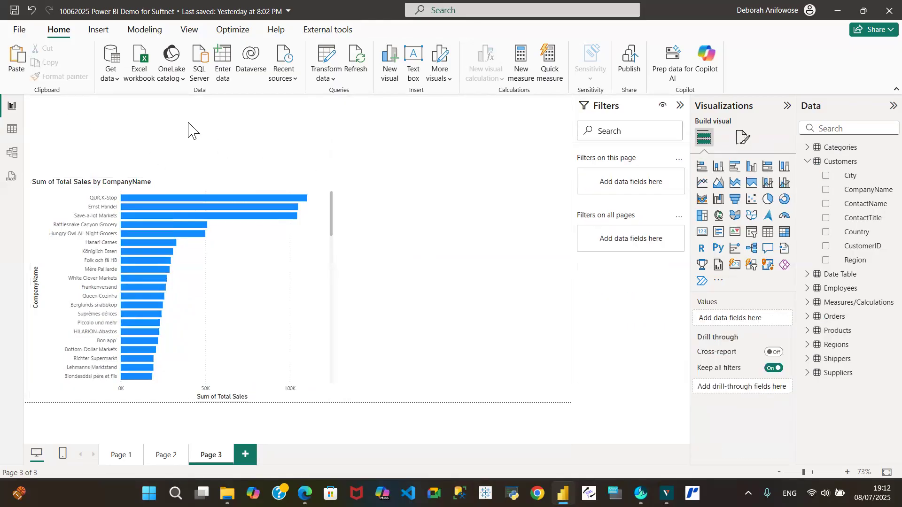
{"action": "left_click", "coordinate": [263, 171]}
{"action": "left_click_drag", "start_coordinate": [332, 195], "coordinate": [543, 181]}
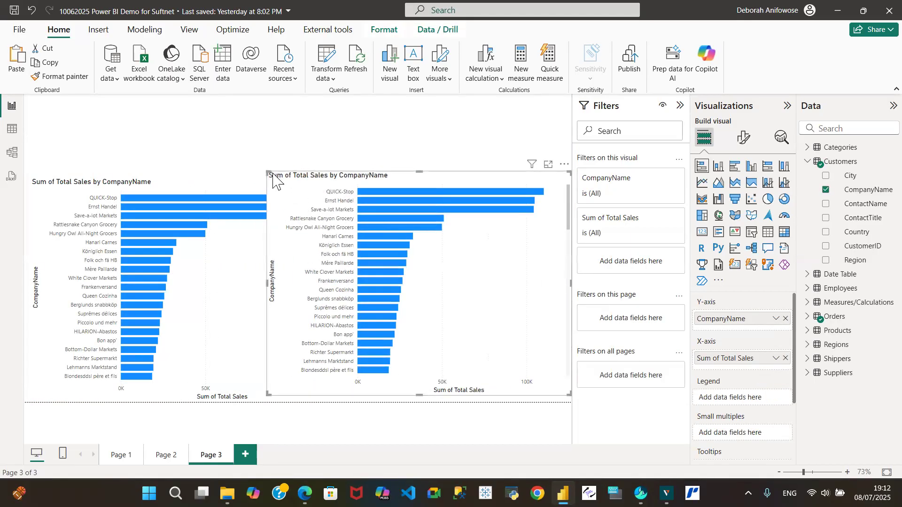
{"action": "left_click_drag", "start_coordinate": [306, 201], "coordinate": [348, 184]}
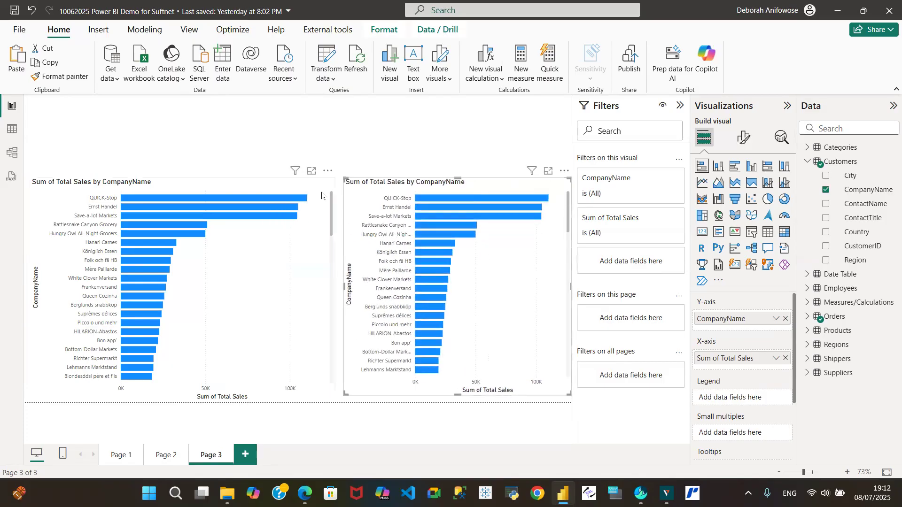
{"action": "left_click", "coordinate": [331, 186]}
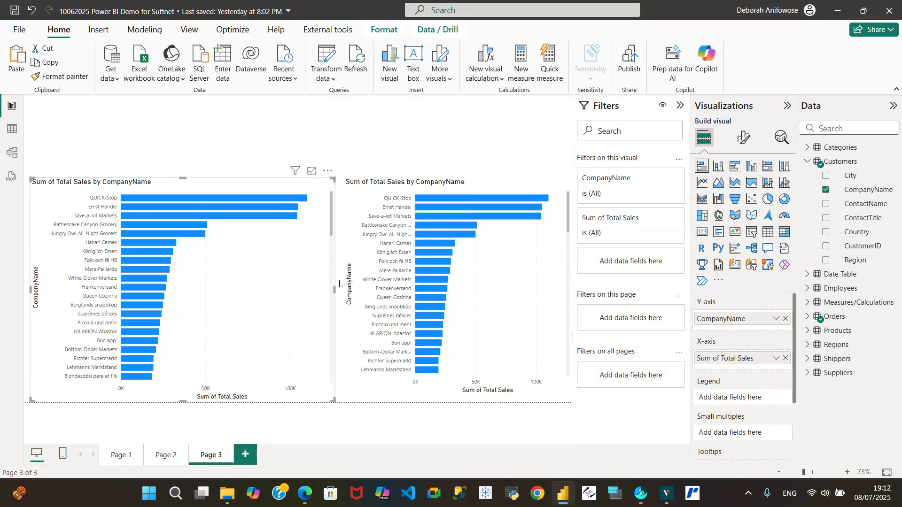
{"action": "left_click_drag", "start_coordinate": [334, 291], "coordinate": [298, 298]}
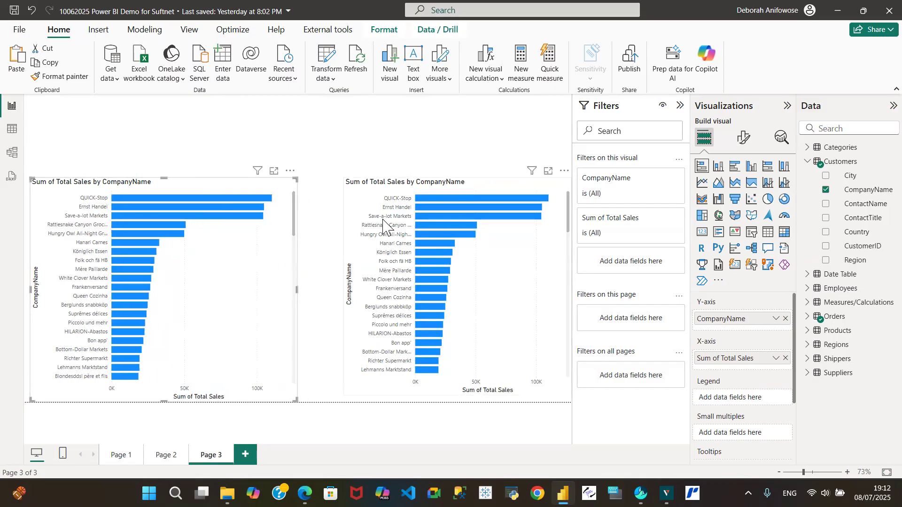
Convert the copied bar chart to a table visual.
{"action": "left_click", "coordinate": [357, 185]}
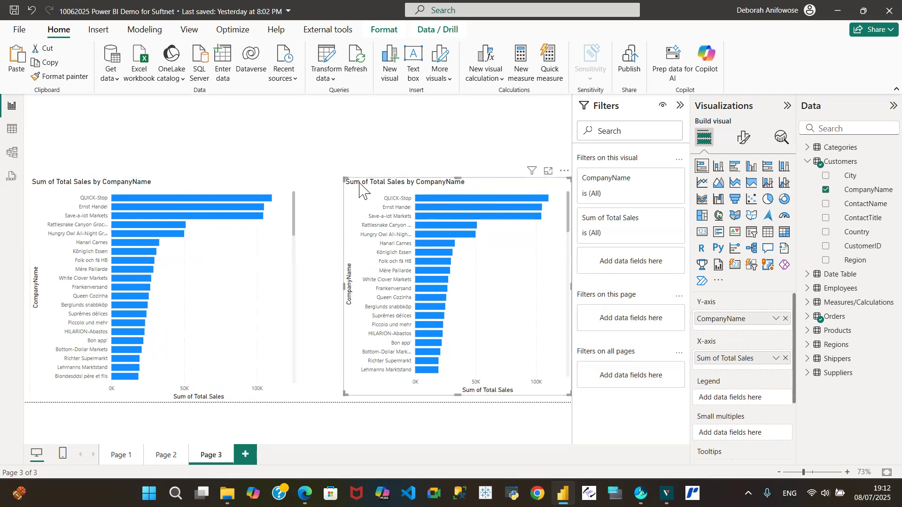
{"action": "left_click", "coordinate": [768, 233]}
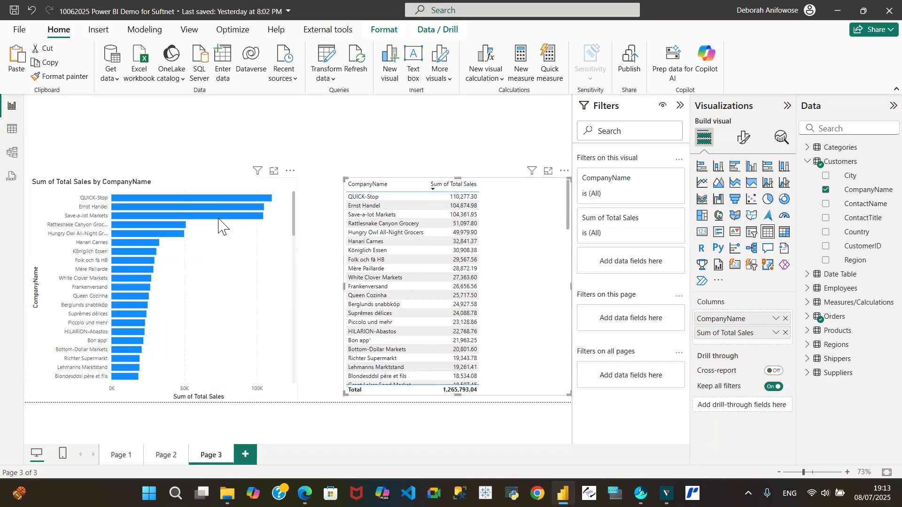
Extend the upper edges of the bar chart and the table visual to make both taller.
{"action": "left_click", "coordinate": [292, 189]}
{"action": "left_click_drag", "start_coordinate": [162, 179], "coordinate": [164, 123]}
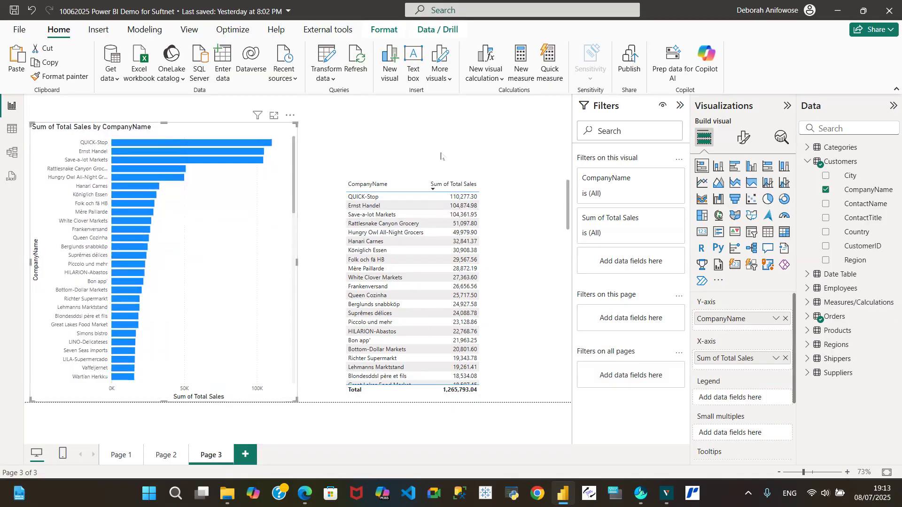
{"action": "left_click", "coordinate": [536, 188]}
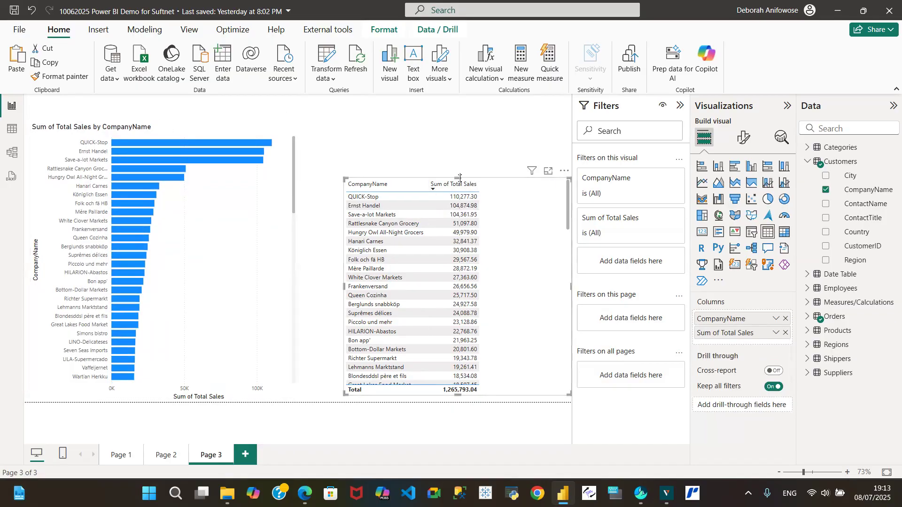
{"action": "left_click_drag", "start_coordinate": [459, 179], "coordinate": [457, 128]}
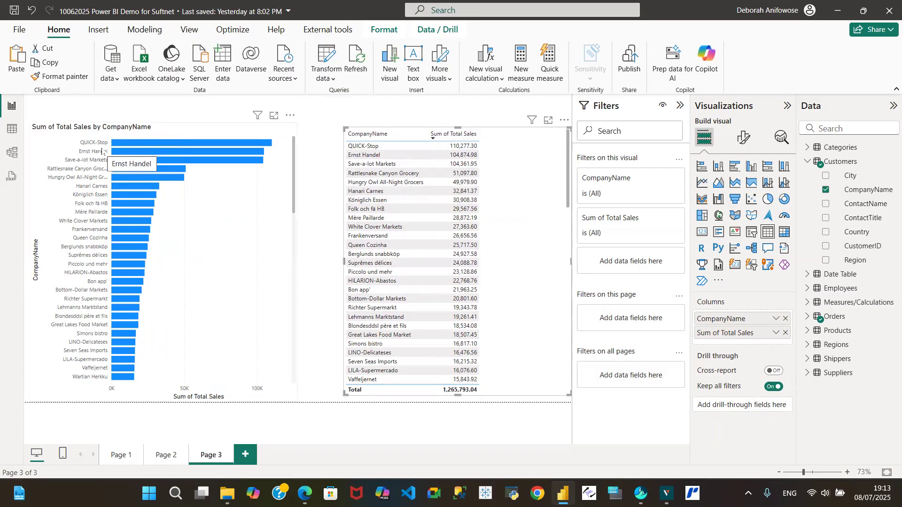
{"action": "left_click", "coordinate": [174, 132]}
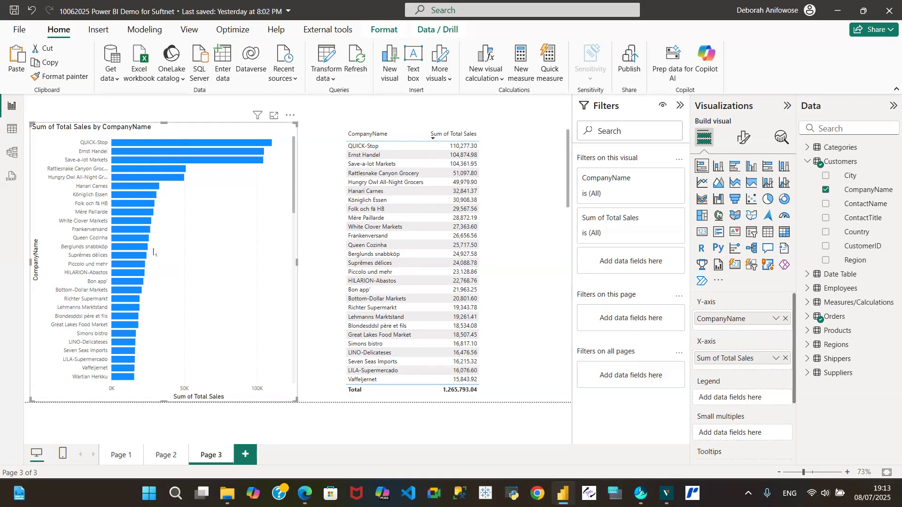
{"action": "left_click", "coordinate": [549, 143]}
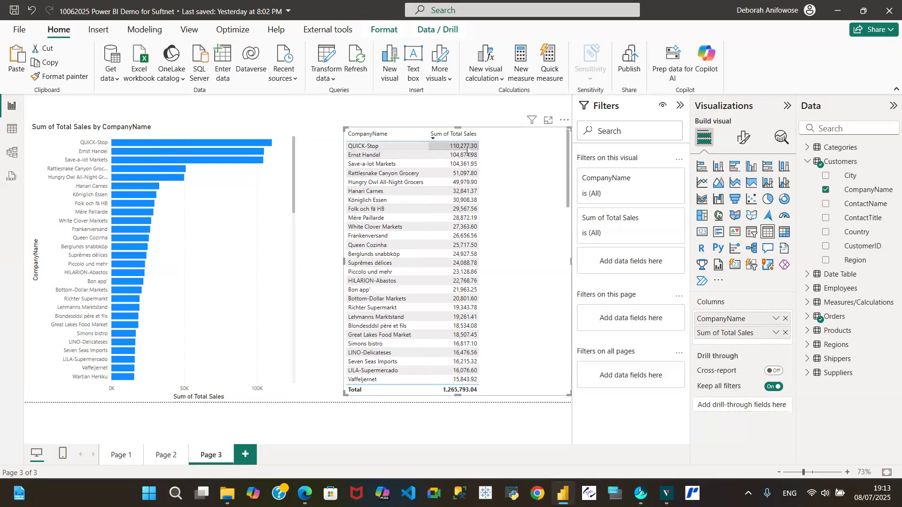
{"action": "left_click", "coordinate": [287, 141]}
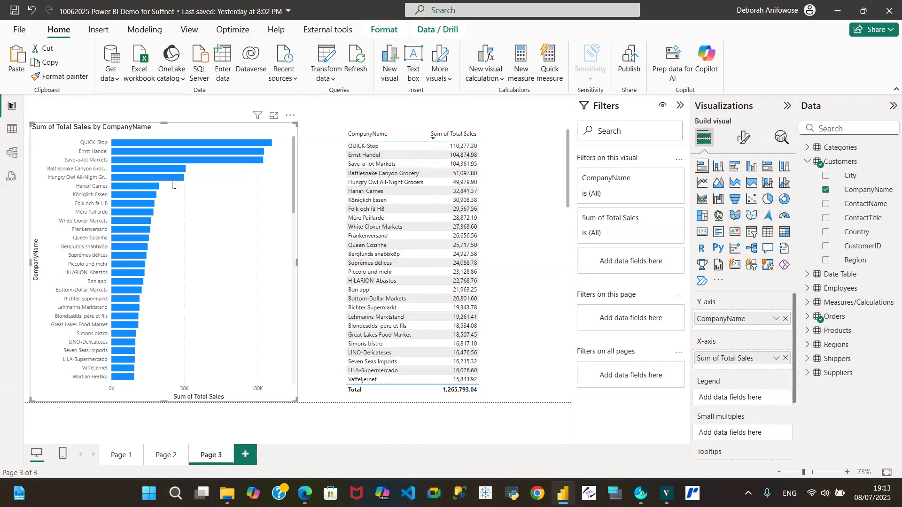
{"action": "mouse_move", "coordinate": [223, 153]}
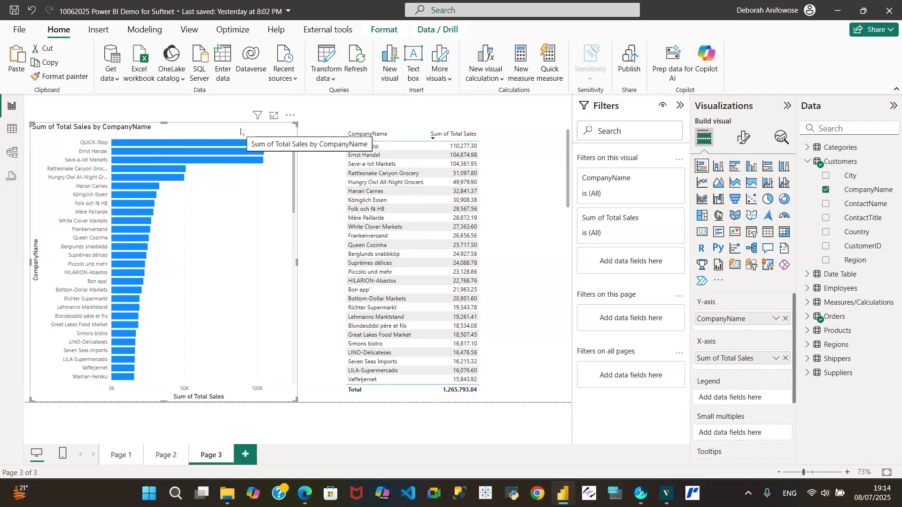
{"action": "left_click", "coordinate": [529, 135]}
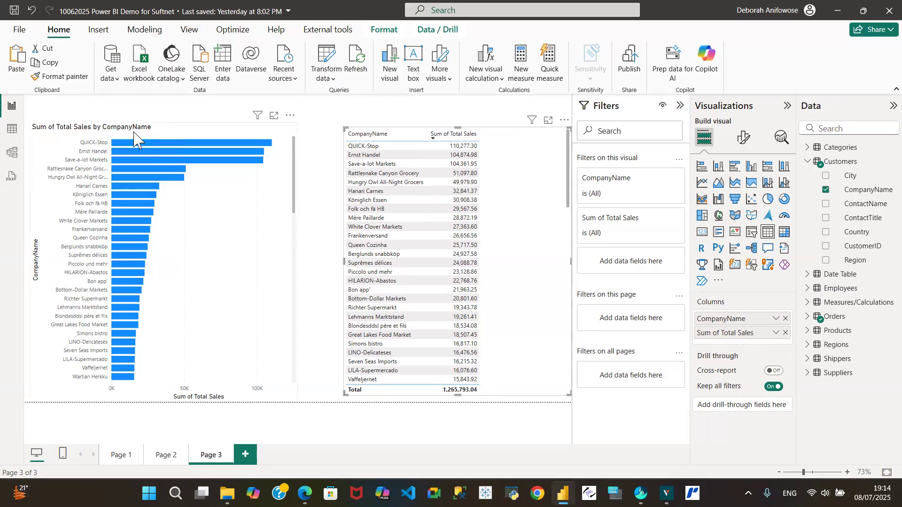
{"action": "left_click", "coordinate": [175, 136]}
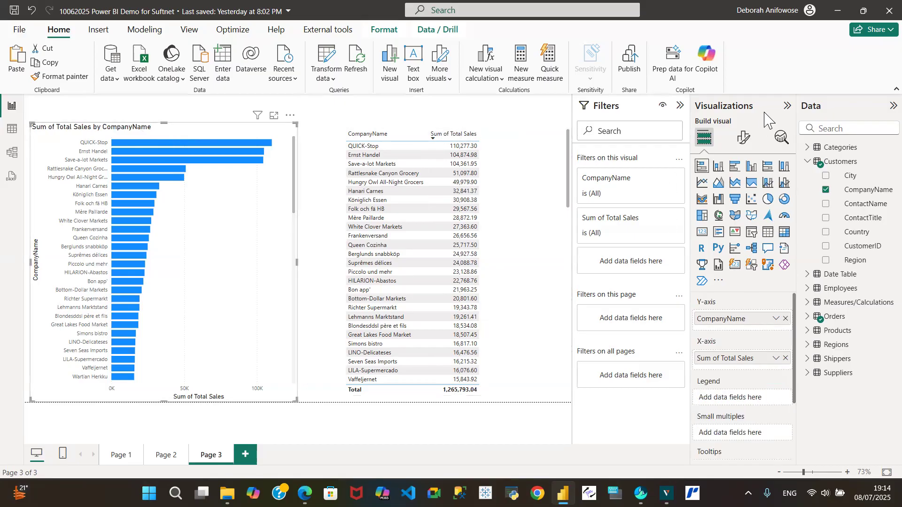
Replace CompanyName with ProductName from the Products table in the table visual.
{"action": "left_click", "coordinate": [500, 137]}
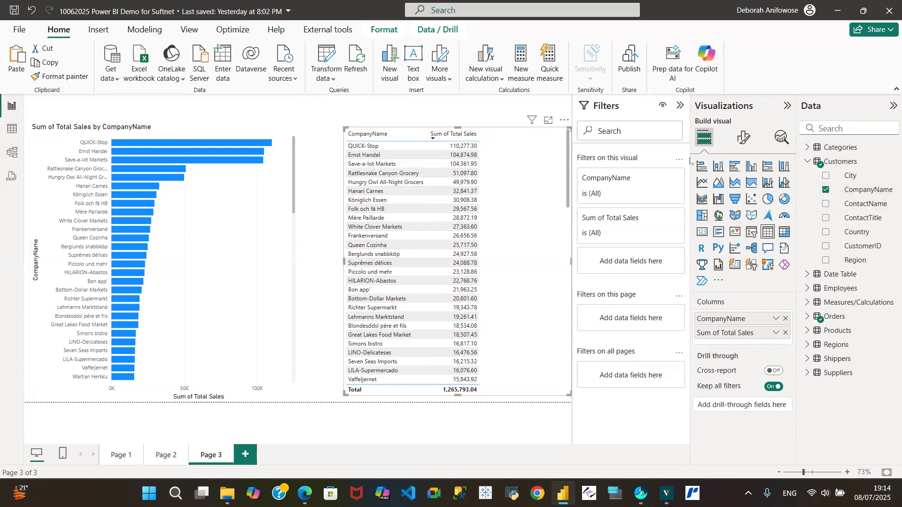
{"action": "left_click", "coordinate": [826, 190]}
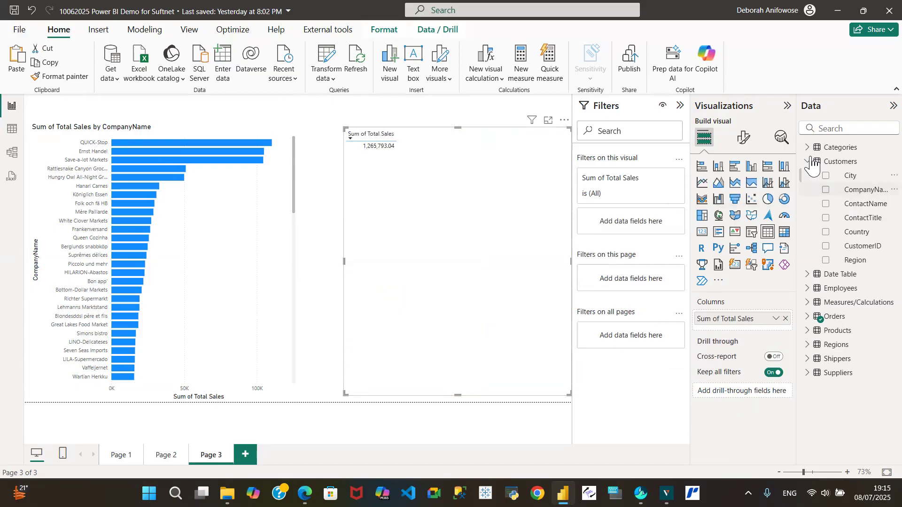
{"action": "left_click", "coordinate": [809, 162]}
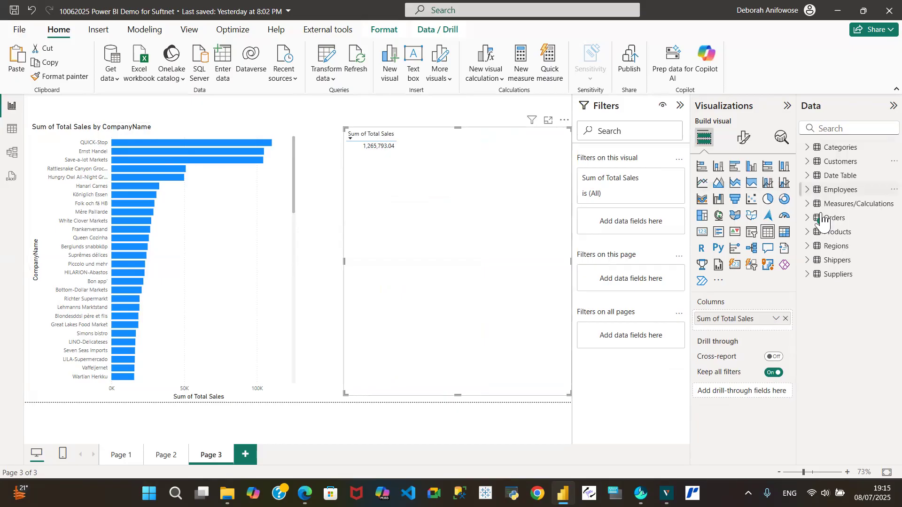
{"action": "left_click", "coordinate": [808, 232]}
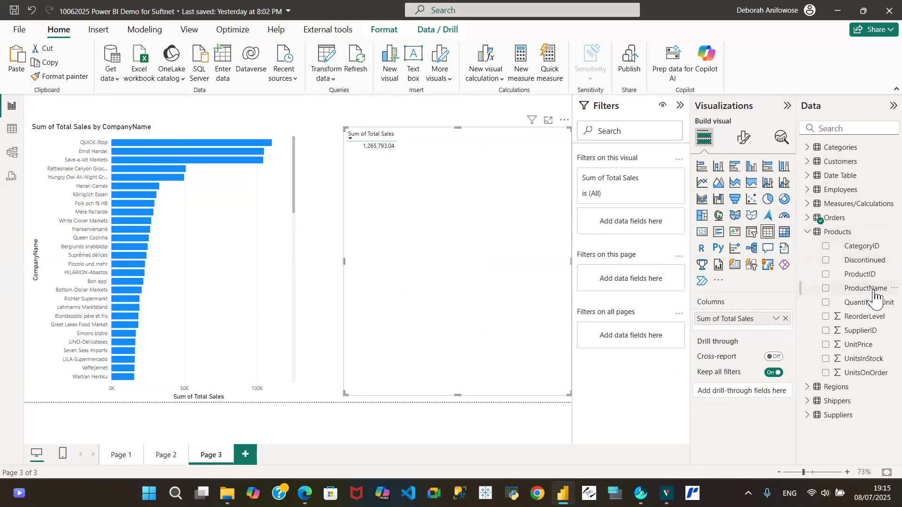
{"action": "left_click", "coordinate": [850, 291]}
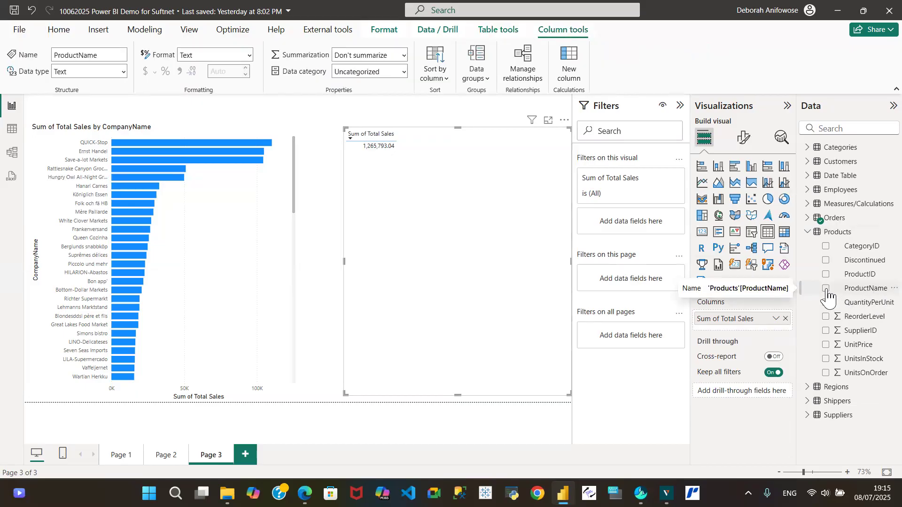
{"action": "left_click", "coordinate": [826, 289]}
{"action": "left_click_drag", "start_coordinate": [827, 291], "coordinate": [736, 318]}
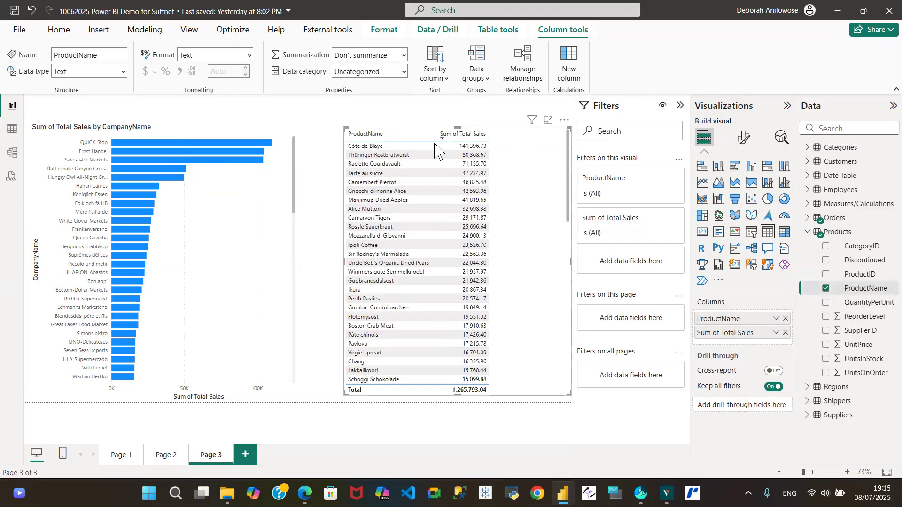
Try the company sales chart as a clustered column chart, and return it to a stacked bar chart.
{"action": "left_click", "coordinate": [190, 136]}
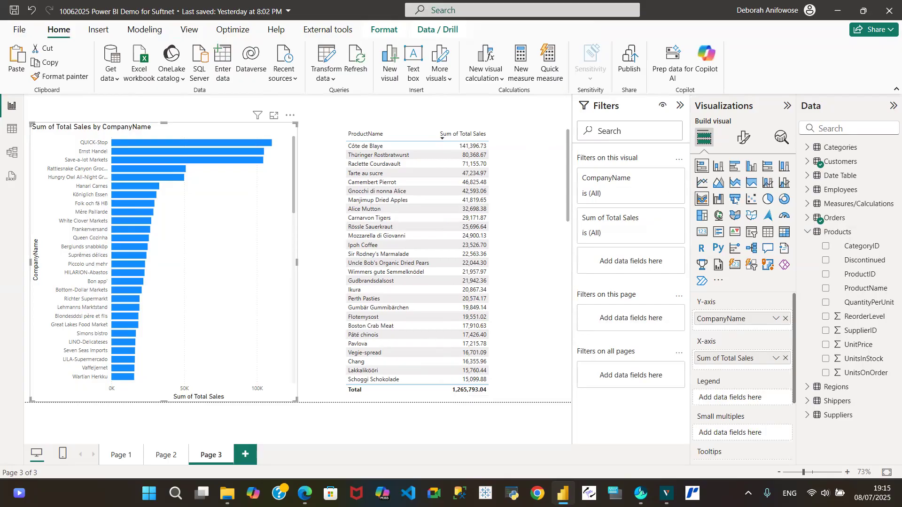
{"action": "left_click", "coordinate": [752, 170]}
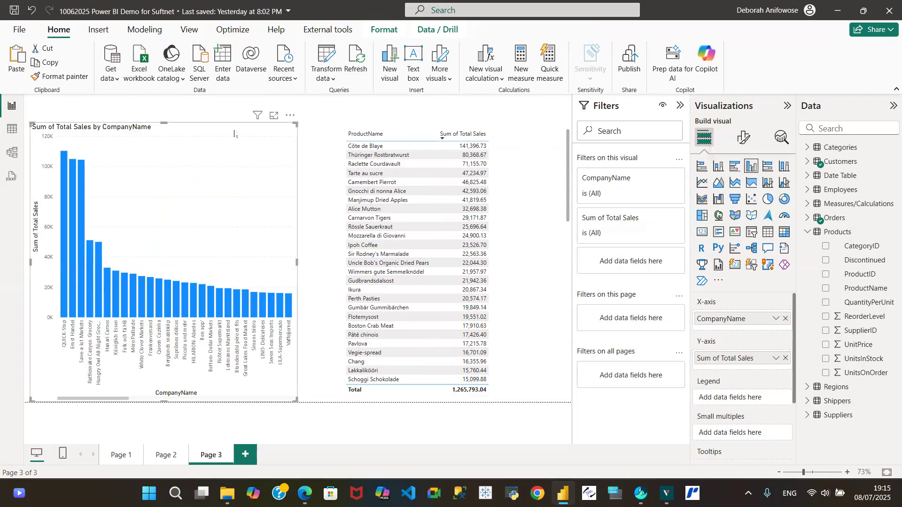
{"action": "left_click", "coordinate": [701, 166]}
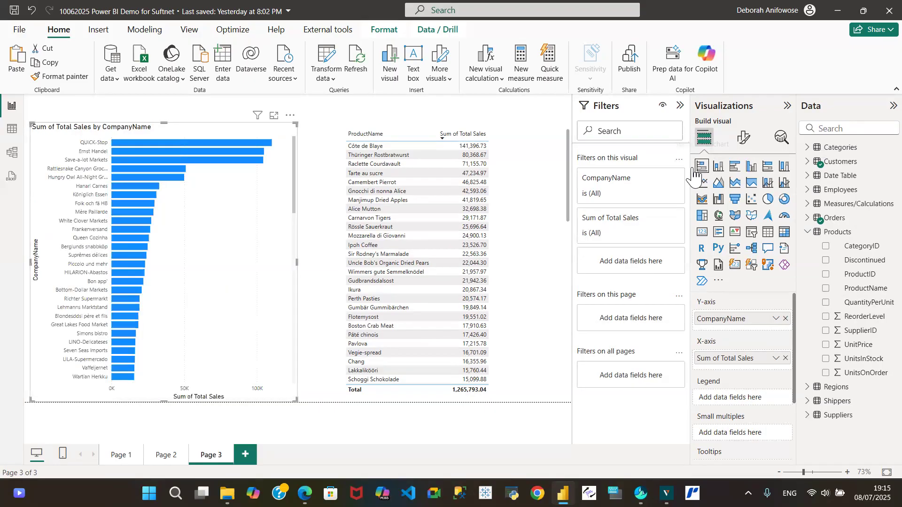
Convert the product sales table visual to a stacked bar chart.
{"action": "left_click", "coordinate": [534, 148]}
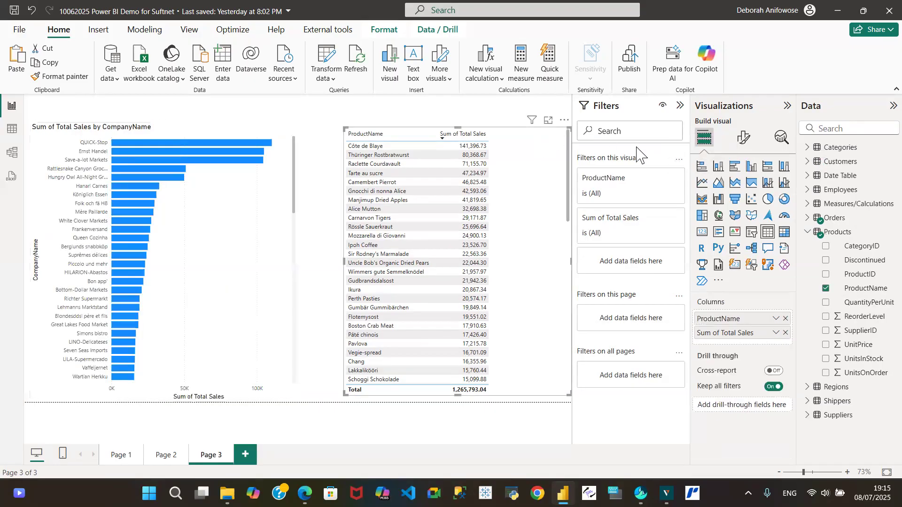
{"action": "left_click", "coordinate": [754, 167]}
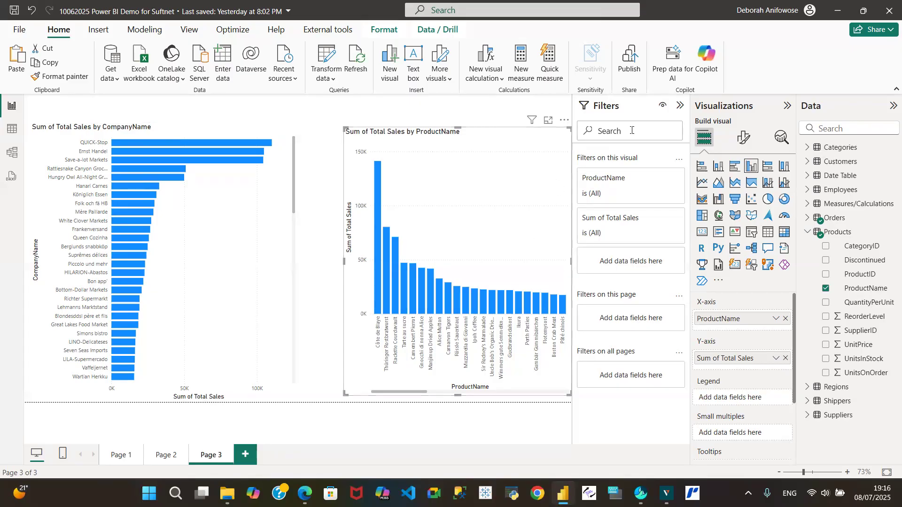
{"action": "left_click", "coordinate": [701, 166]}
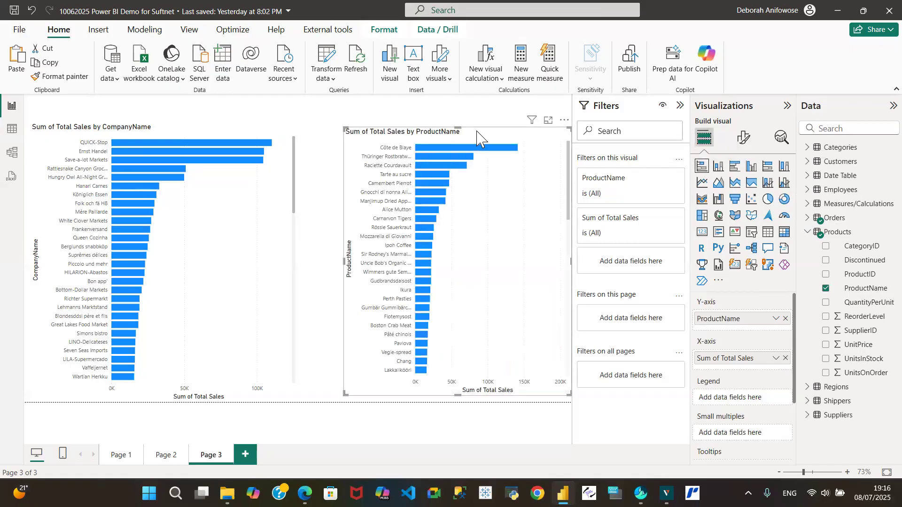
Lower the upper edges of the product and company bar charts to the same height, making both shorter.
{"action": "left_click_drag", "start_coordinate": [457, 126], "coordinate": [457, 163]}
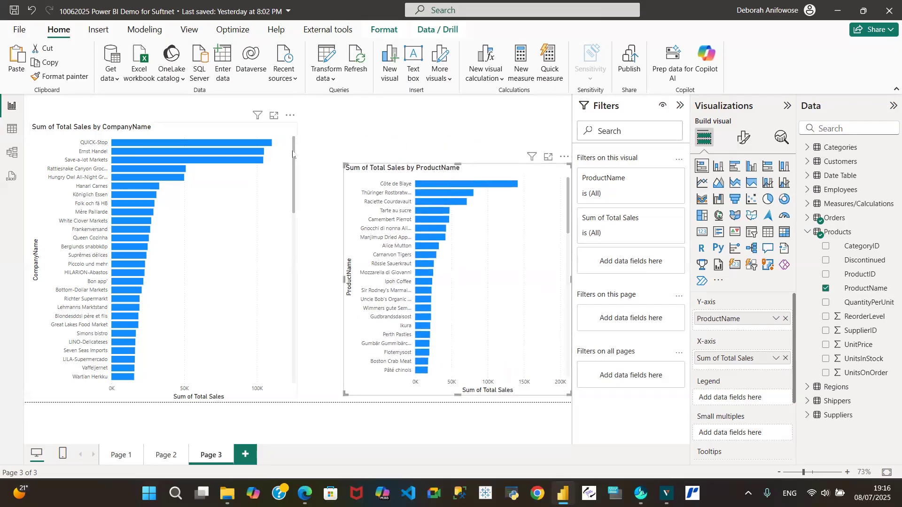
{"action": "left_click", "coordinate": [281, 135]}
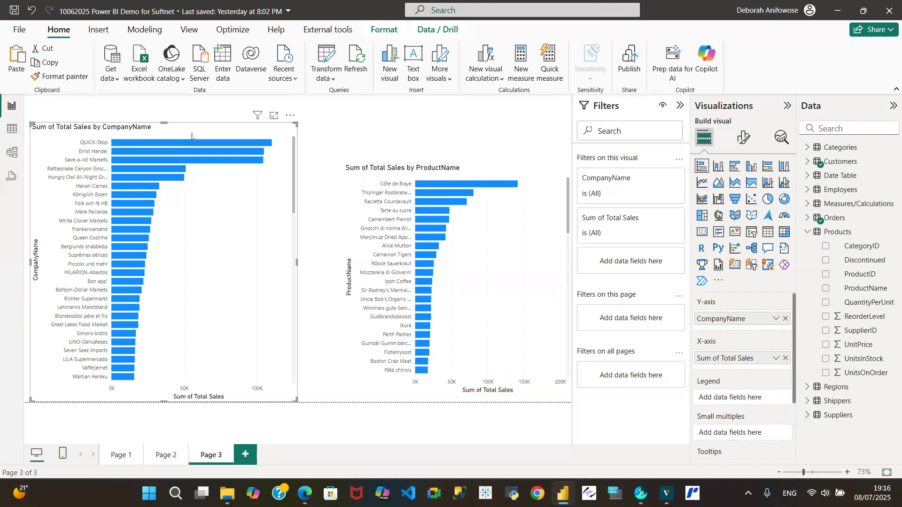
{"action": "left_click_drag", "start_coordinate": [163, 122], "coordinate": [170, 164]}
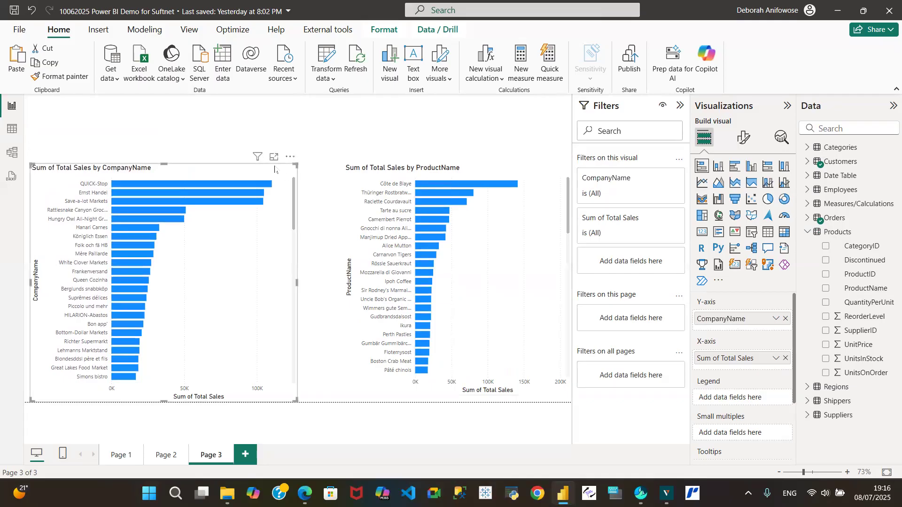
Collapse the Filters pane and change the company bar chart's title text to "Sales by Customer".
{"action": "left_click", "coordinate": [679, 106]}
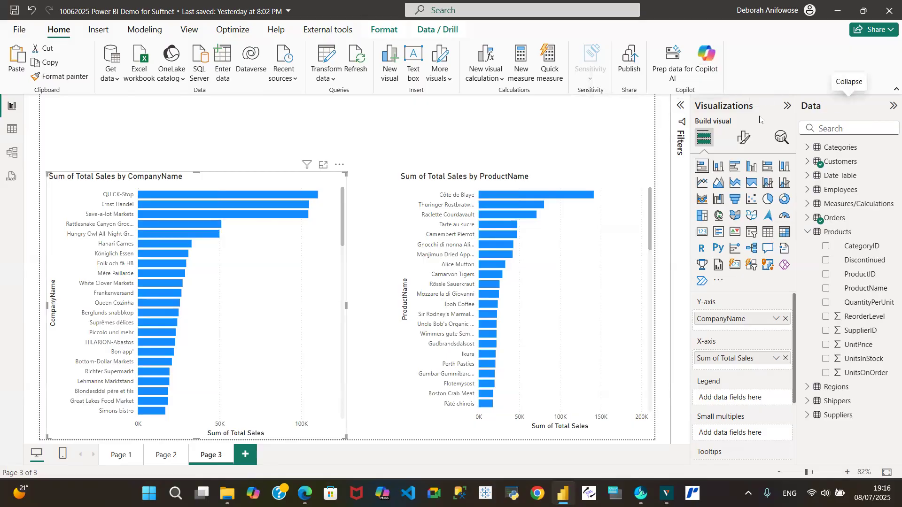
{"action": "left_click", "coordinate": [743, 138]}
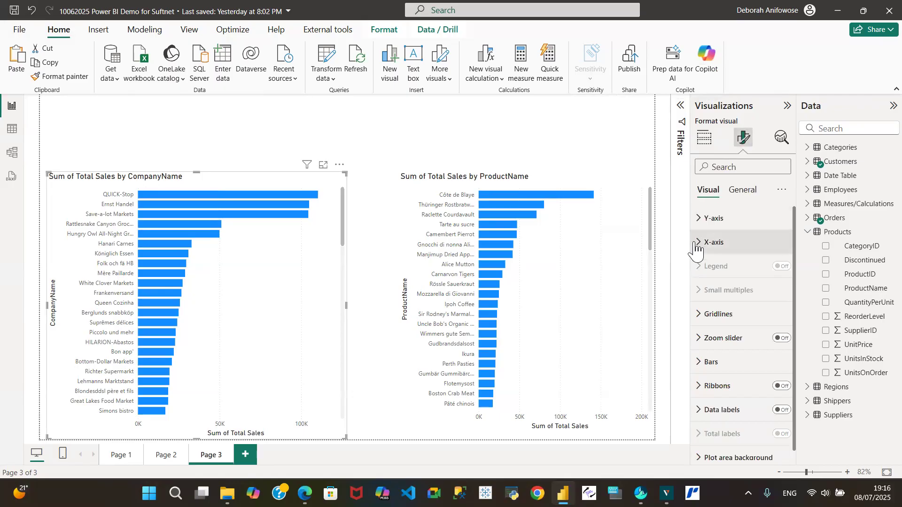
{"action": "left_click", "coordinate": [742, 192]}
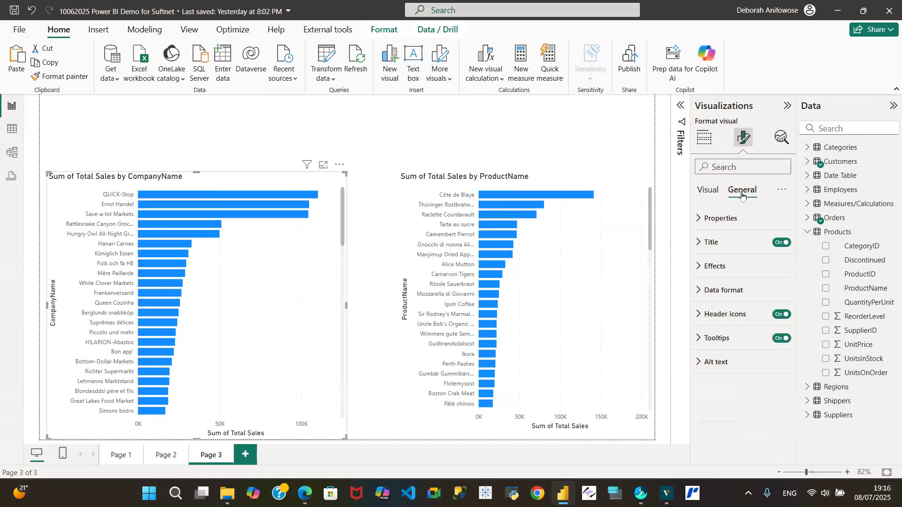
{"action": "left_click", "coordinate": [698, 247]}
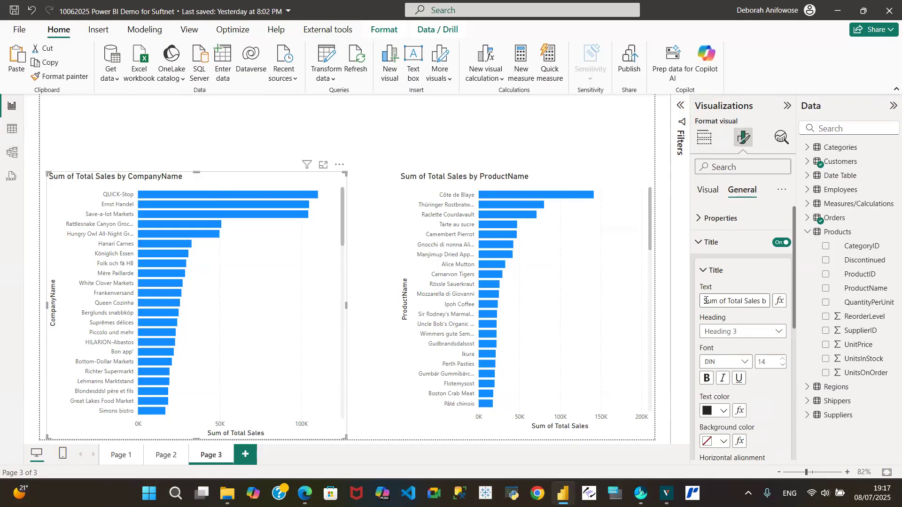
{"action": "left_click", "coordinate": [782, 244]}
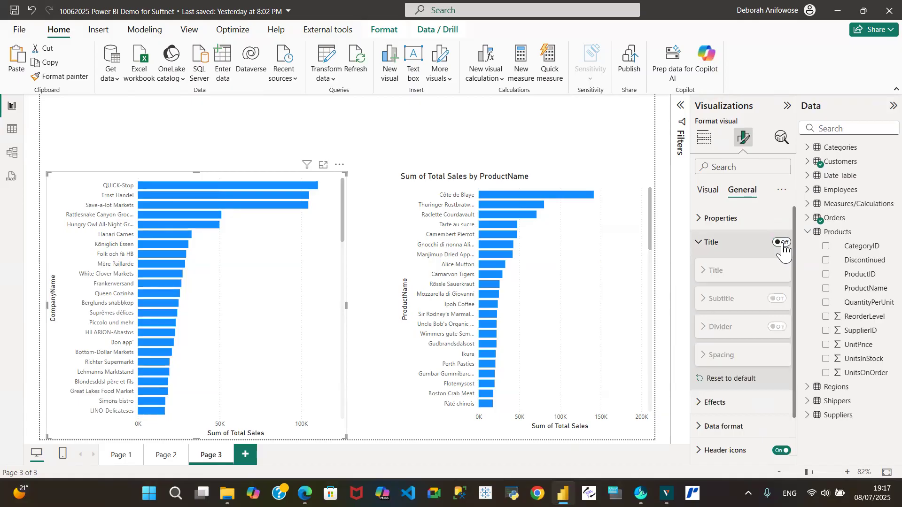
{"action": "left_click", "coordinate": [782, 244]}
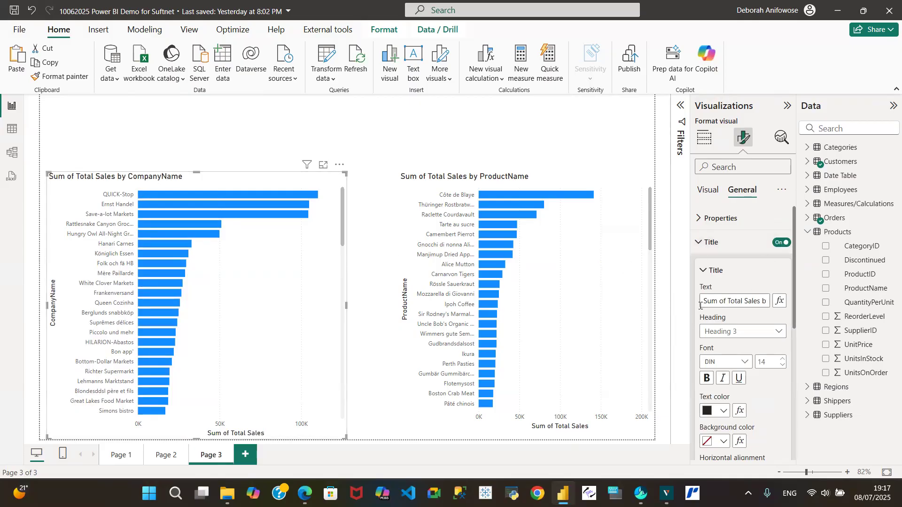
{"action": "left_click_drag", "start_coordinate": [700, 304], "coordinate": [745, 306]}
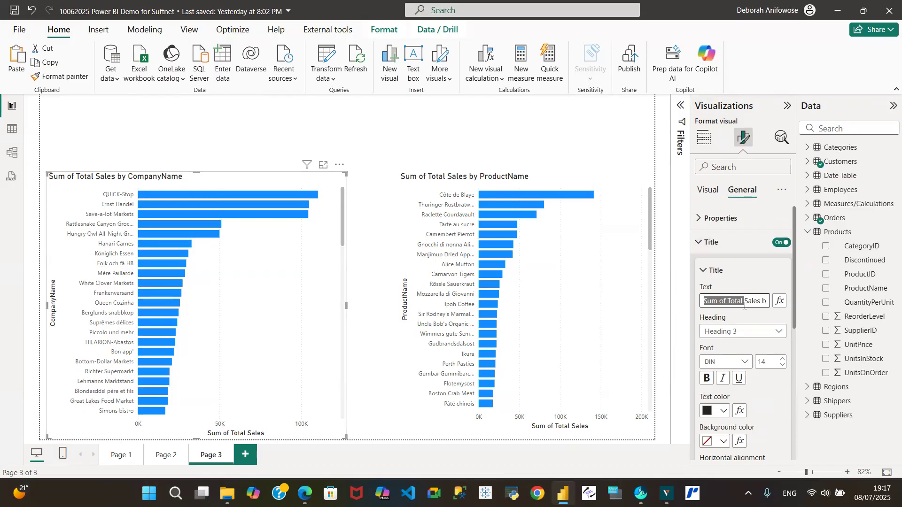
{"action": "key", "text": "BackSpace"}
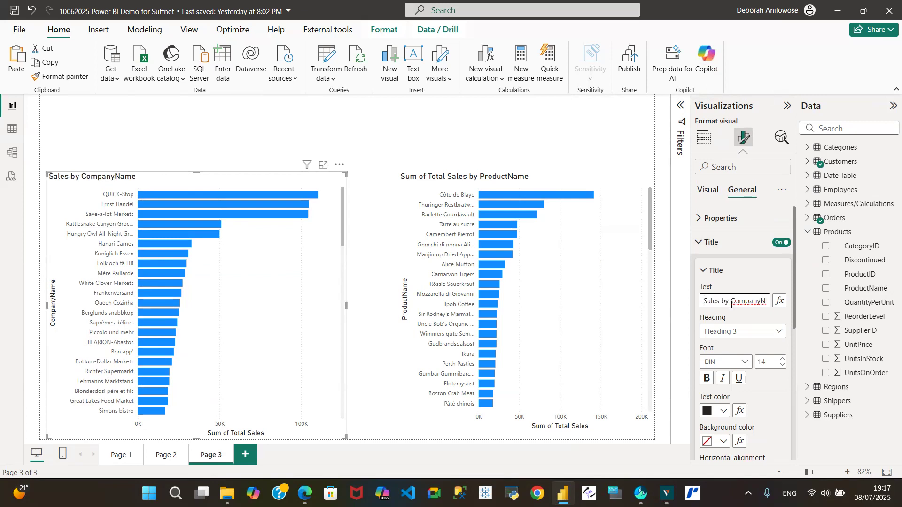
{"action": "left_click_drag", "start_coordinate": [731, 306], "coordinate": [768, 306]}
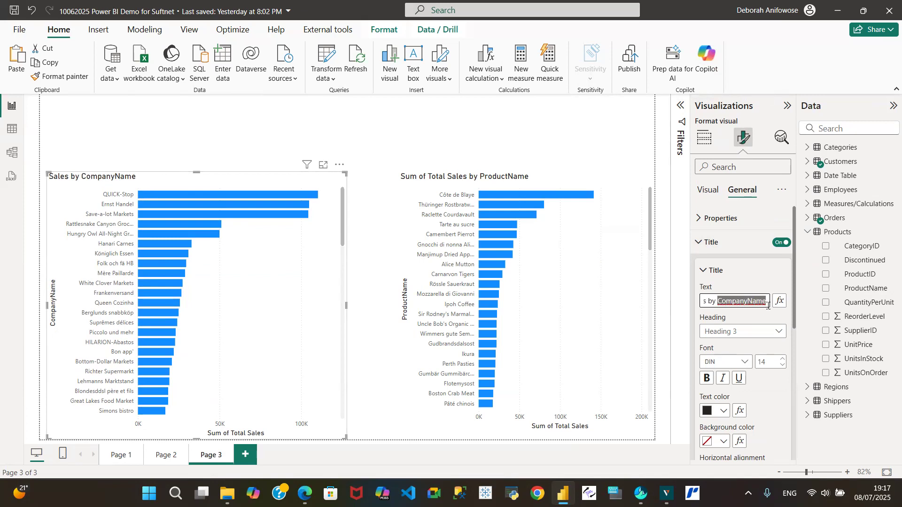
{"action": "type", "text": "Customer"}
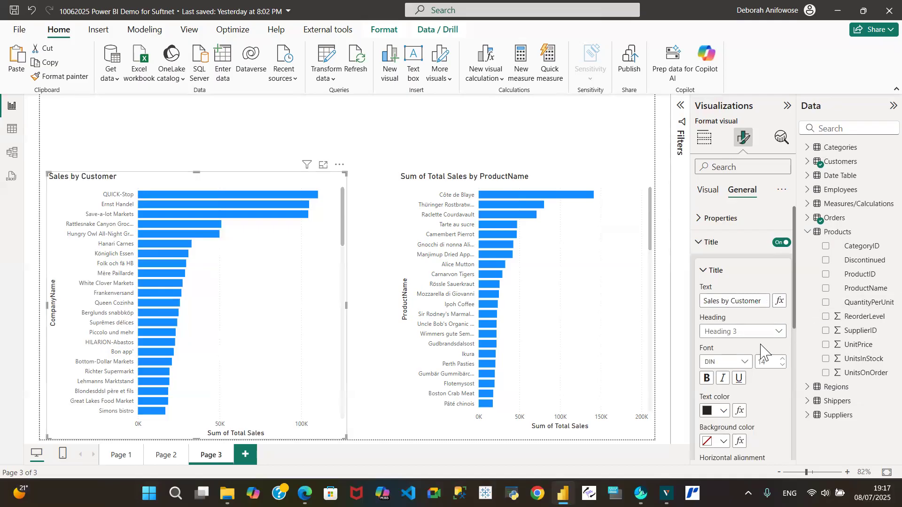
Format the Sales by Customer title in Arial, size 12, bold and horizontally centered.
{"action": "left_click", "coordinate": [745, 363]}
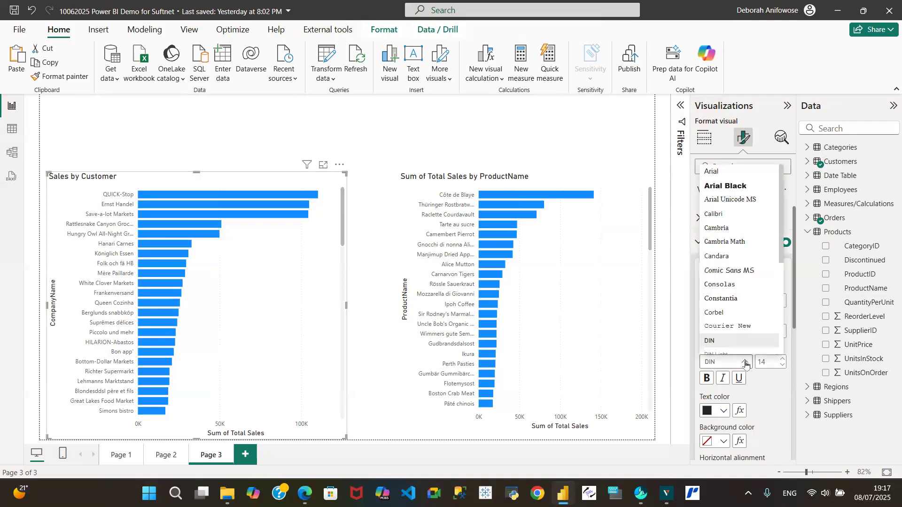
{"action": "left_click", "coordinate": [737, 177]}
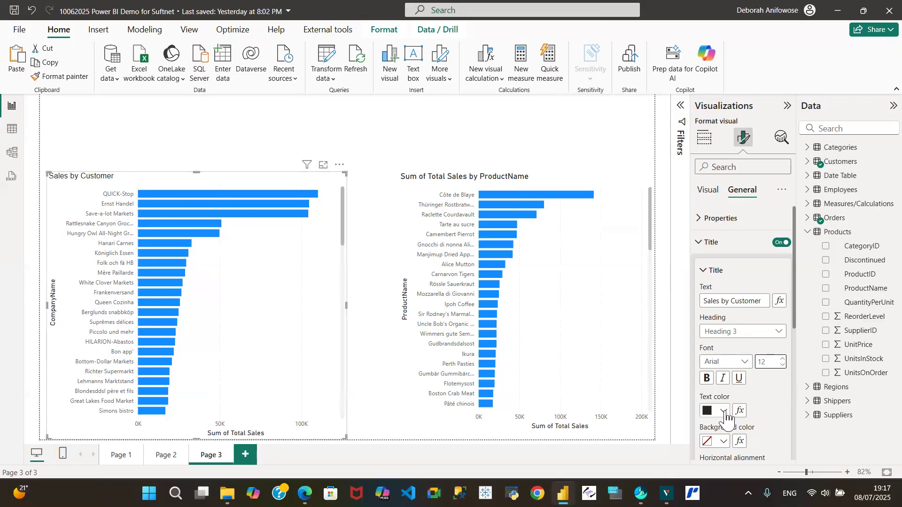
{"action": "left_click_drag", "start_coordinate": [795, 297], "coordinate": [802, 364]}
{"action": "left_click", "coordinate": [724, 334]}
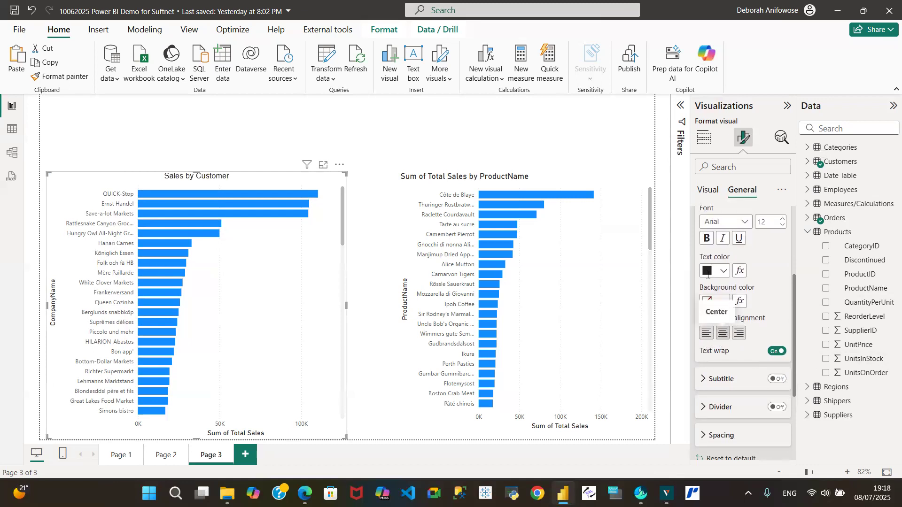
{"action": "left_click", "coordinate": [710, 243]}
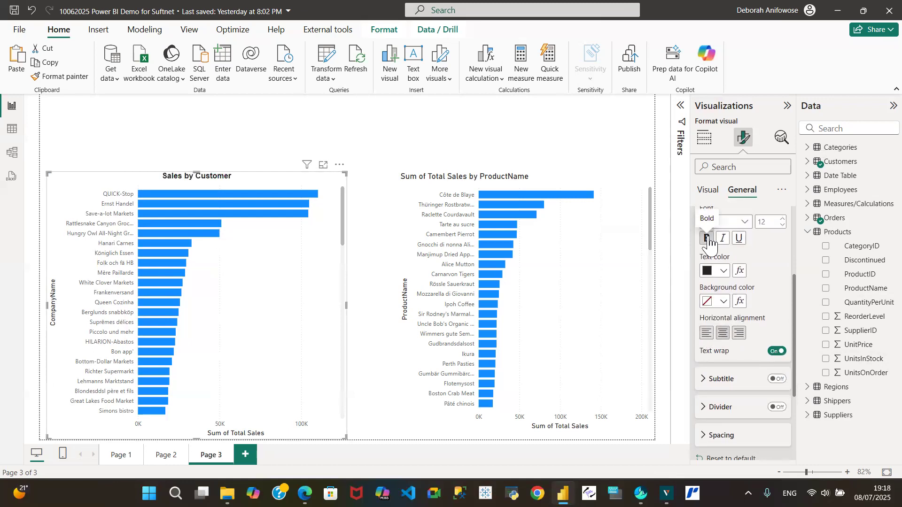
{"action": "left_click", "coordinate": [710, 240]}
{"action": "left_click", "coordinate": [708, 241]}
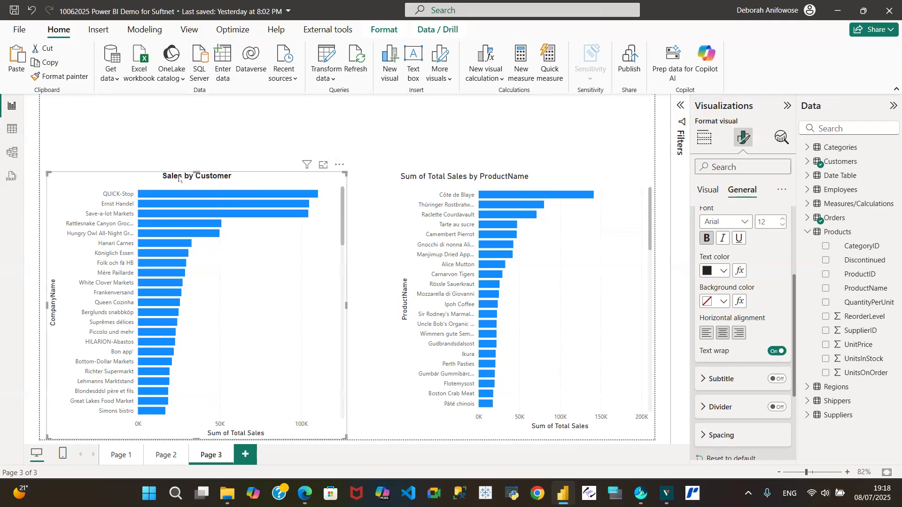
Shorten the Sales by Customer and product bar charts and place them side by side with aligned upper edges in the page's upper half.
{"action": "left_click_drag", "start_coordinate": [196, 174], "coordinate": [212, 285]}
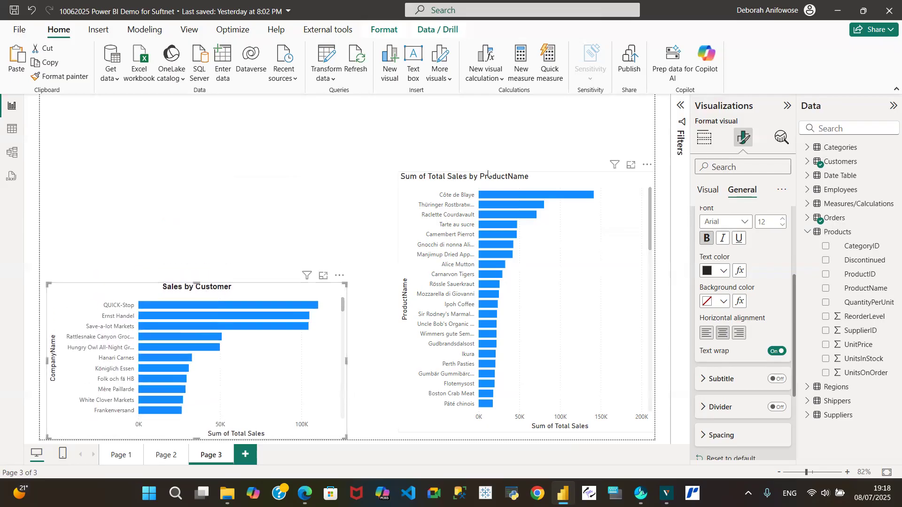
{"action": "left_click_drag", "start_coordinate": [283, 291], "coordinate": [252, 137]}
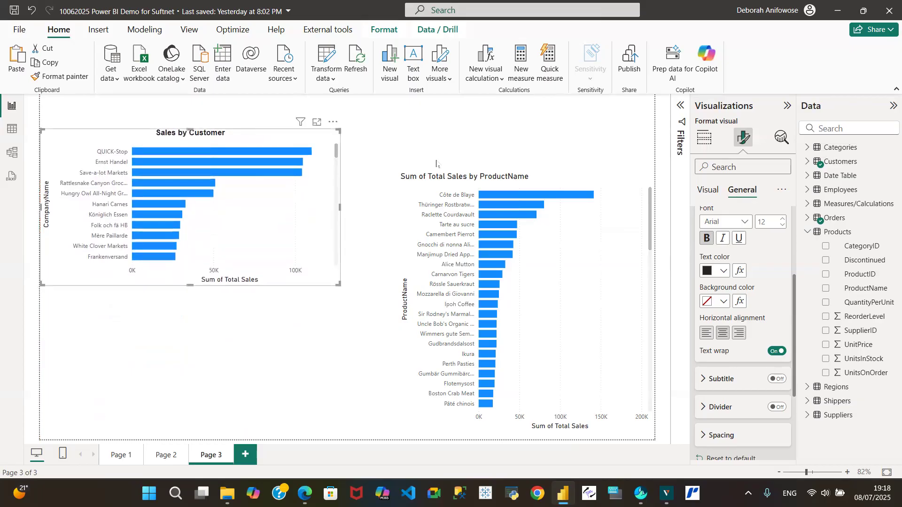
{"action": "left_click", "coordinate": [567, 182]}
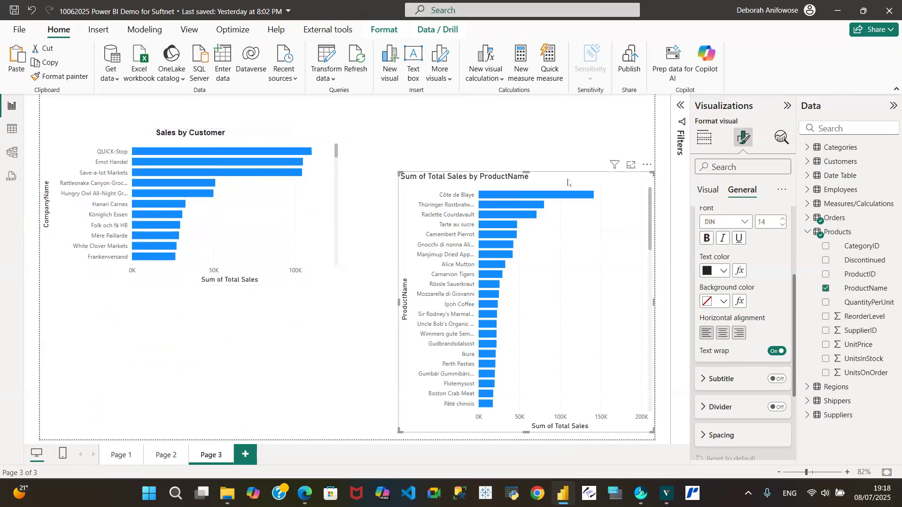
{"action": "left_click_drag", "start_coordinate": [538, 181], "coordinate": [534, 140]}
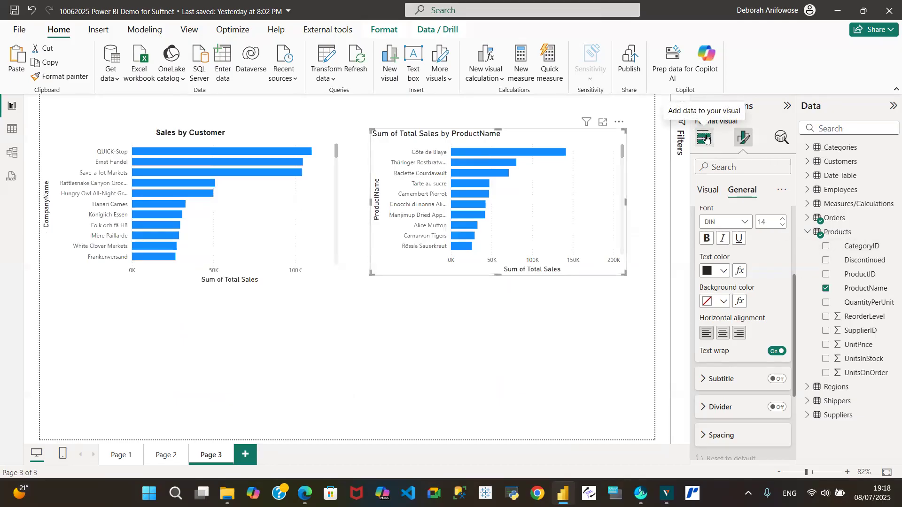
Change the product bar chart's title text to "Sales by Product".
{"action": "left_click", "coordinate": [705, 137]}
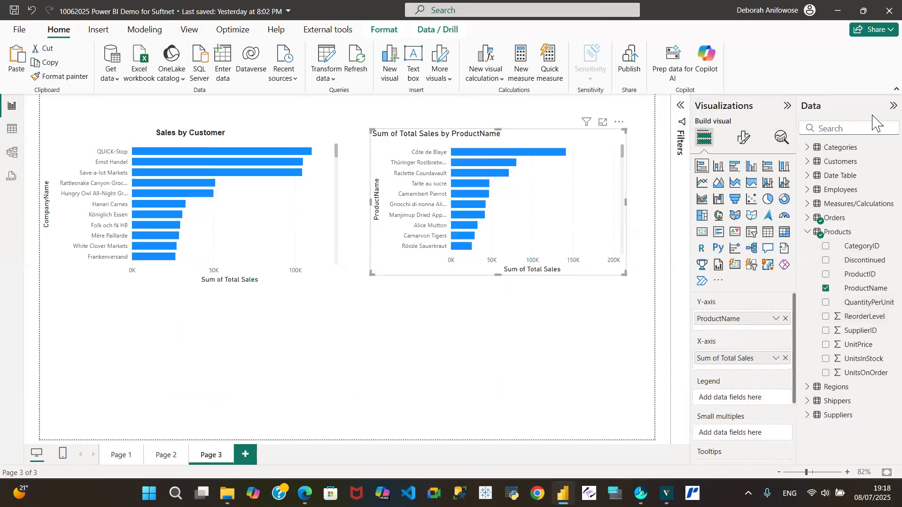
{"action": "left_click", "coordinate": [741, 140]}
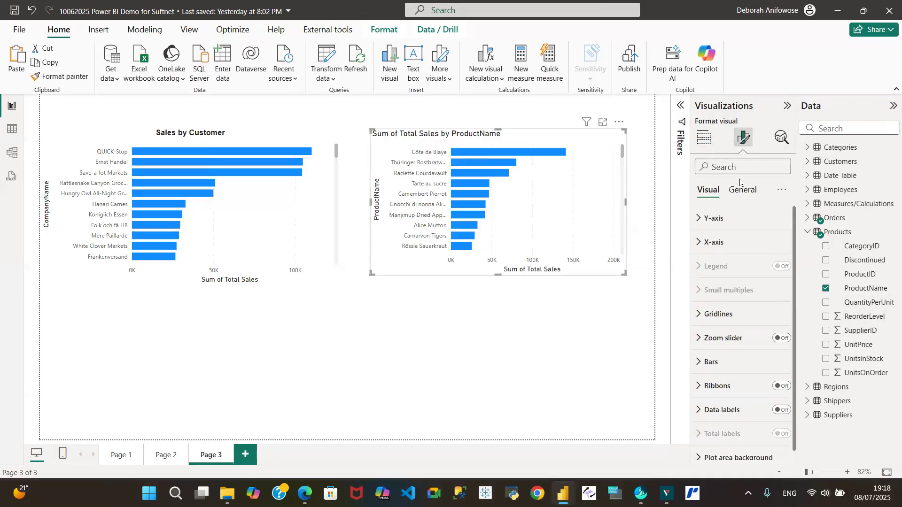
{"action": "left_click", "coordinate": [741, 193]}
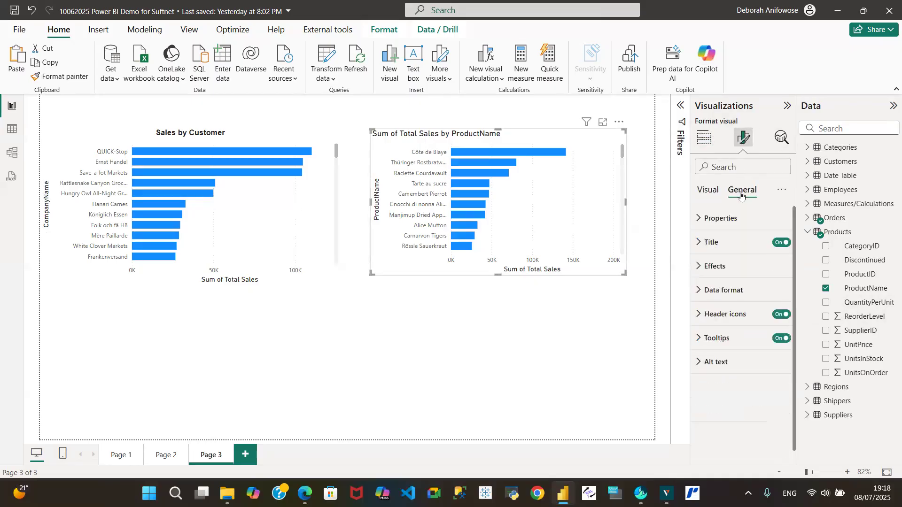
{"action": "left_click", "coordinate": [704, 242]}
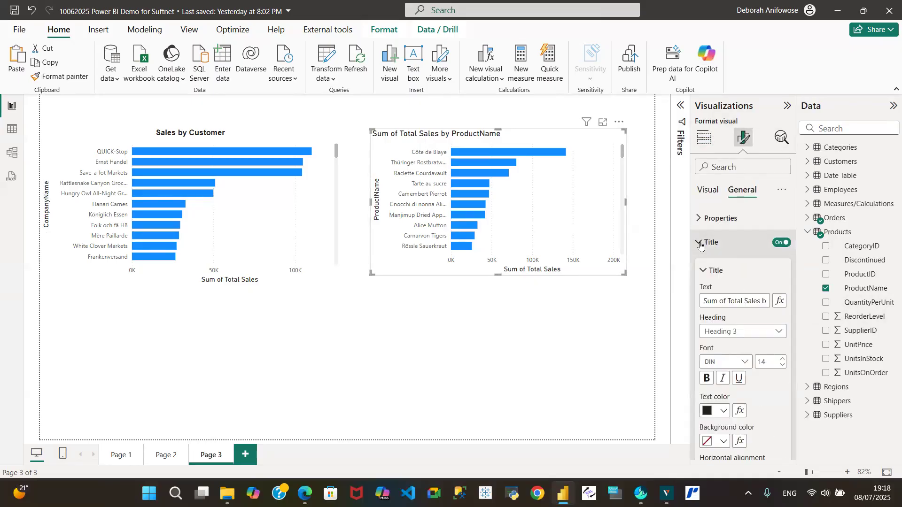
{"action": "left_click", "coordinate": [744, 303]}
{"action": "key", "text": "BackSpace"}
{"action": "key", "text": "BackSpace"}
{"action": "key", "text": "BackSpace"}
{"action": "key", "text": "BackSpace"}
{"action": "key", "text": "BackSpace"}
{"action": "key", "text": "BackSpace"}
{"action": "key", "text": "BackSpace"}
{"action": "key", "text": "BackSpace"}
{"action": "key", "text": "BackSpace"}
{"action": "key", "text": "BackSpace"}
{"action": "key", "text": "BackSpace"}
{"action": "key", "text": "BackSpace"}
{"action": "key", "text": "BackSpace"}
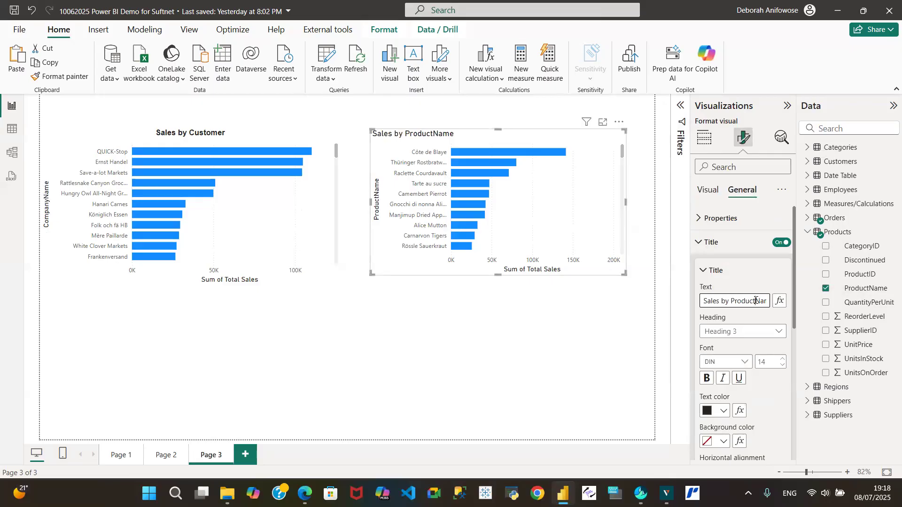
{"action": "left_click", "coordinate": [756, 301]}
{"action": "key", "text": "Delete"}
{"action": "key", "text": "Delete"}
{"action": "key", "text": "Delete"}
{"action": "key", "text": "Delete"}
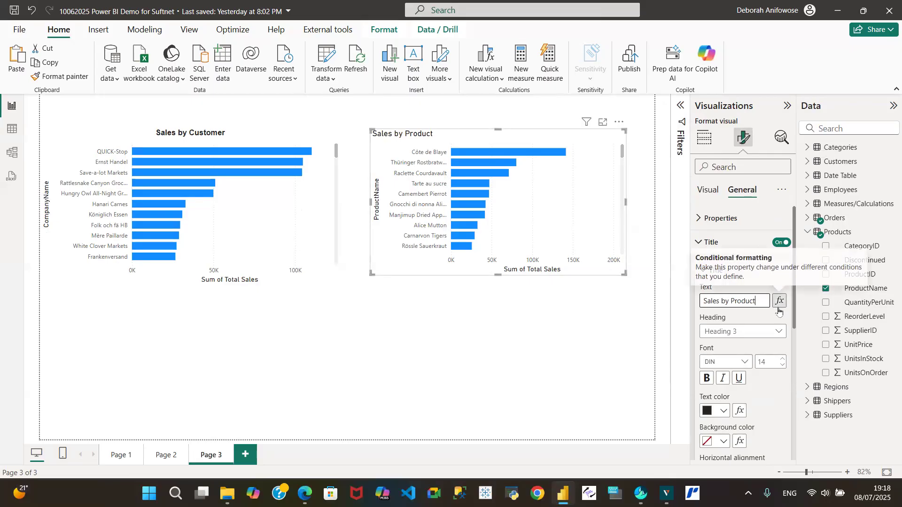
Copy the Sales by Customer chart's formatting onto the Sales by Product chart with the Format painter.
{"action": "left_click", "coordinate": [326, 145]}
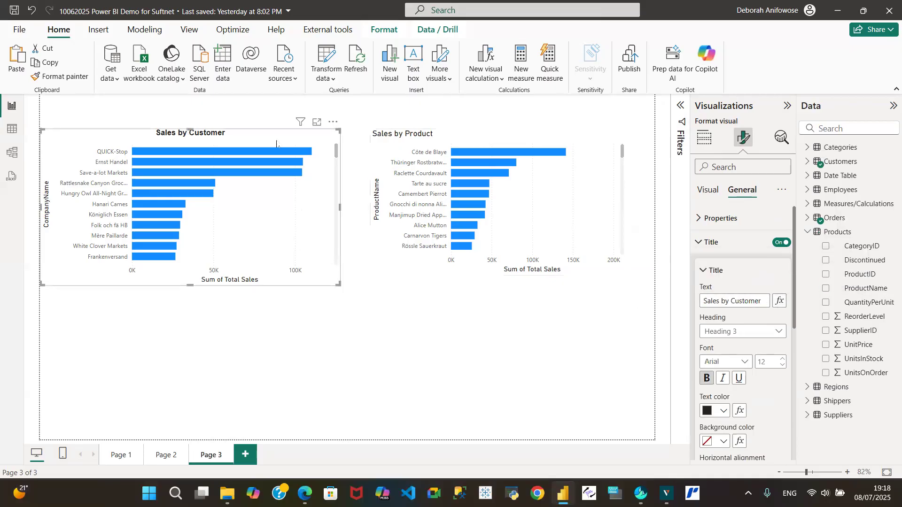
{"action": "left_click", "coordinate": [66, 77]}
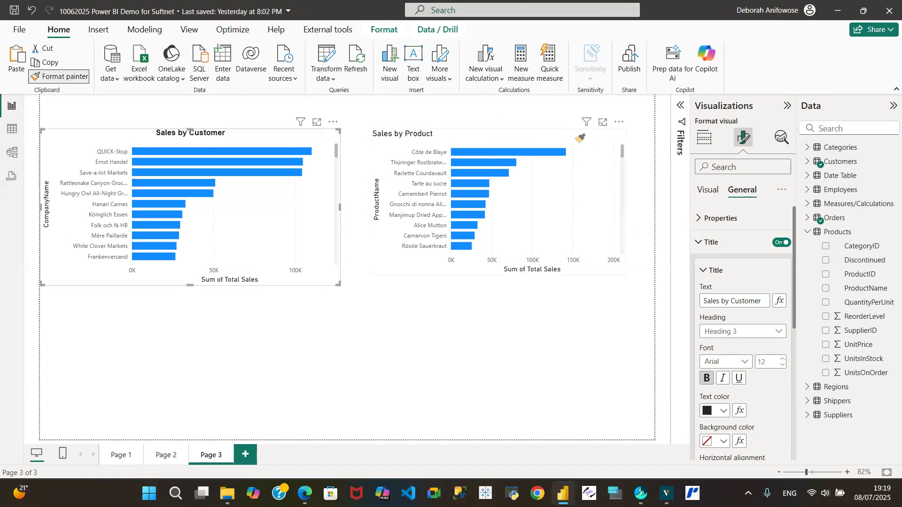
{"action": "left_click", "coordinate": [598, 147]}
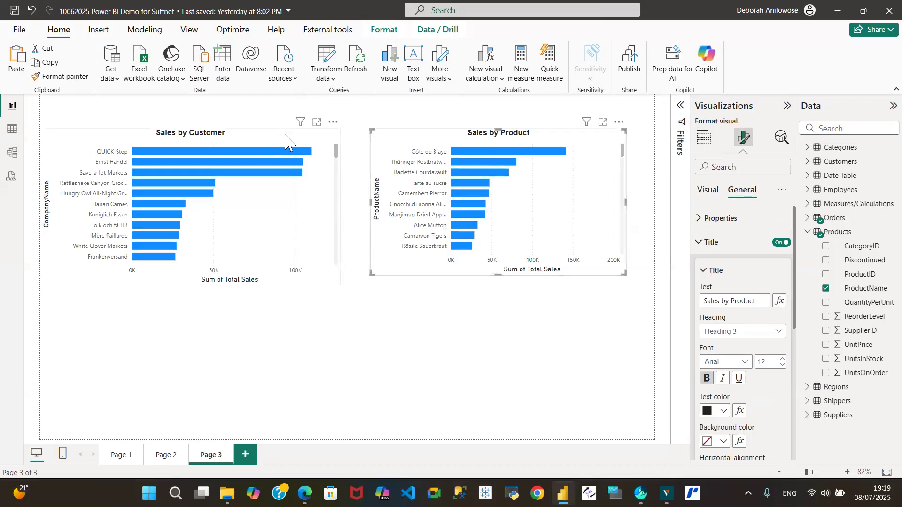
Compare the upper-edge alignment and title formatting of the Sales by Customer and Sales by Product charts.
{"action": "left_click_drag", "start_coordinate": [286, 132], "coordinate": [267, 143]}
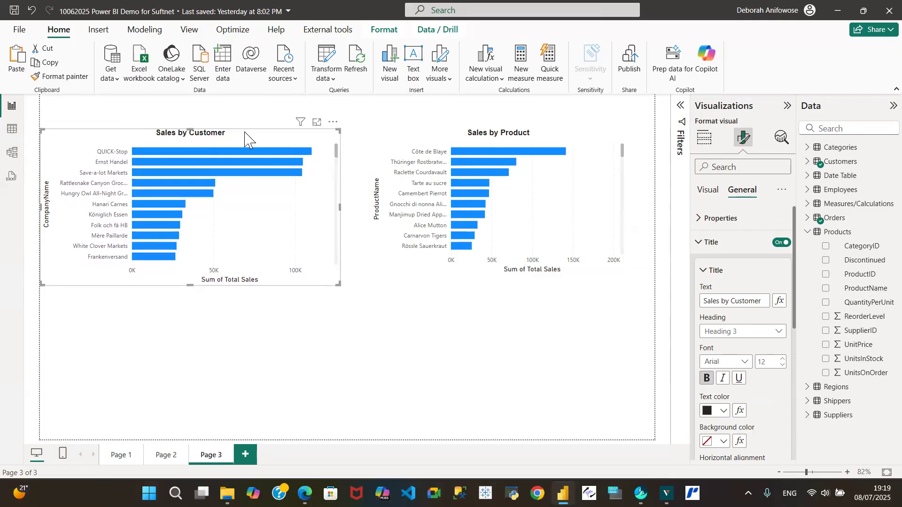
{"action": "mouse_move", "coordinate": [246, 137]}
{"action": "left_mouse_down"}
{"action": "mouse_move", "coordinate": [247, 147]}
{"action": "mouse_move", "coordinate": [249, 133]}
{"action": "left_mouse_up"}
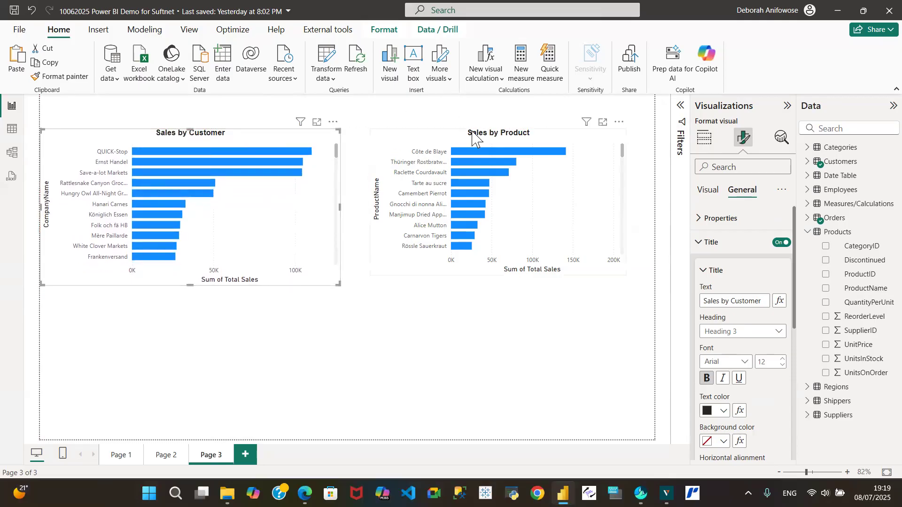
{"action": "mouse_move", "coordinate": [319, 136]}
{"action": "left_mouse_down"}
{"action": "mouse_move", "coordinate": [318, 149]}
{"action": "mouse_move", "coordinate": [317, 137]}
{"action": "left_mouse_up"}
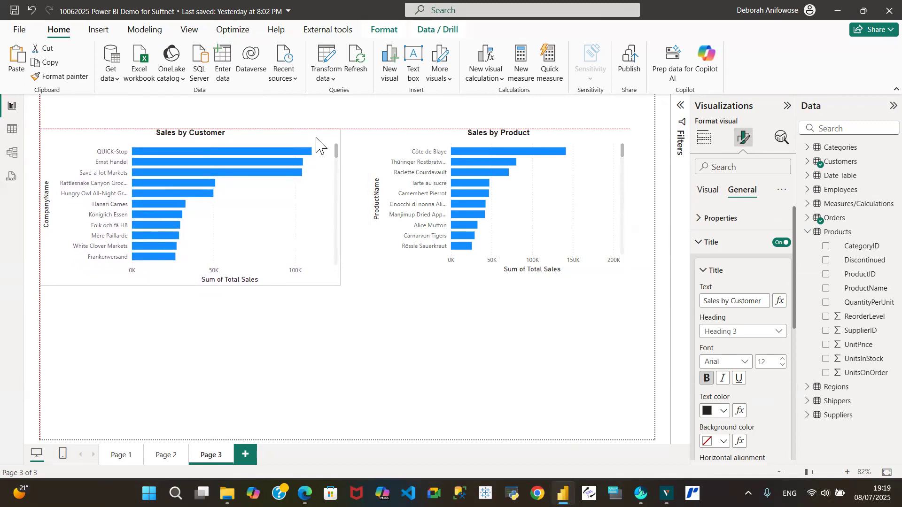
{"action": "left_click_drag", "start_coordinate": [316, 138], "coordinate": [317, 138]}
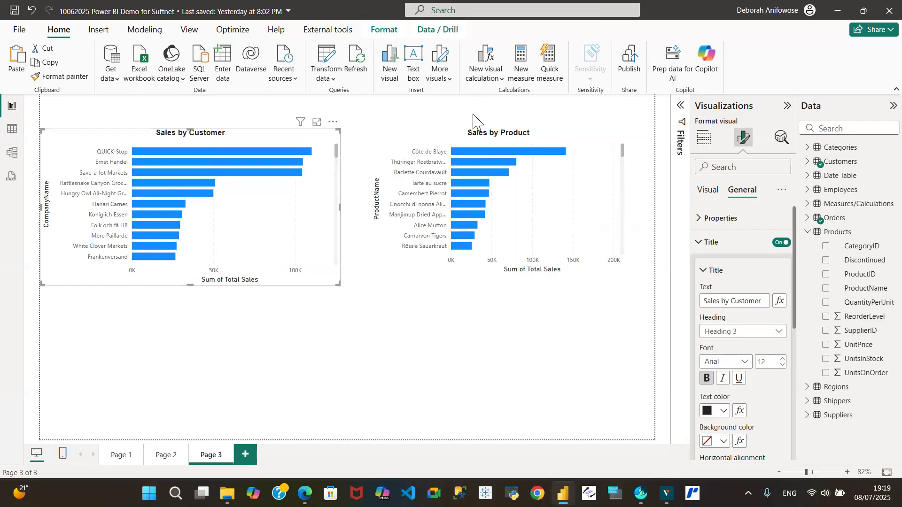
{"action": "left_click", "coordinate": [609, 142]}
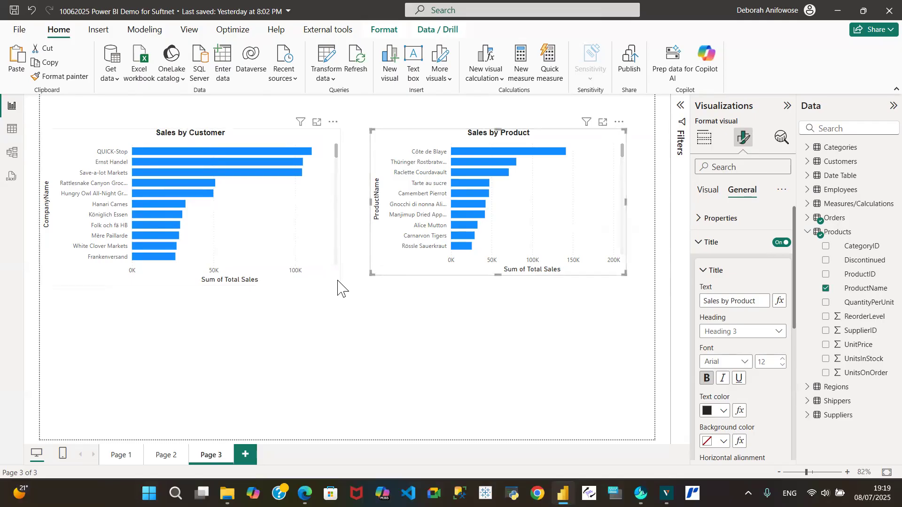
{"action": "left_click", "coordinate": [337, 130]}
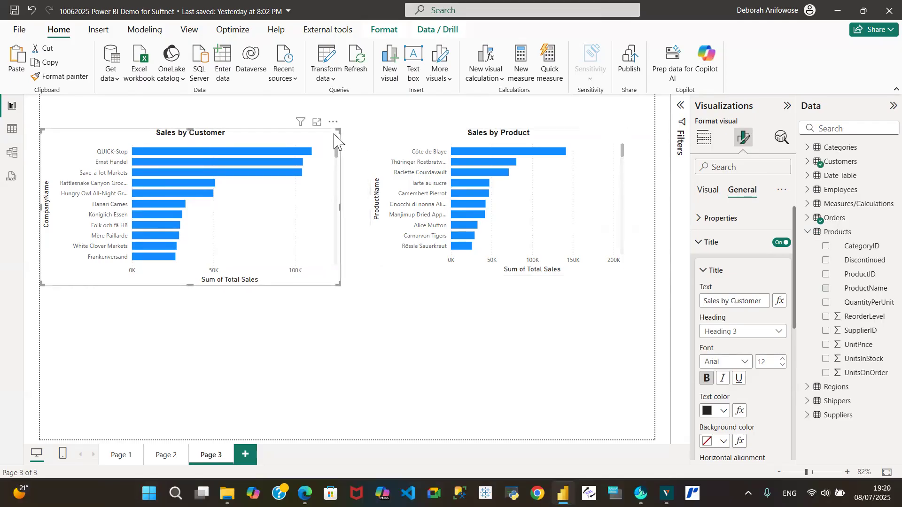
{"action": "left_click", "coordinate": [415, 139]}
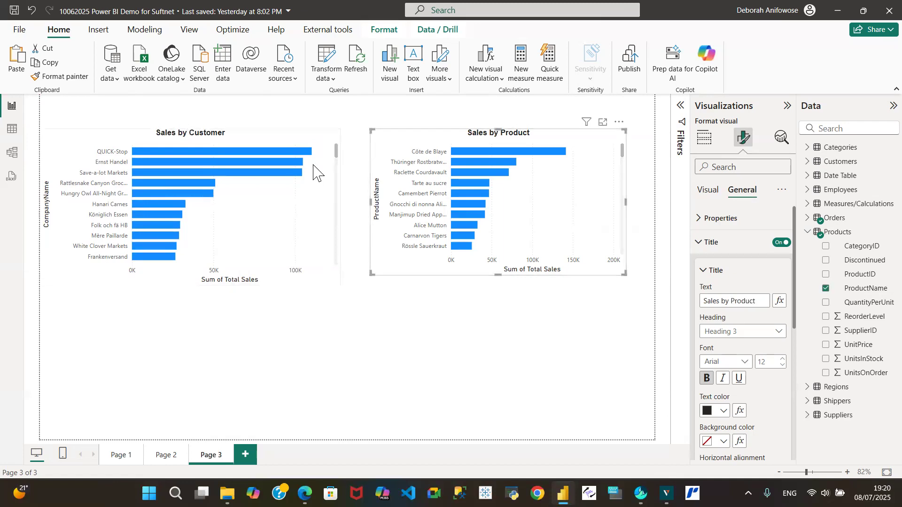
{"action": "left_click", "coordinate": [318, 138]}
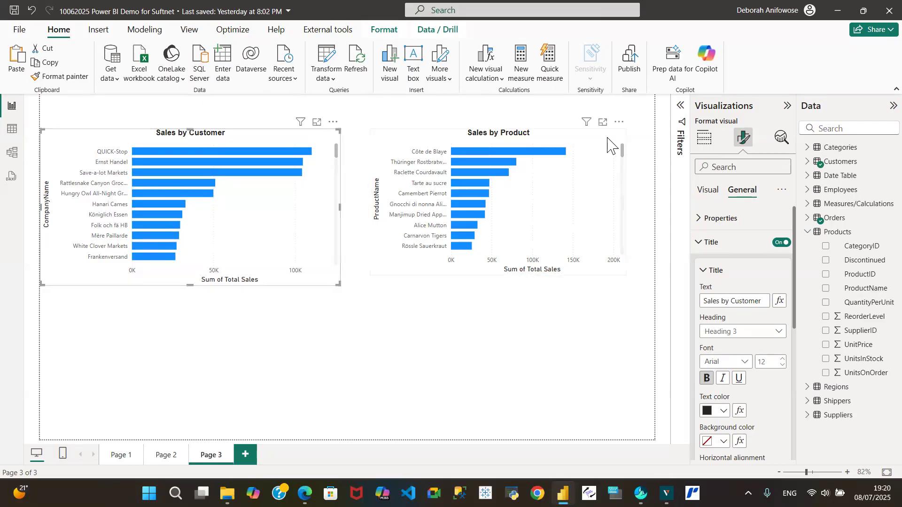
Shift the Sales by Product chart slightly right and extend its lower edge to align with the Sales by Customer chart's.
{"action": "left_click", "coordinate": [517, 141]}
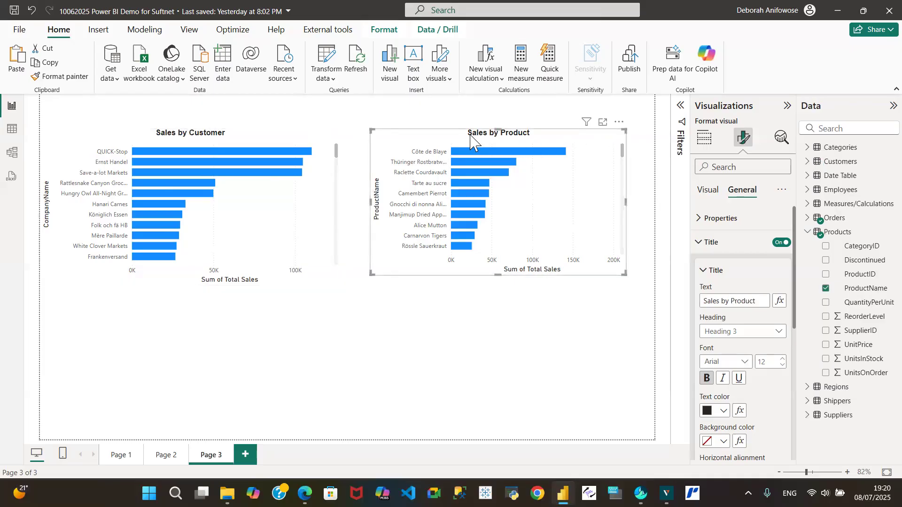
{"action": "left_click_drag", "start_coordinate": [468, 134], "coordinate": [479, 137]}
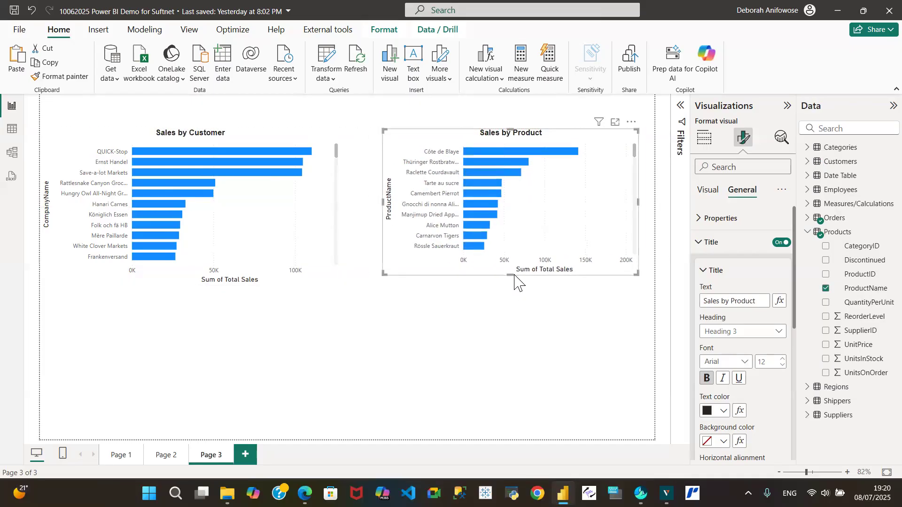
{"action": "mouse_move", "coordinate": [511, 275]}
{"action": "left_mouse_down"}
{"action": "mouse_move", "coordinate": [512, 295]}
{"action": "mouse_move", "coordinate": [513, 284]}
{"action": "left_mouse_up"}
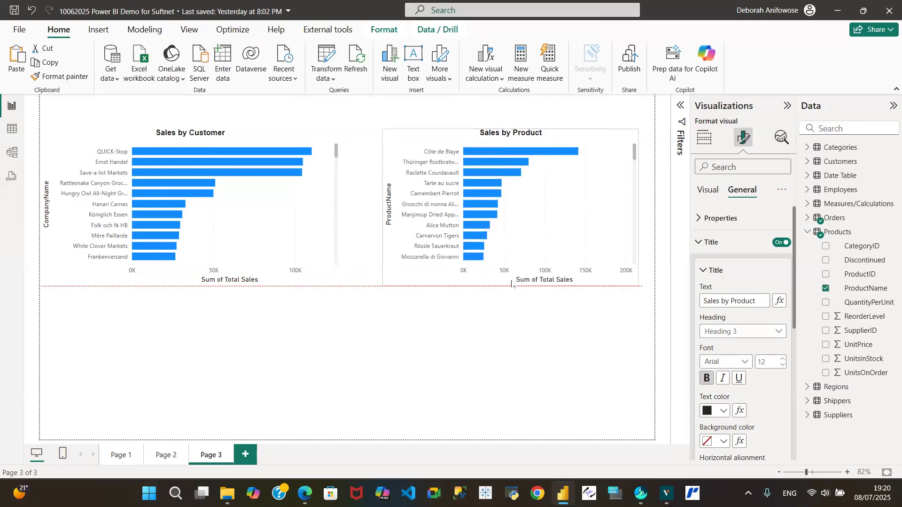
{"action": "left_click_drag", "start_coordinate": [512, 285], "coordinate": [512, 285]}
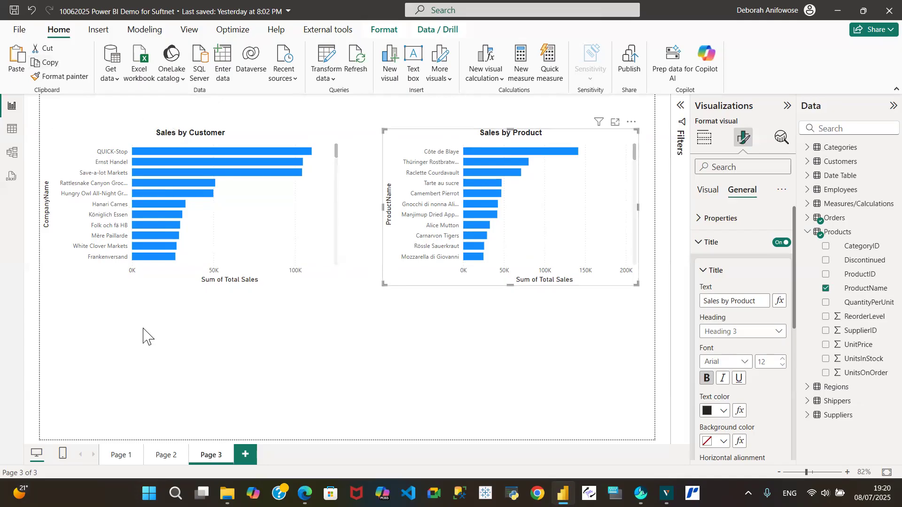
Paste a slightly shorter copy of the Sales by Product chart below the Sales by Customer chart and remove ProductName from its Y-axis.
{"action": "left_click", "coordinate": [147, 334]}
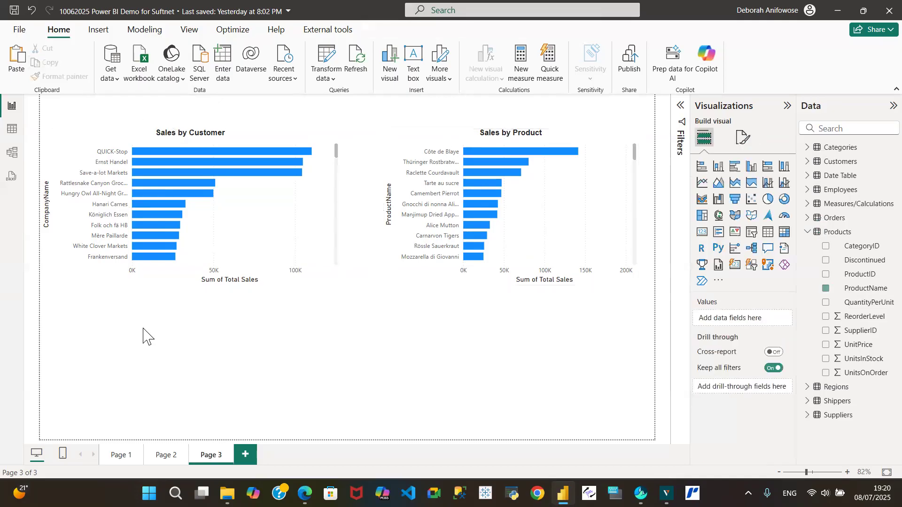
{"action": "left_click", "coordinate": [17, 59]}
{"action": "left_click_drag", "start_coordinate": [428, 214], "coordinate": [87, 364]}
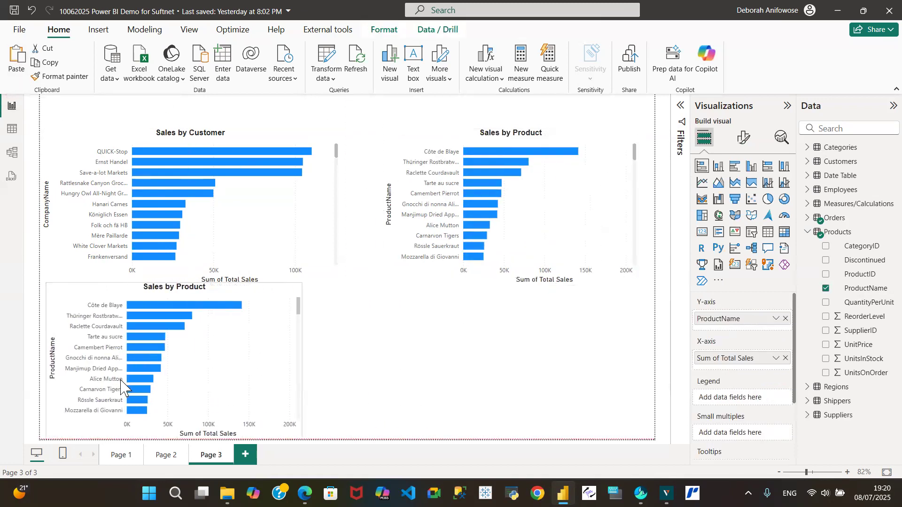
{"action": "left_click_drag", "start_coordinate": [171, 285], "coordinate": [175, 298]}
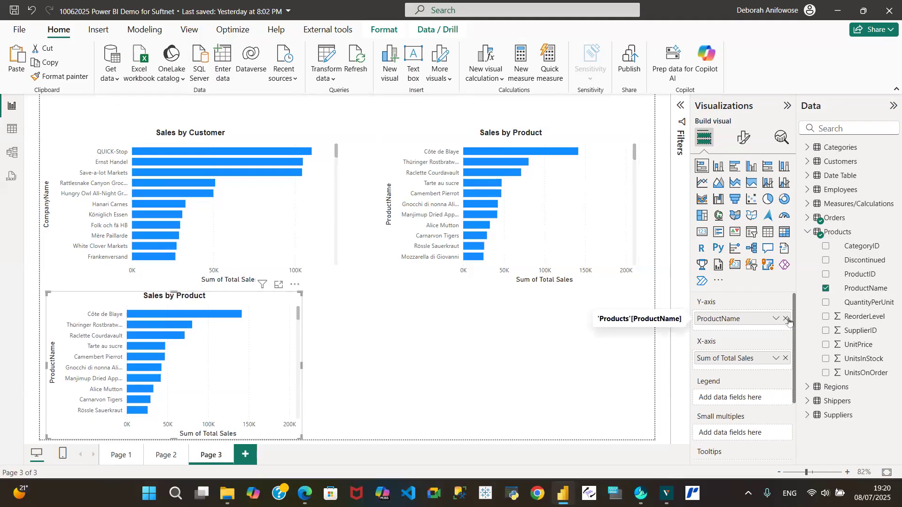
{"action": "left_click", "coordinate": [786, 319]}
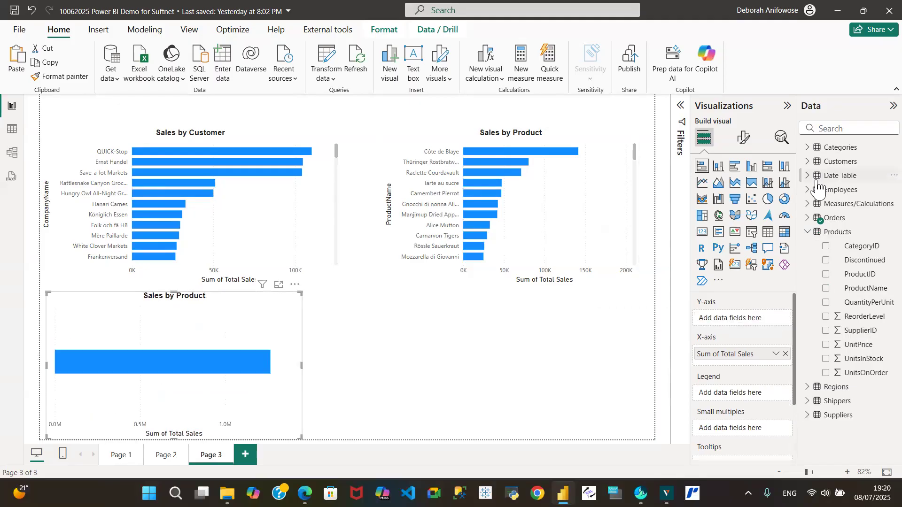
Open the Employees table in Table view and add a new calculated column to it.
{"action": "left_click", "coordinate": [809, 190]}
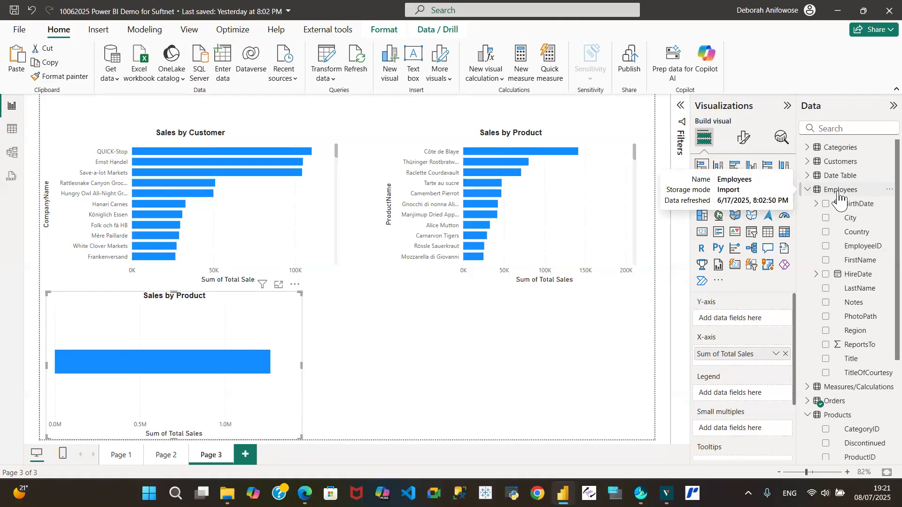
{"action": "right_click", "coordinate": [879, 194]}
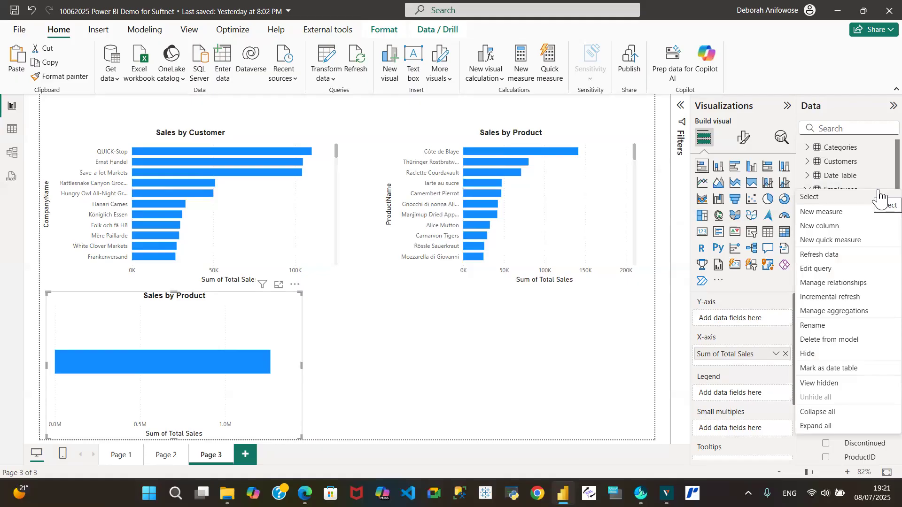
{"action": "left_click", "coordinate": [12, 132]}
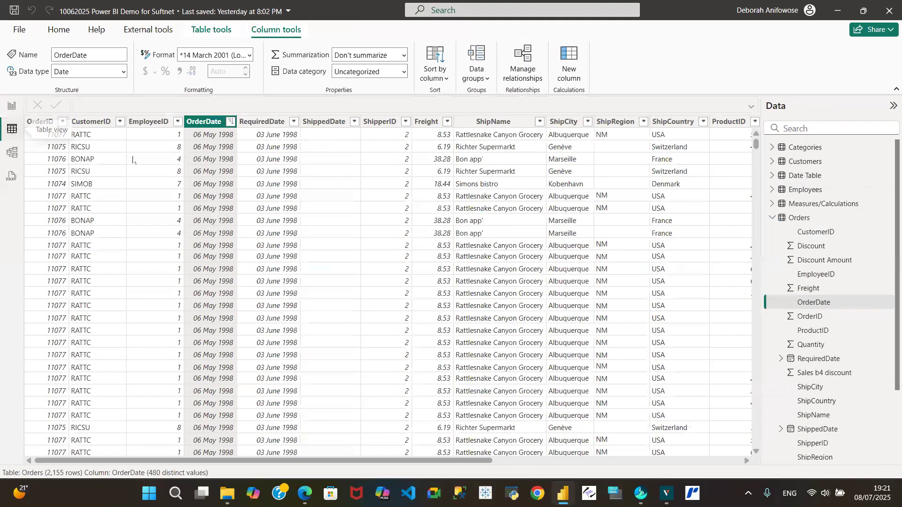
{"action": "left_click", "coordinate": [806, 192]}
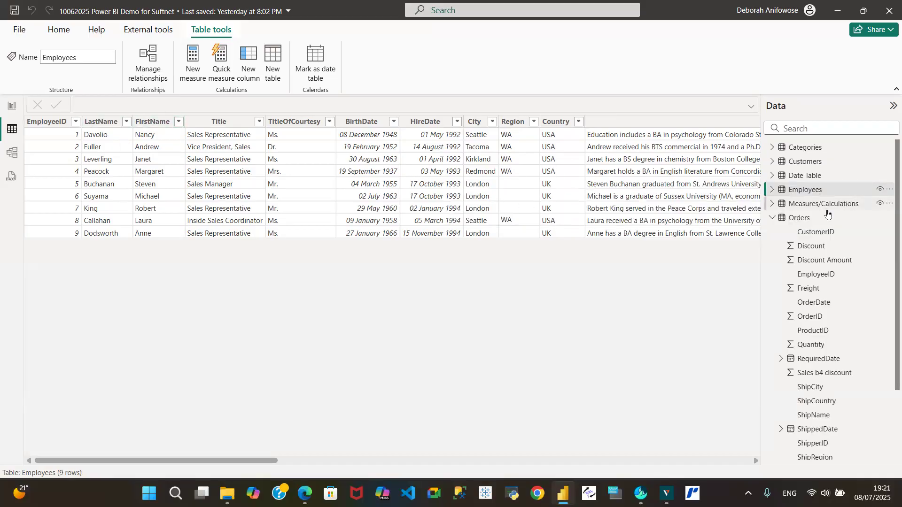
{"action": "left_click", "coordinate": [891, 193]}
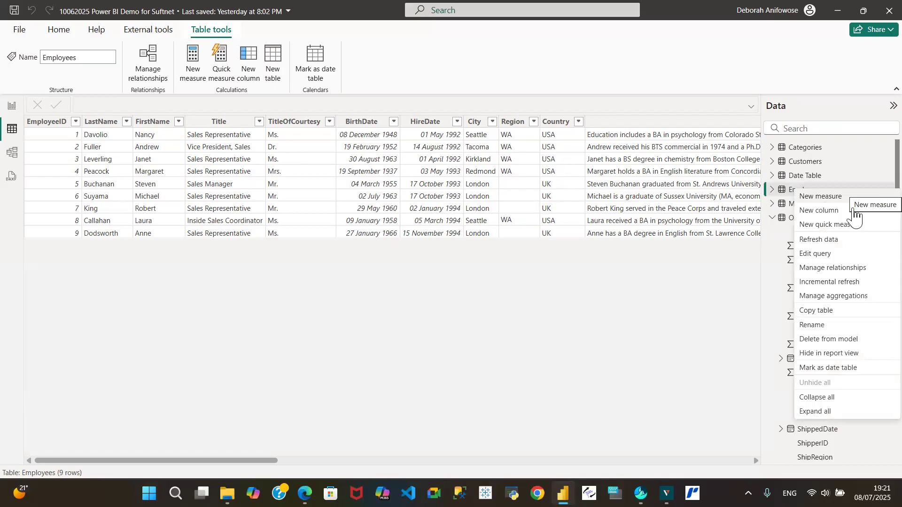
{"action": "left_click", "coordinate": [818, 223]}
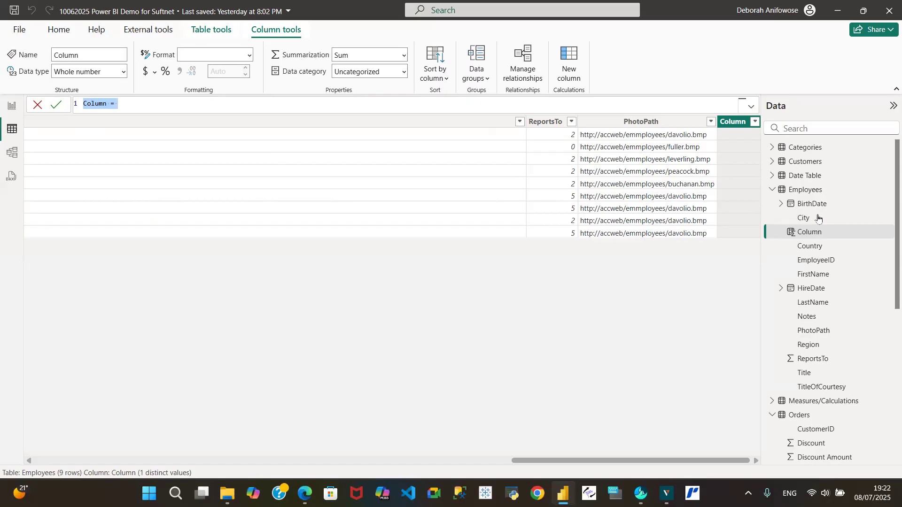
Enter the column formula FullName = Employees[LastName] & ""&Employees[FirstName] for the new Employees column.
{"action": "type", "text": "Fu"}
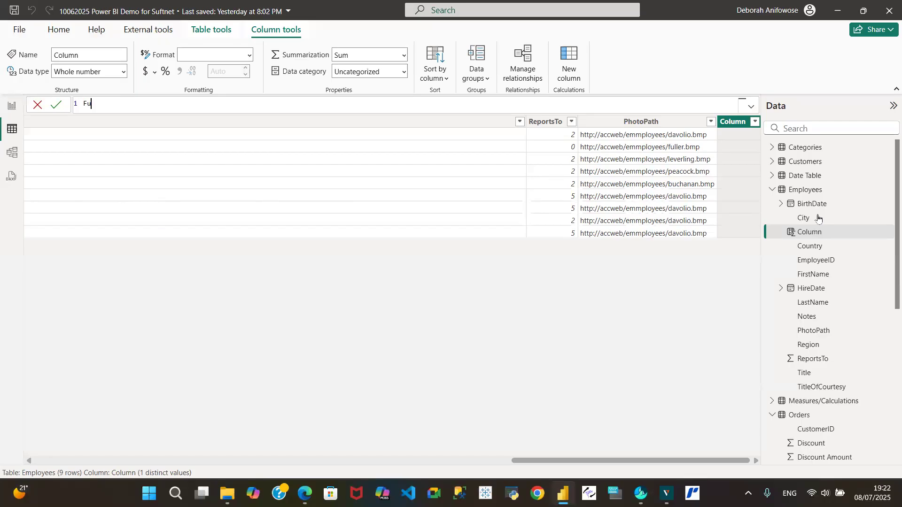
{"action": "type", "text": "llName ="}
{"action": "type", "text": "las"}
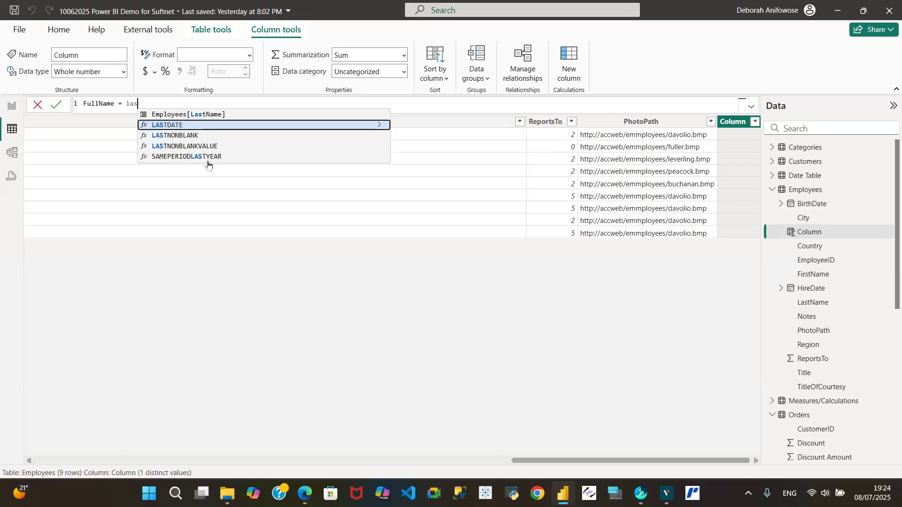
{"action": "left_click", "coordinate": [182, 115]}
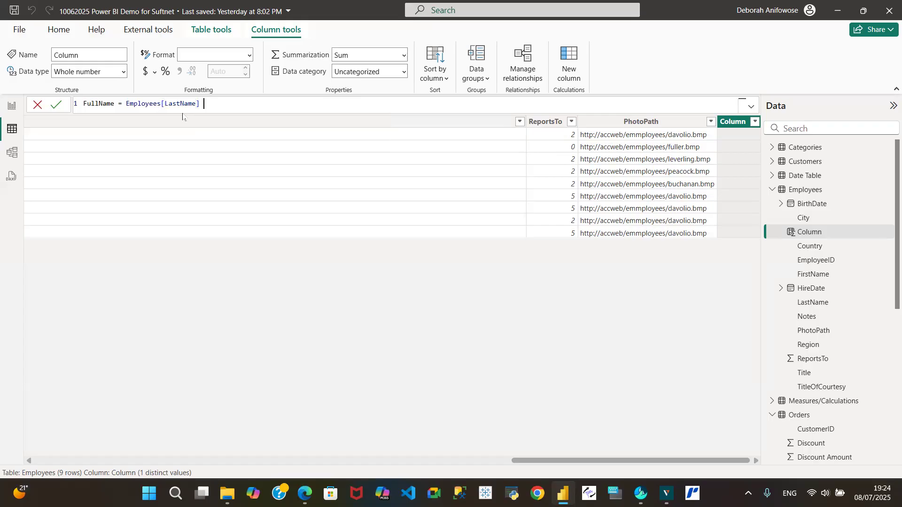
{"action": "type", "text": "&"}
{"action": "type", "text": "\""}
{"action": "type", "text": "&"}
{"action": "type", "text": "fir"}
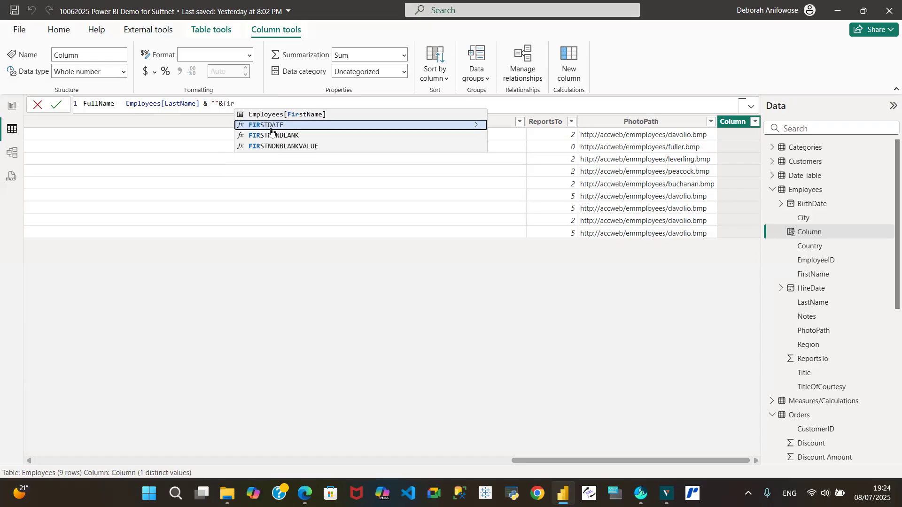
{"action": "left_click", "coordinate": [265, 114]}
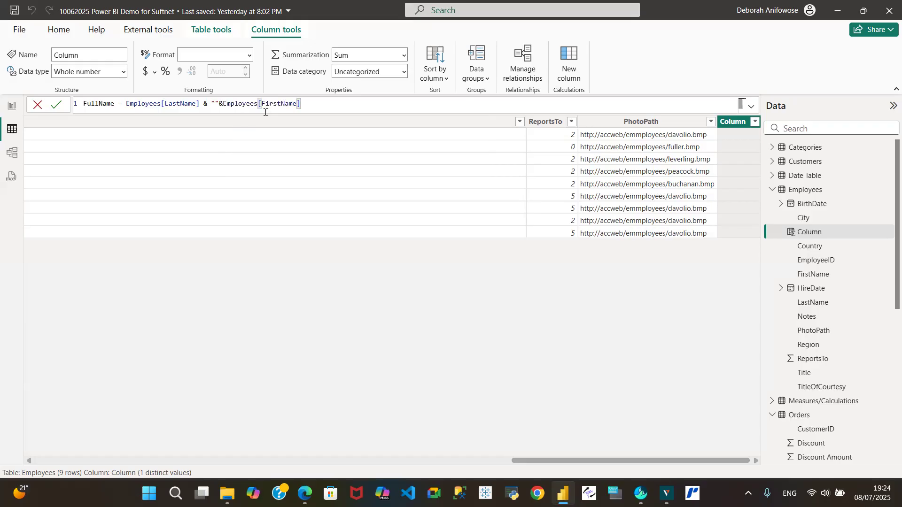
Insert a space before Employees[FirstName] and one between the quotation marks in the FullName formula, and commit it.
{"action": "left_click", "coordinate": [220, 104]}
{"action": "key", "text": "BackSpace"}
{"action": "key", "text": "Right"}
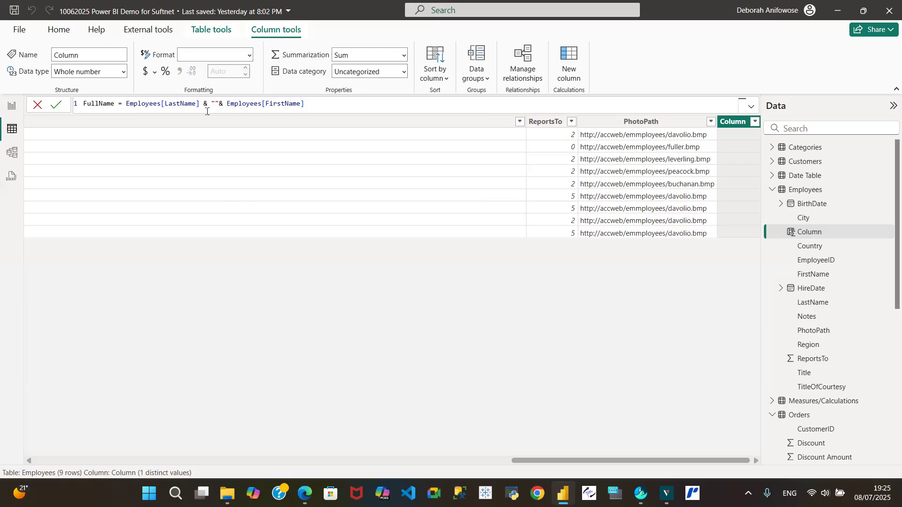
{"action": "left_click", "coordinate": [55, 108]}
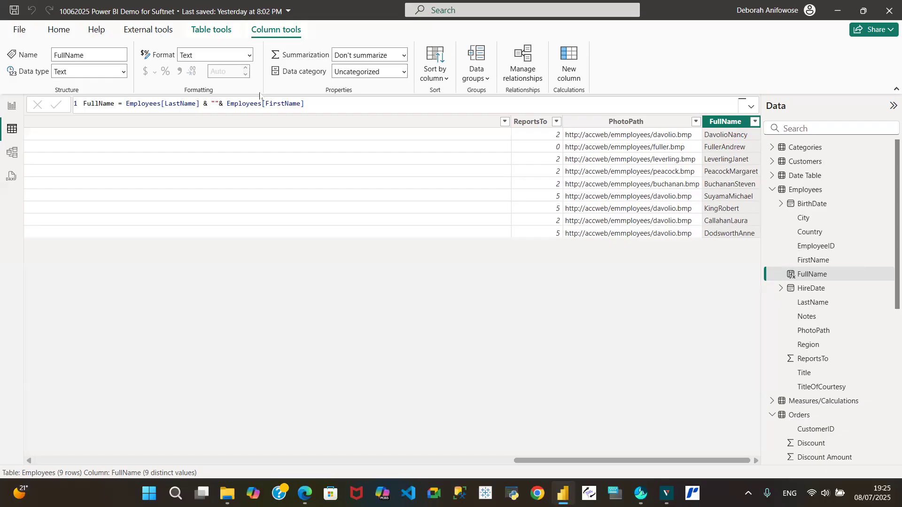
{"action": "left_click", "coordinate": [215, 104]}
{"action": "left_click", "coordinate": [58, 110]}
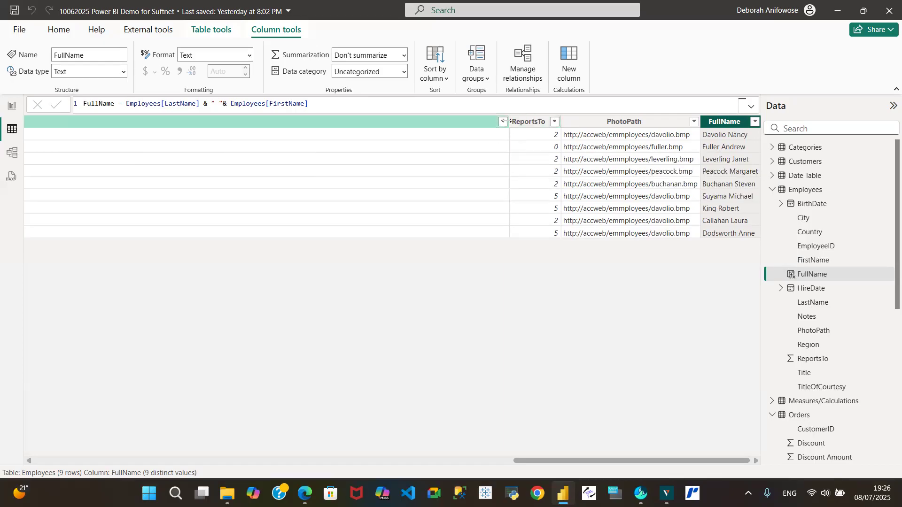
Compare the FullName column with the LastName and FirstName columns of the Employees table.
{"action": "left_click", "coordinate": [322, 157]}
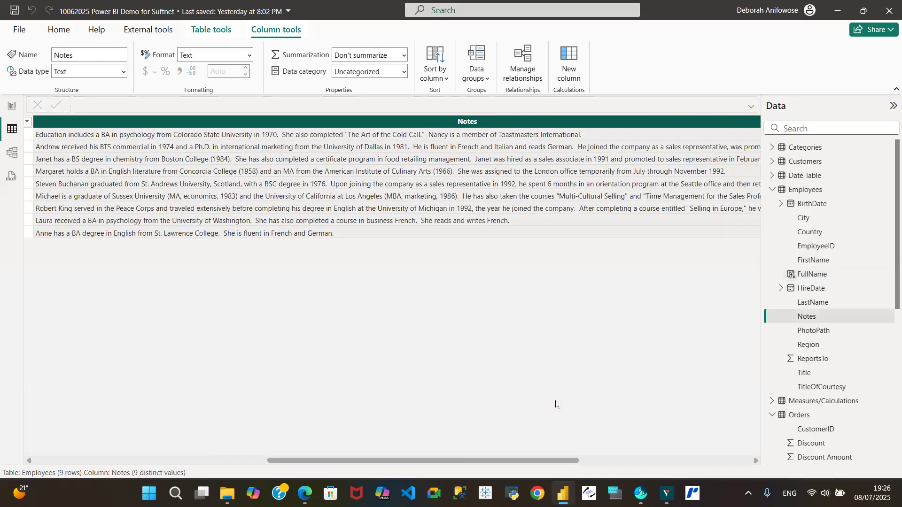
{"action": "left_click_drag", "start_coordinate": [552, 463], "coordinate": [724, 462]}
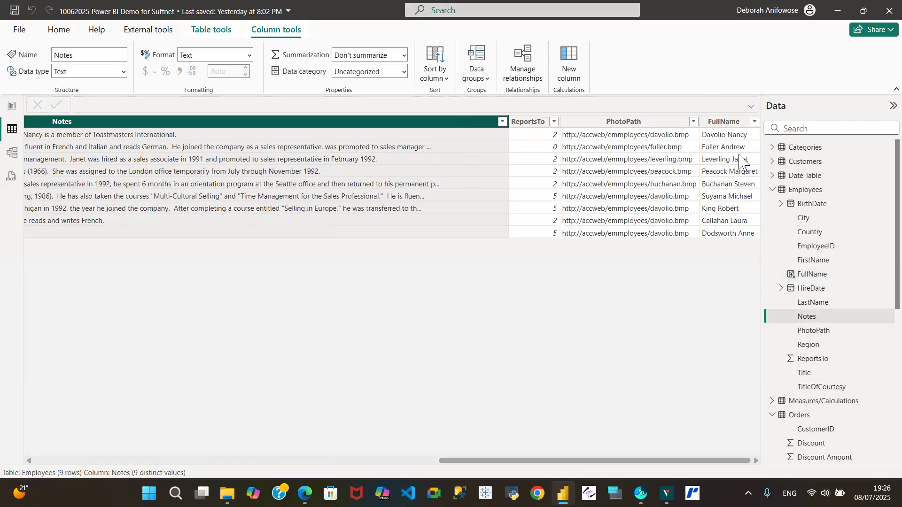
{"action": "left_click_drag", "start_coordinate": [667, 466], "coordinate": [141, 376]}
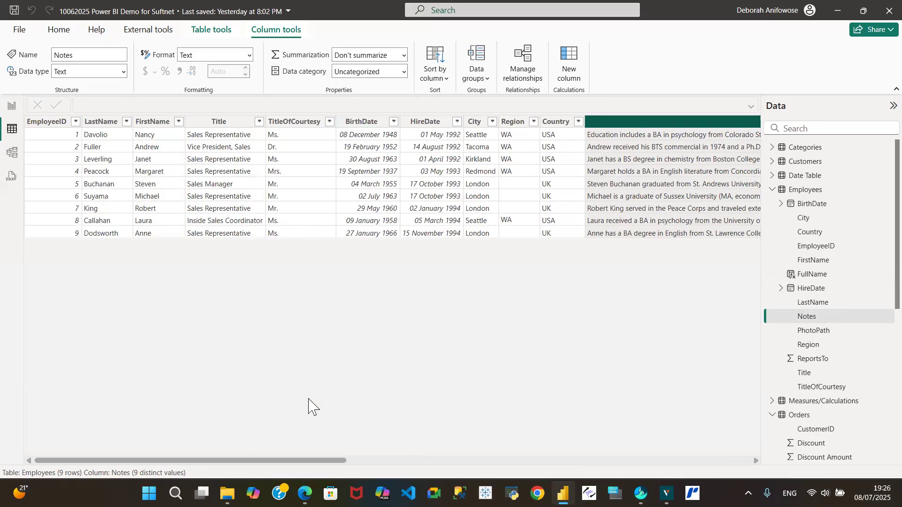
{"action": "left_click_drag", "start_coordinate": [318, 465], "coordinate": [761, 398]}
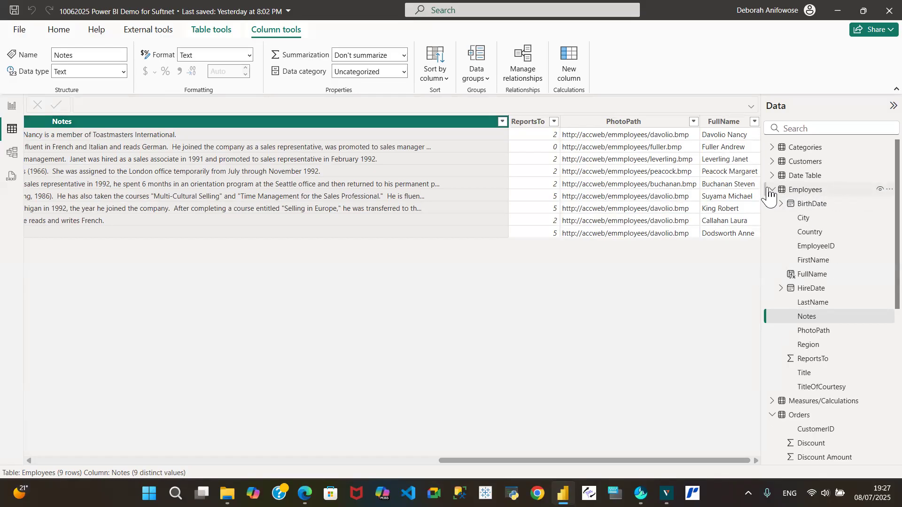
{"action": "left_click", "coordinate": [794, 190]}
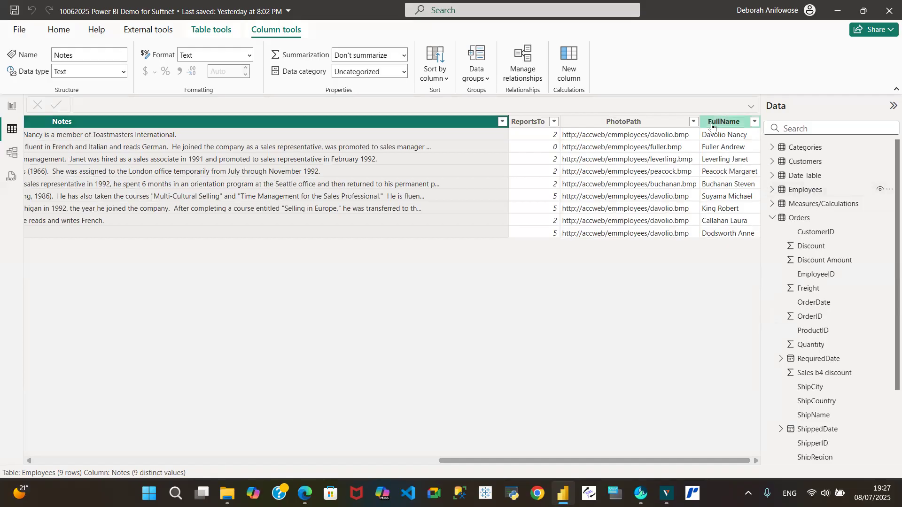
{"action": "left_click", "coordinate": [804, 190]}
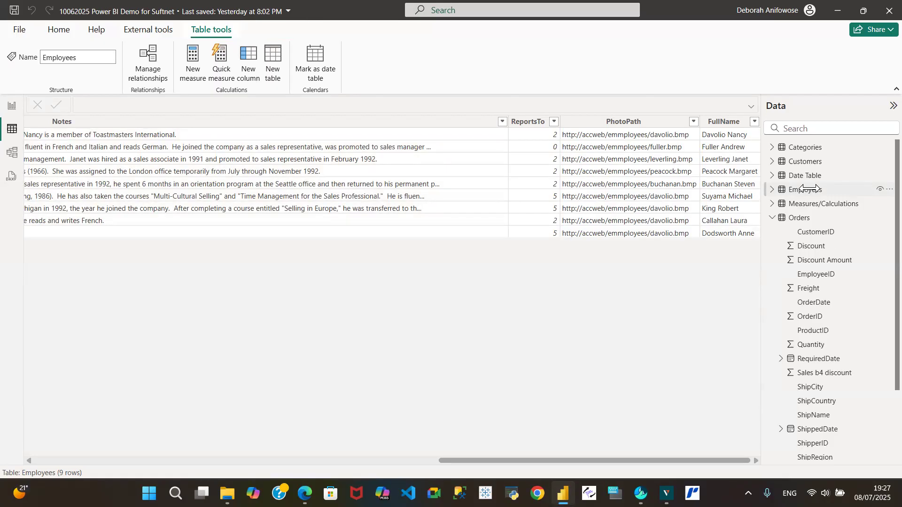
{"action": "left_click", "coordinate": [887, 191]}
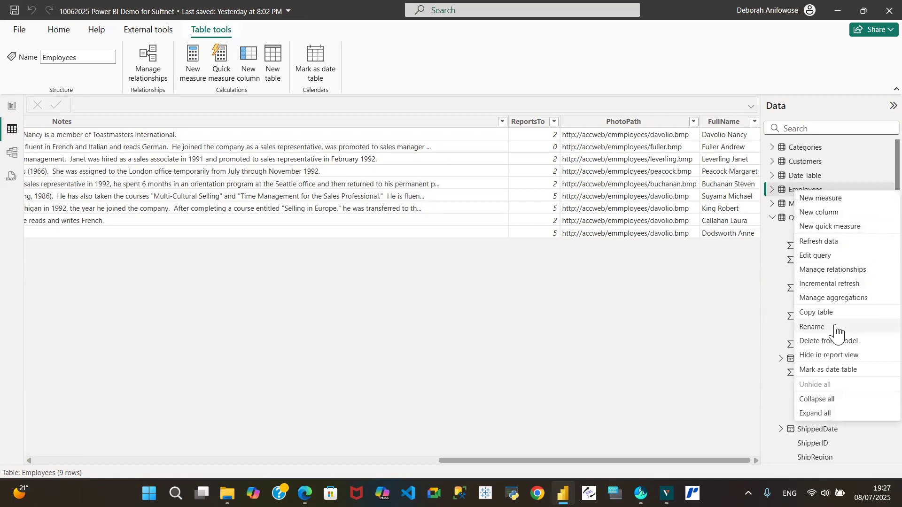
{"action": "left_click", "coordinate": [820, 216]}
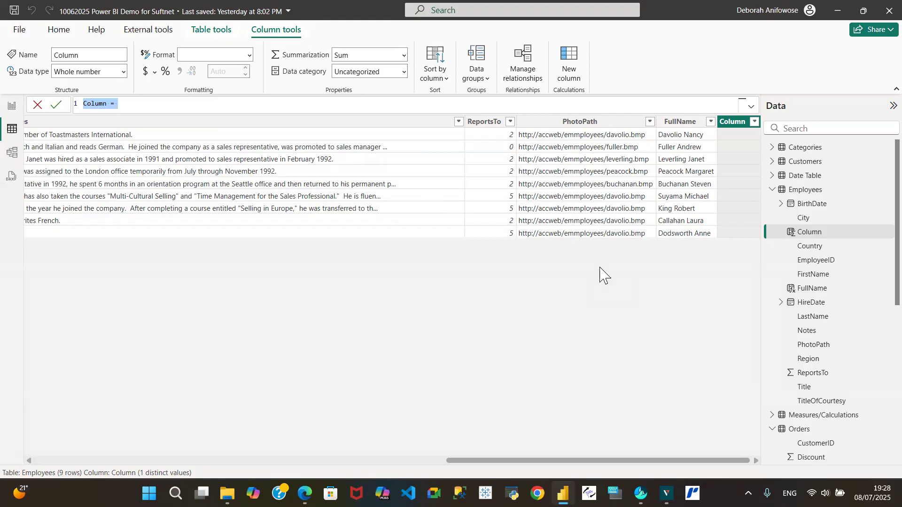
{"action": "type", "text": ".clk"}
{"action": "key", "text": "BackSpace"}
{"action": "key", "text": "BackSpace"}
{"action": "key", "text": "BackSpace"}
{"action": "key", "text": "BackSpace"}
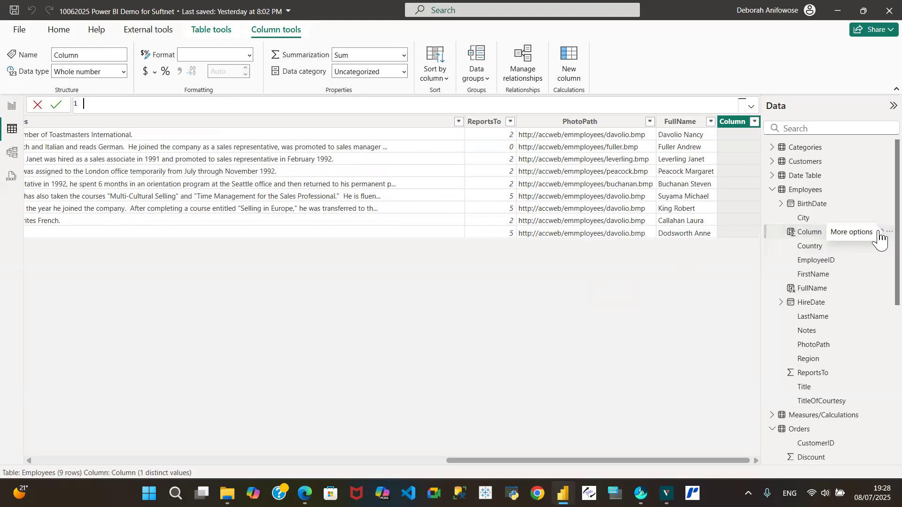
{"action": "left_click", "coordinate": [655, 316]}
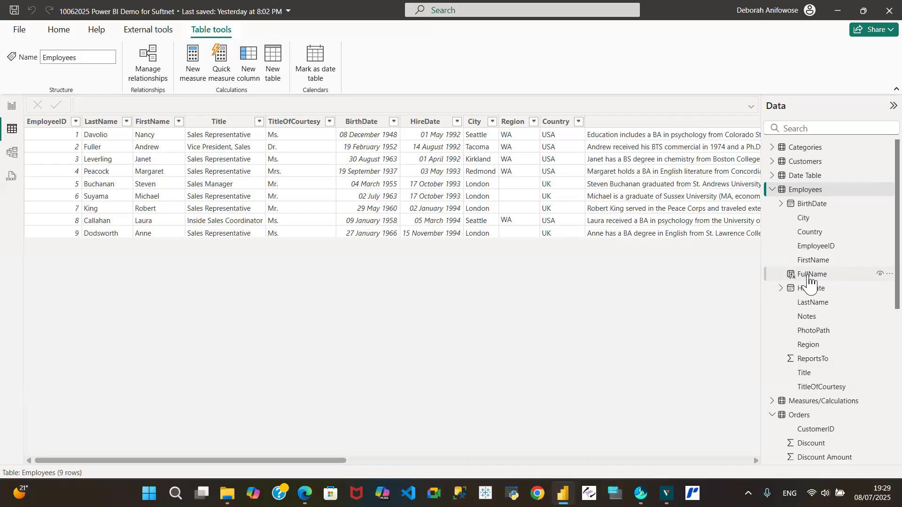
Inspect the Measures/Calculations table with the other tables collapsed, and return to Report view to check the dialog for entering a new table.
{"action": "left_click", "coordinate": [772, 190]}
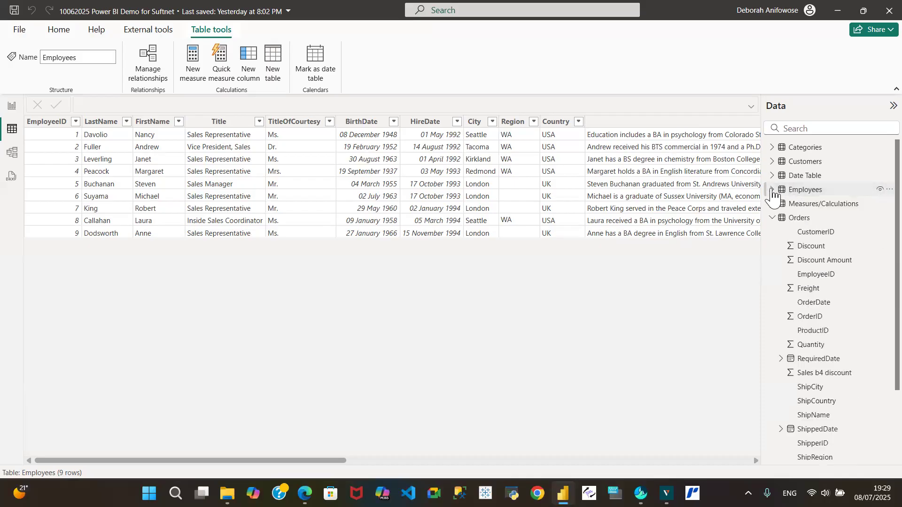
{"action": "left_click", "coordinate": [772, 217]}
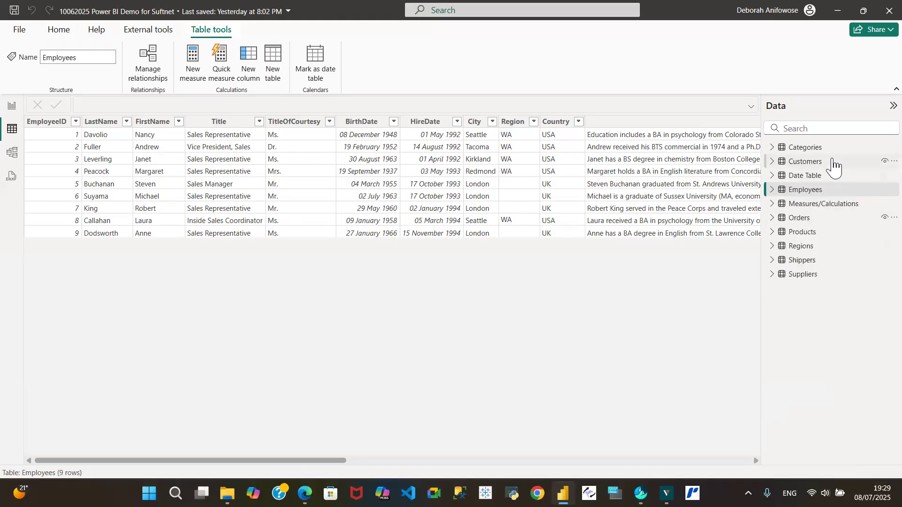
{"action": "left_click", "coordinate": [800, 207]}
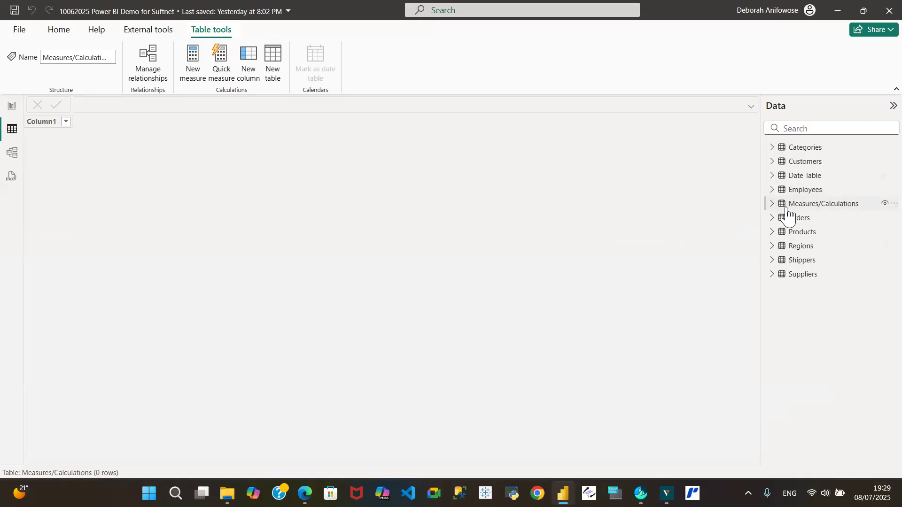
{"action": "left_click", "coordinate": [13, 107]}
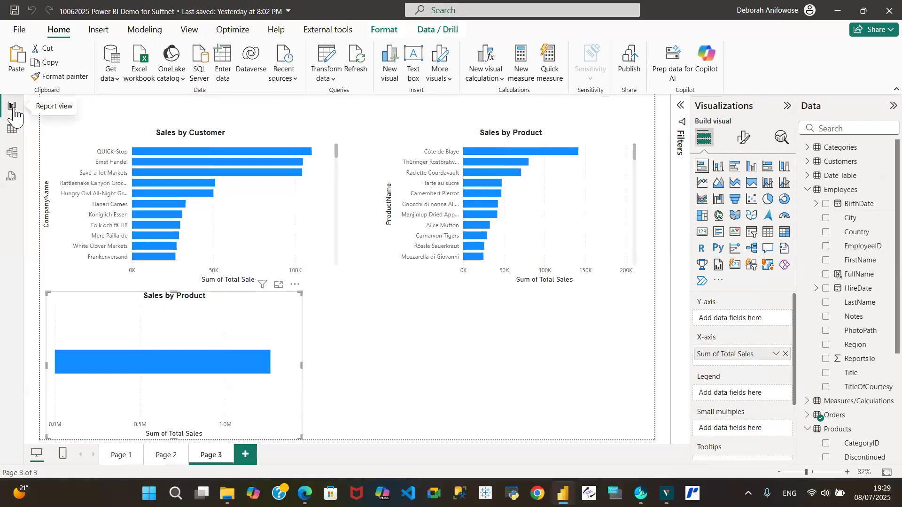
{"action": "left_click", "coordinate": [220, 63]}
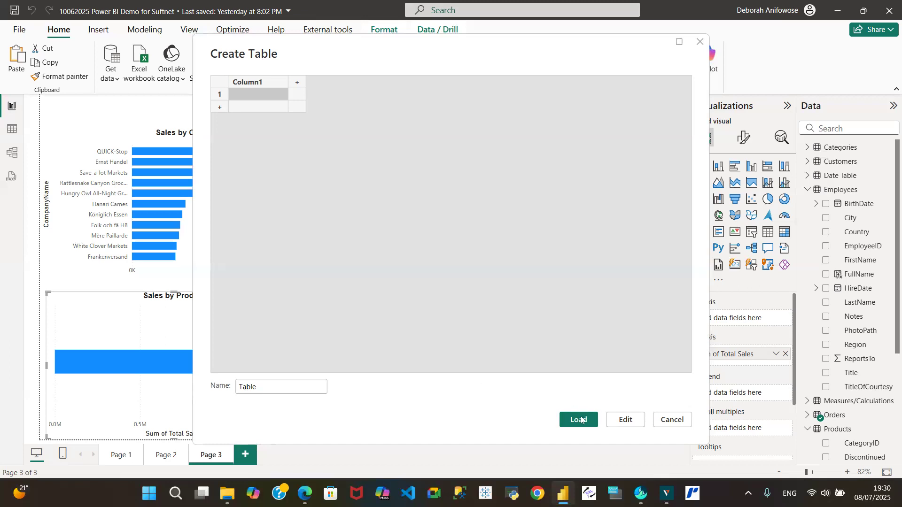
{"action": "left_click", "coordinate": [677, 423]}
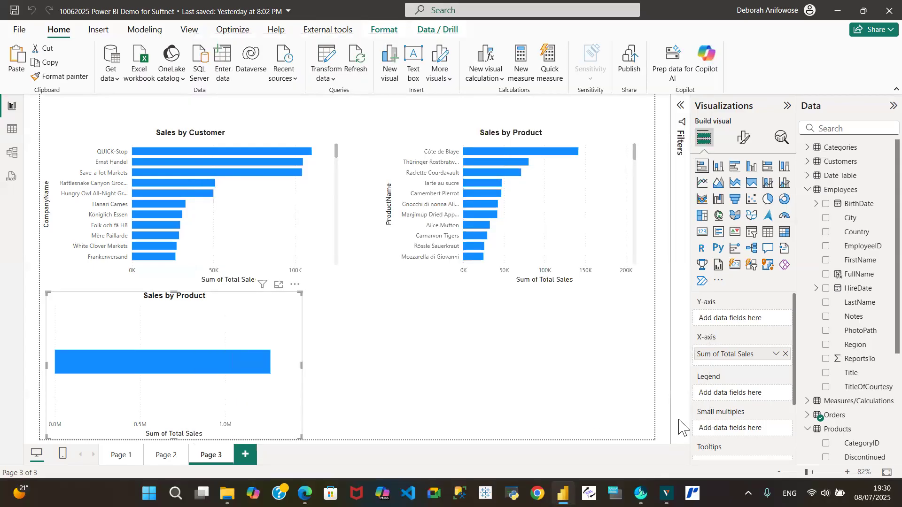
Collapse the Employees and Products tables and locate the Orders field that the Sales by Customer chart uses on its X-axis.
{"action": "left_click", "coordinate": [806, 191]}
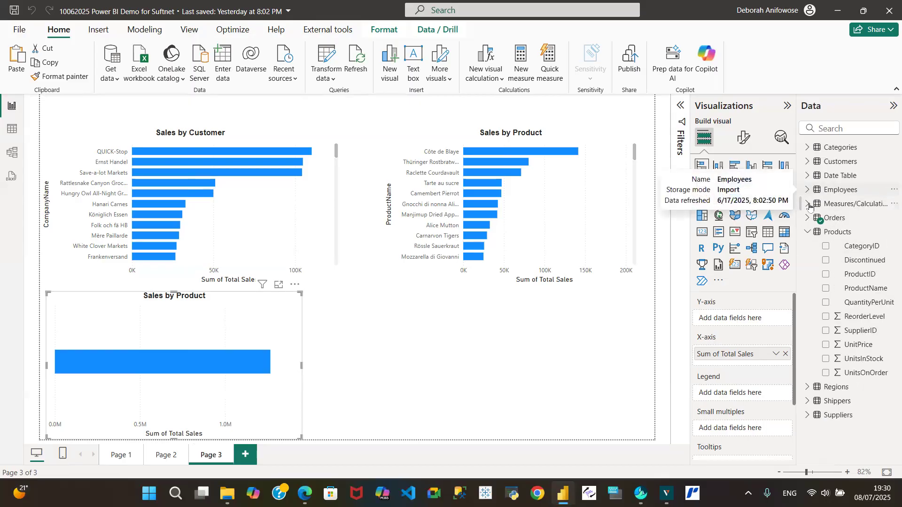
{"action": "left_click", "coordinate": [807, 233]}
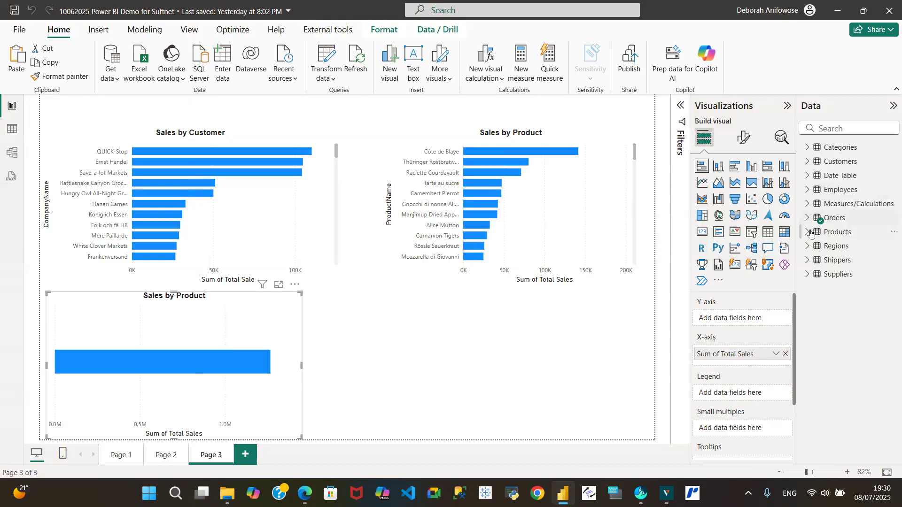
{"action": "left_click", "coordinate": [807, 219]}
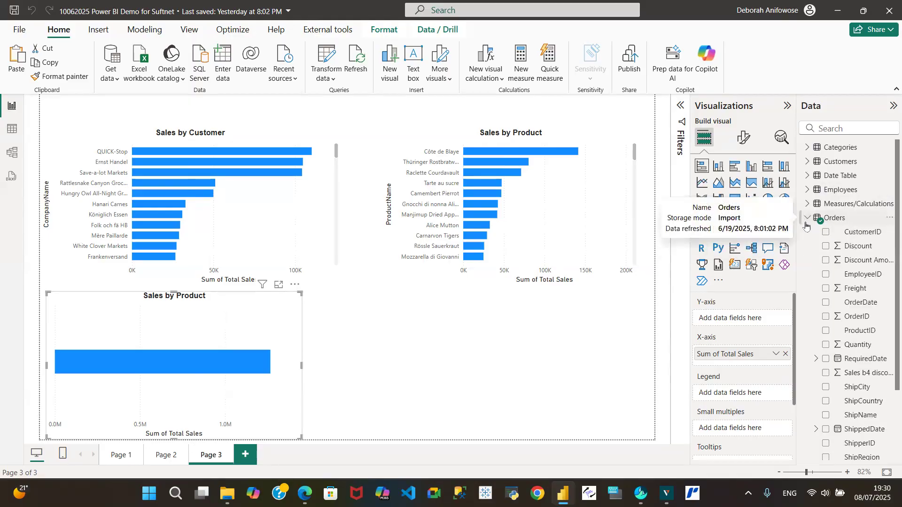
{"action": "left_click", "coordinate": [264, 142]}
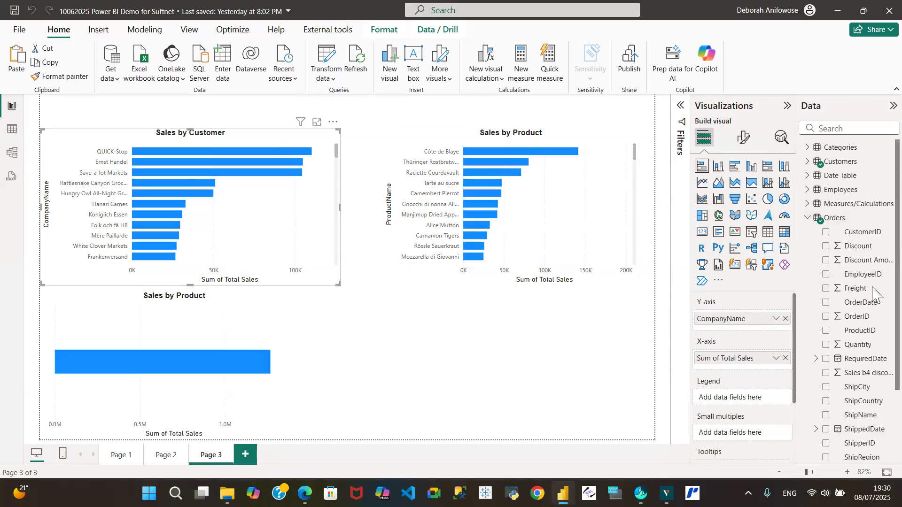
{"action": "scroll", "coordinate": [874, 294], "scroll_direction": "down", "scroll_amount": 3}
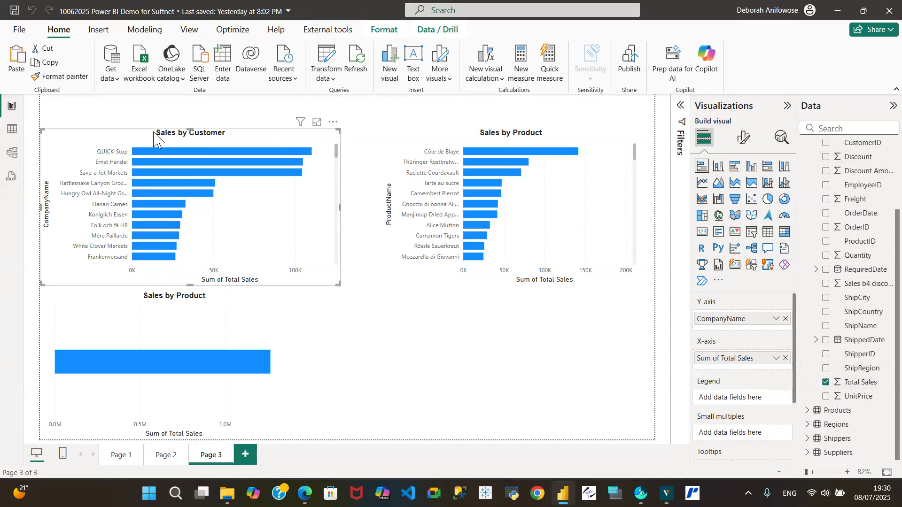
Add the FullName field of the Employees table to the Y-axis of the chart below Sales by Customer.
{"action": "left_click", "coordinate": [227, 390]}
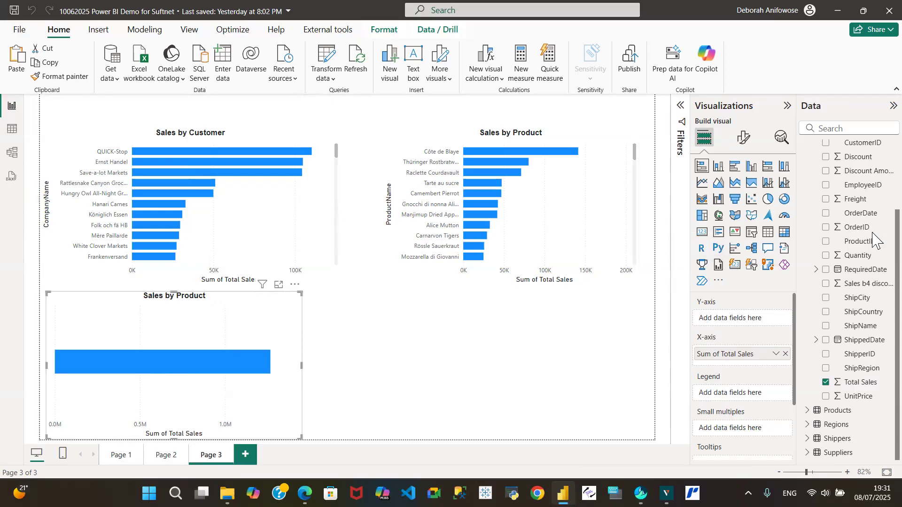
{"action": "scroll", "coordinate": [841, 216], "scroll_direction": "up", "scroll_amount": 3}
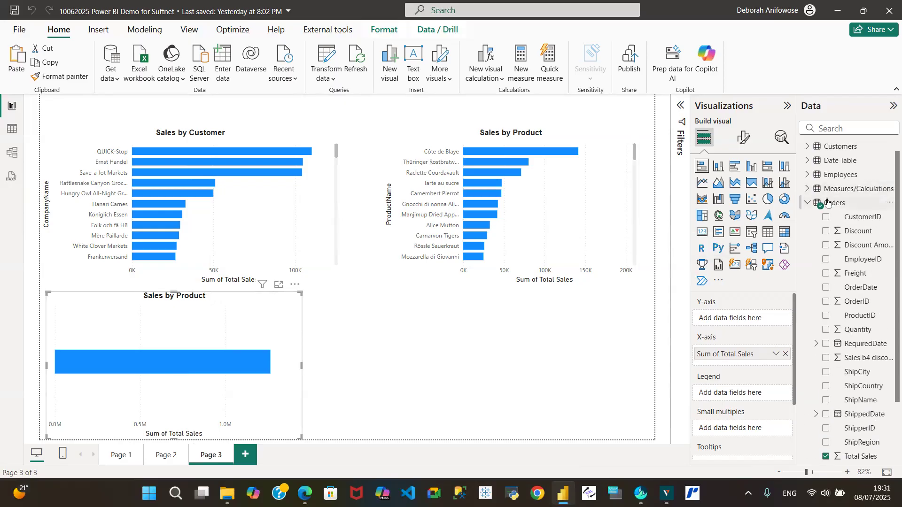
{"action": "left_click", "coordinate": [807, 206]}
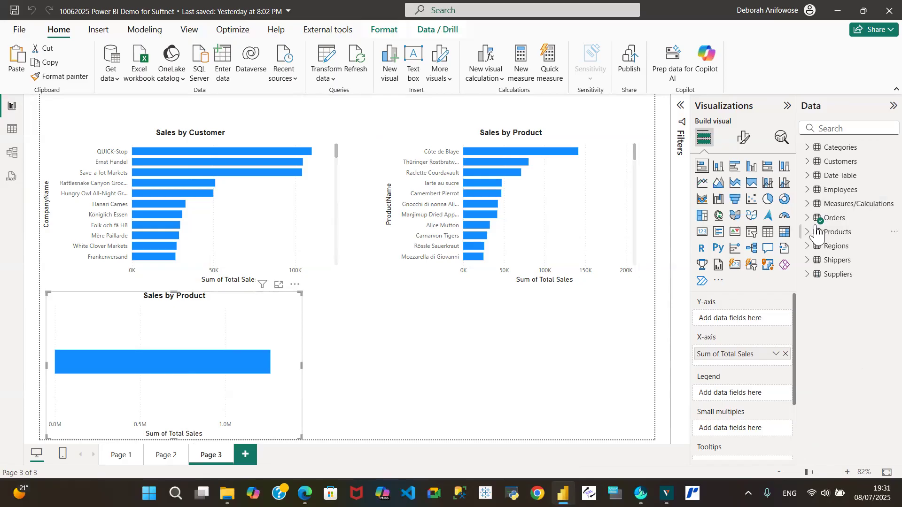
{"action": "left_click", "coordinate": [807, 191]}
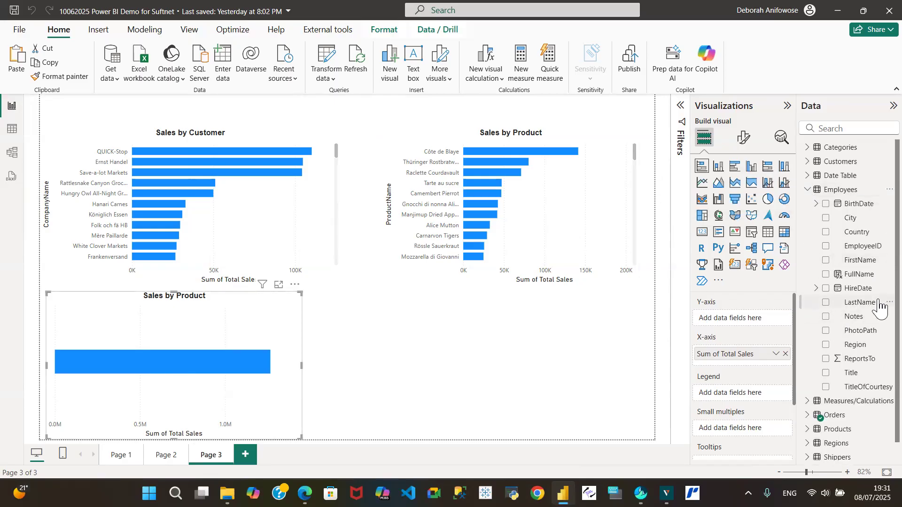
{"action": "left_click_drag", "start_coordinate": [868, 279], "coordinate": [764, 321]}
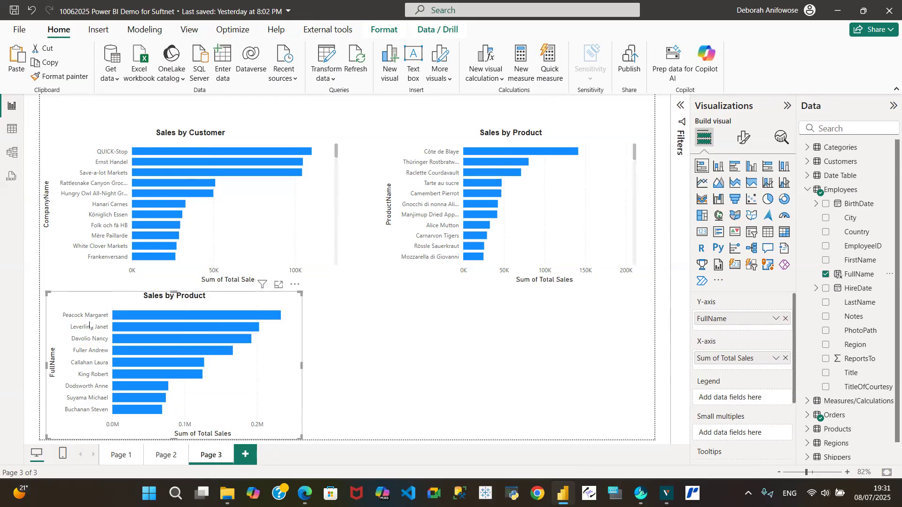
{"action": "mouse_move", "coordinate": [216, 333]}
Change the title of the chart showing FullName to "Sales by Employee", and collapse the Employees table.
{"action": "left_click", "coordinate": [744, 139]}
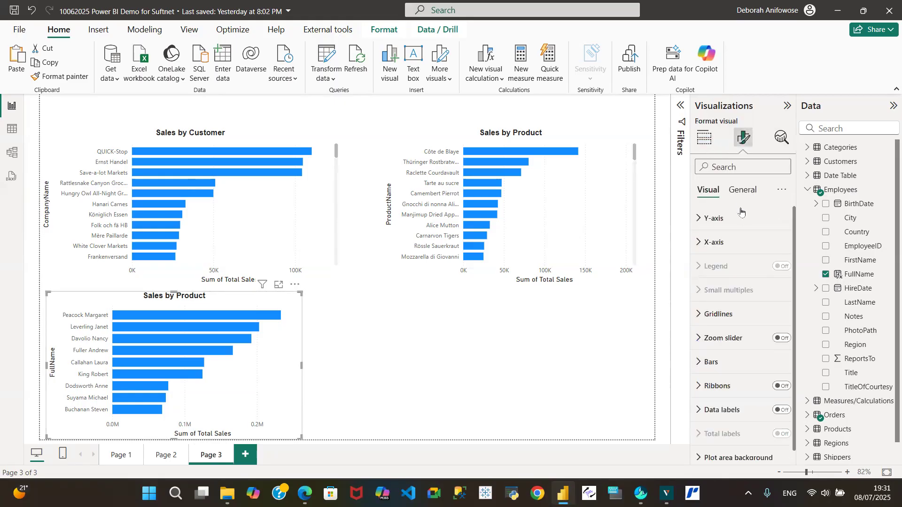
{"action": "left_click", "coordinate": [742, 190]}
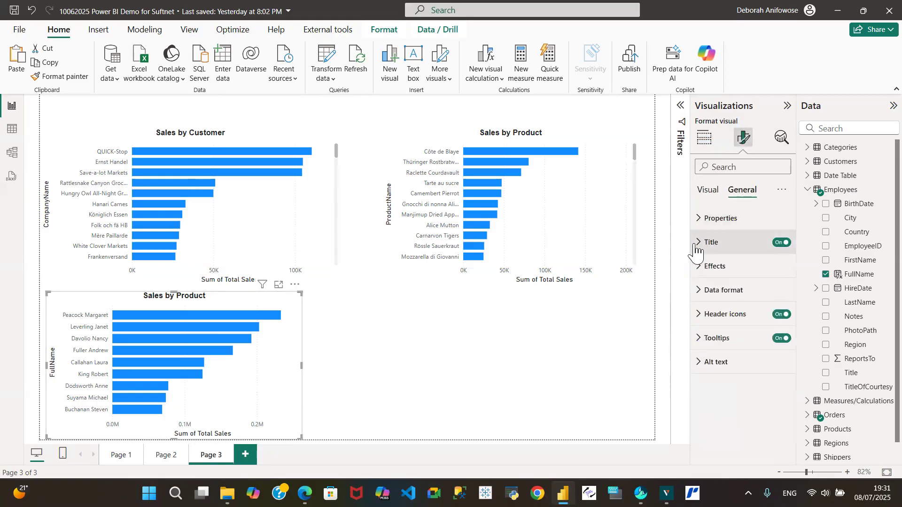
{"action": "left_click", "coordinate": [695, 245]}
{"action": "left_click", "coordinate": [757, 306]}
{"action": "key", "text": "BackSpace"}
{"action": "key", "text": "BackSpace"}
{"action": "key", "text": "BackSpace"}
{"action": "key", "text": "BackSpace"}
{"action": "key", "text": "BackSpace"}
{"action": "key", "text": "BackSpace"}
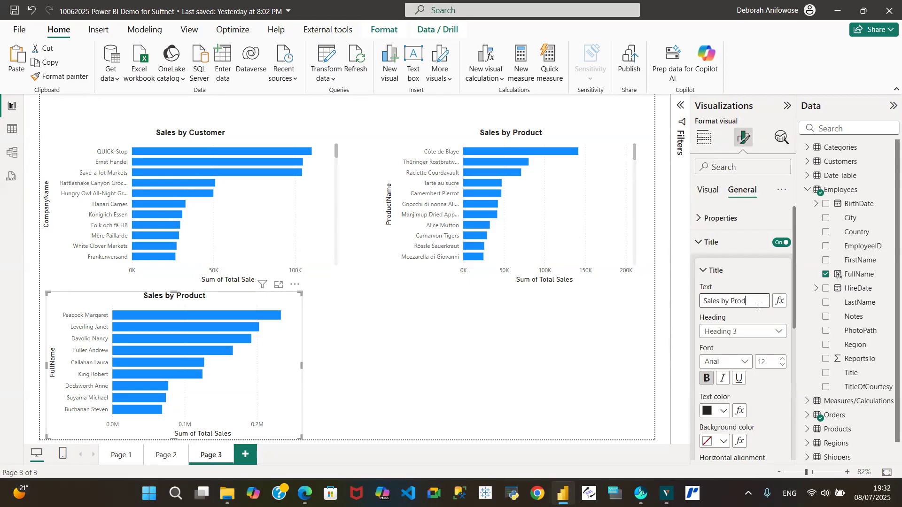
{"action": "type", "text": "Employee"}
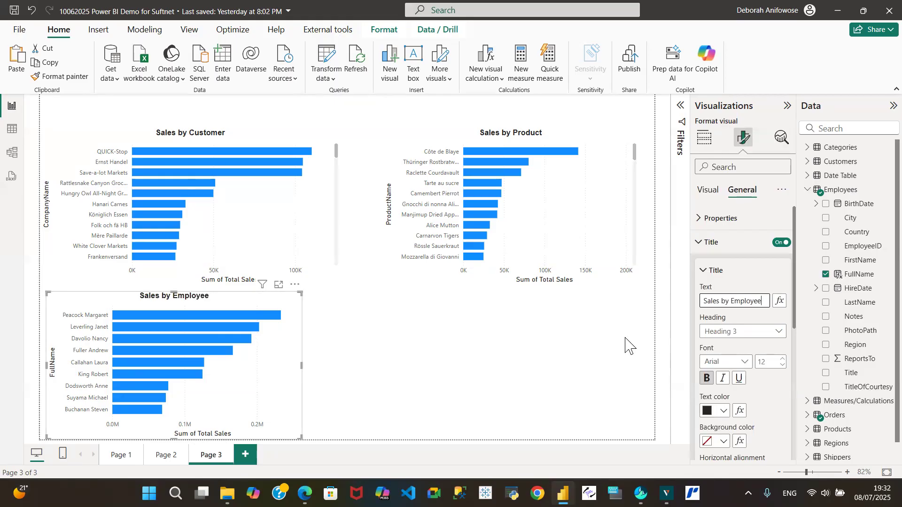
{"action": "left_click", "coordinate": [593, 349]}
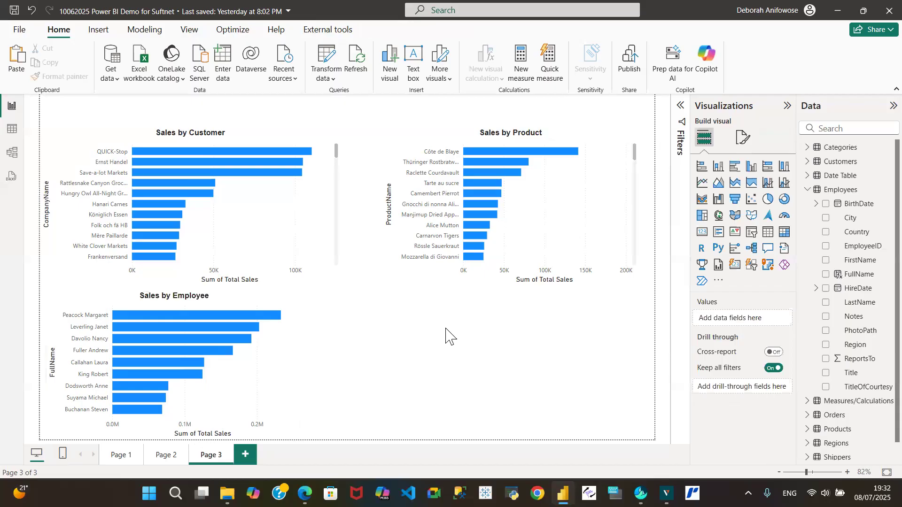
{"action": "left_click", "coordinate": [808, 190]}
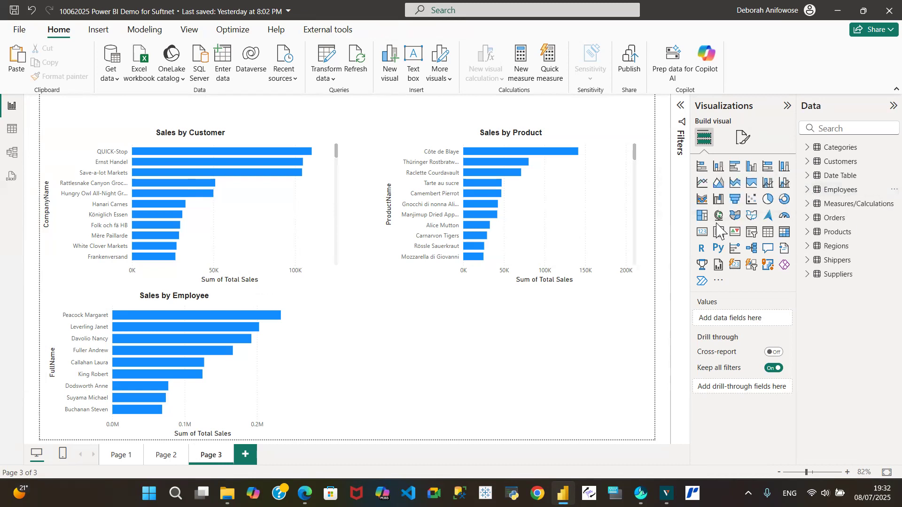
Widen the Sales by Employee chart so its right edge lines up with the Sales by Customer chart above it.
{"action": "left_click", "coordinate": [113, 140]}
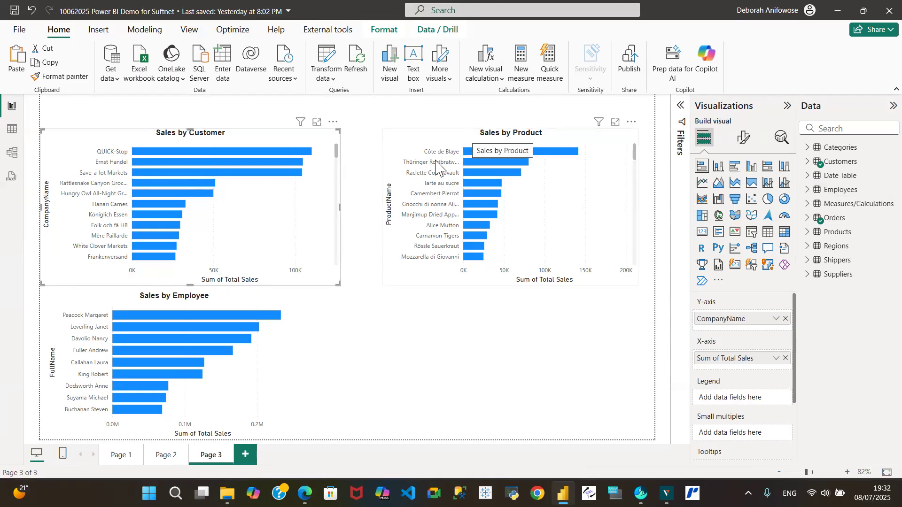
{"action": "left_click", "coordinate": [270, 306]}
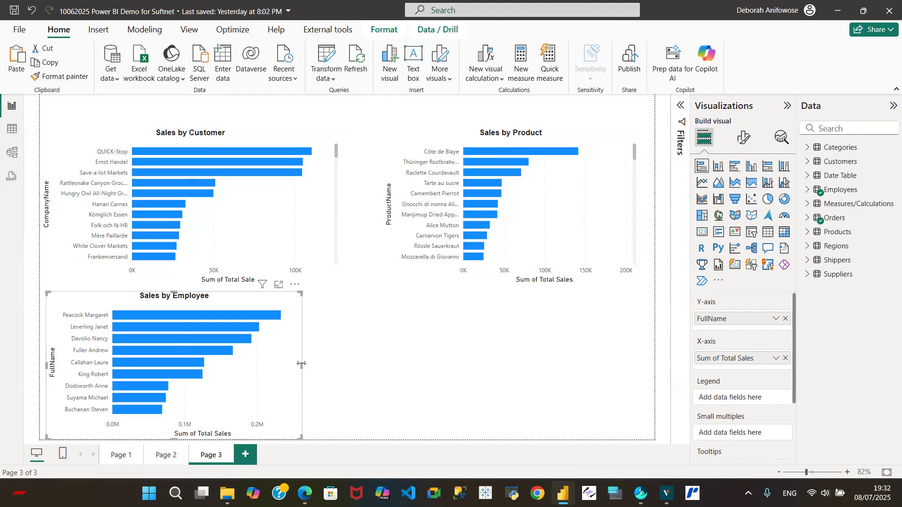
{"action": "left_click_drag", "start_coordinate": [301, 364], "coordinate": [340, 364]}
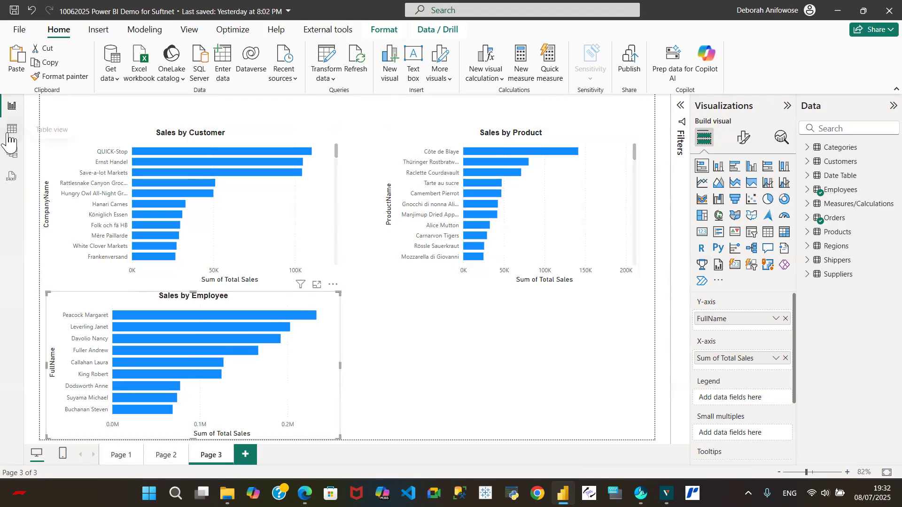
Examine the columns of the Customers table in Table view and return to Report view.
{"action": "left_click", "coordinate": [11, 129]}
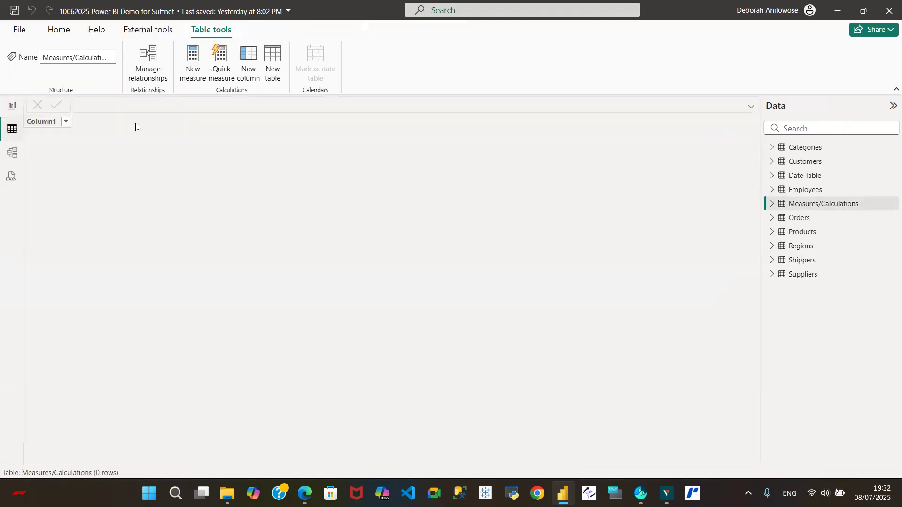
{"action": "left_click", "coordinate": [804, 162]}
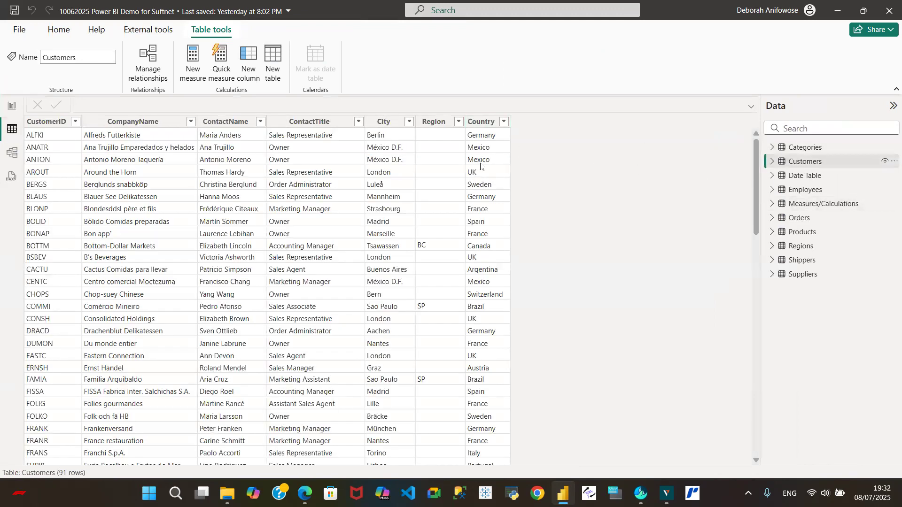
{"action": "left_click", "coordinate": [12, 105]}
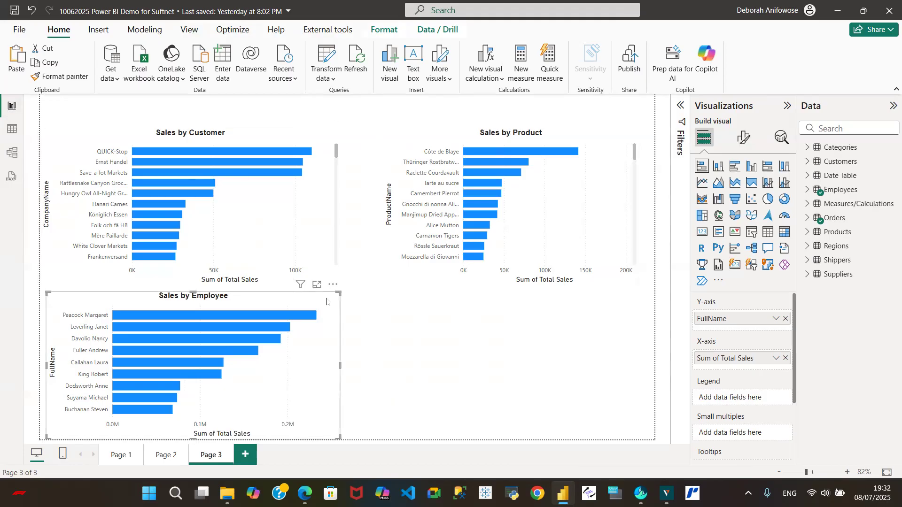
Duplicate the Sales by Employee chart and place the copy in the empty space below Sales by Product.
{"action": "left_click", "coordinate": [50, 63]}
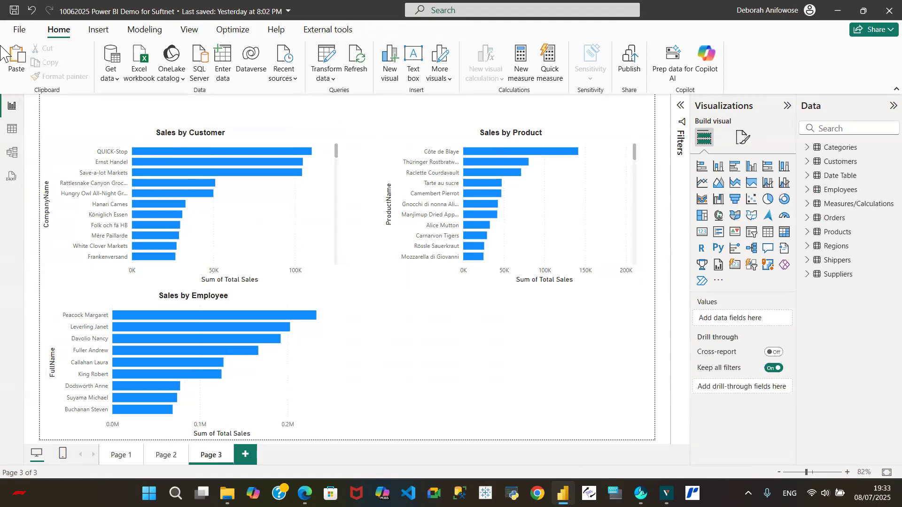
{"action": "left_click", "coordinate": [214, 306]}
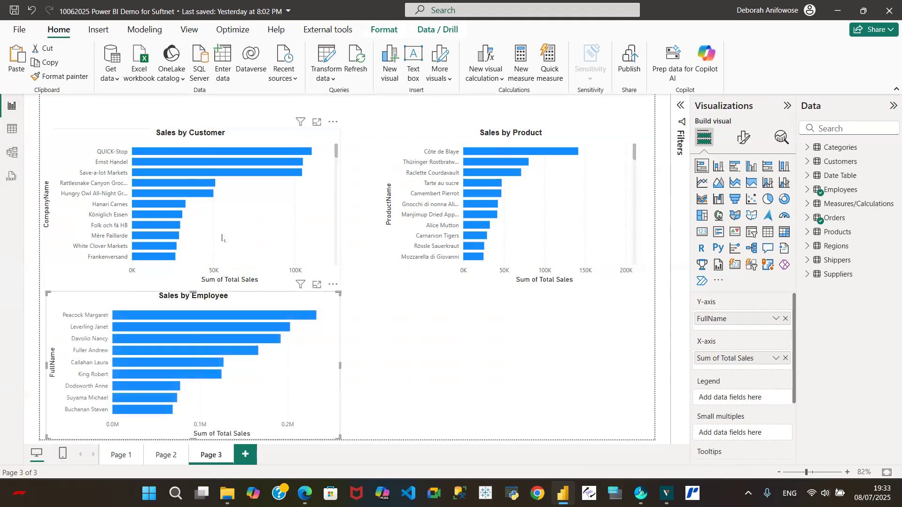
{"action": "left_click_drag", "start_coordinate": [213, 296], "coordinate": [547, 292]}
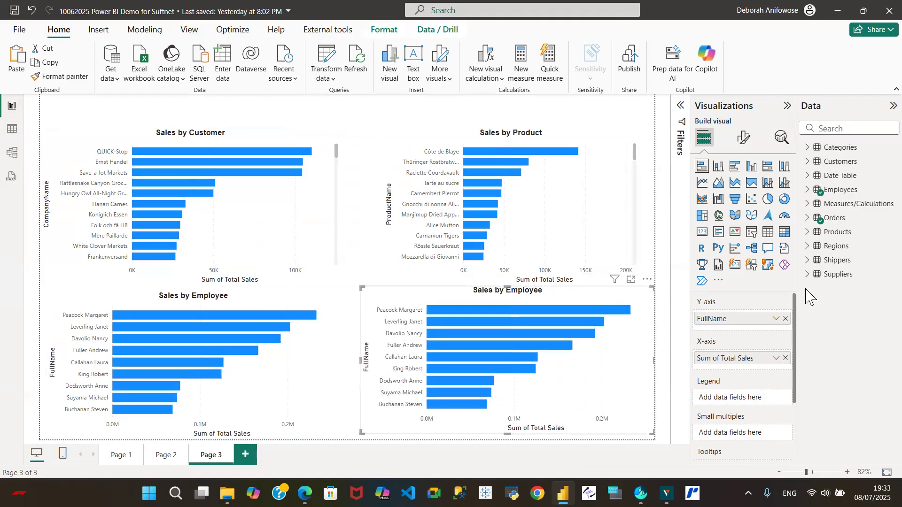
Replace FullName on the copied chart's Y-axis with the Country field of the Customers table.
{"action": "left_click", "coordinate": [786, 319]}
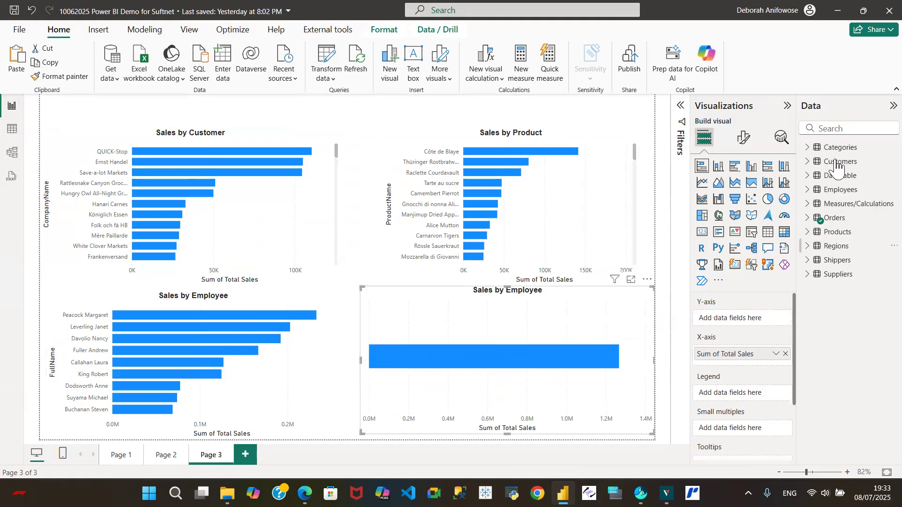
{"action": "left_click", "coordinate": [808, 163]}
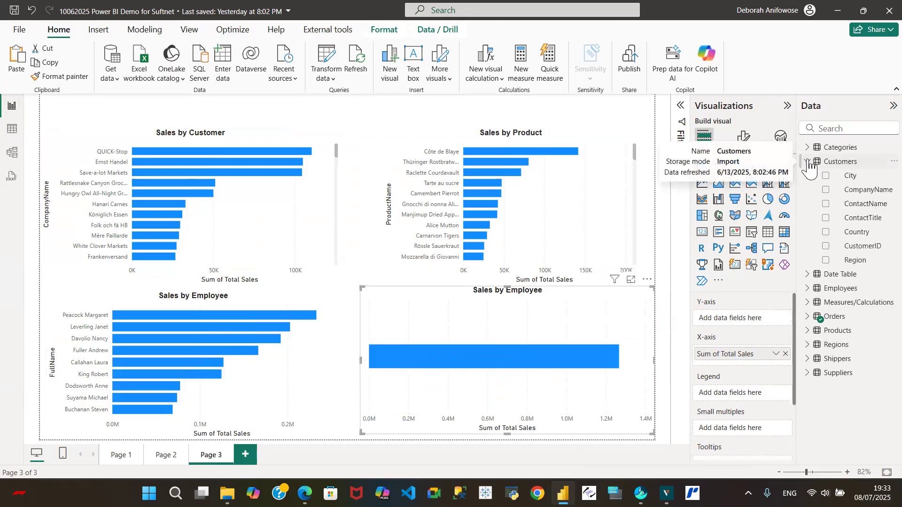
{"action": "left_click_drag", "start_coordinate": [863, 239], "coordinate": [755, 328]}
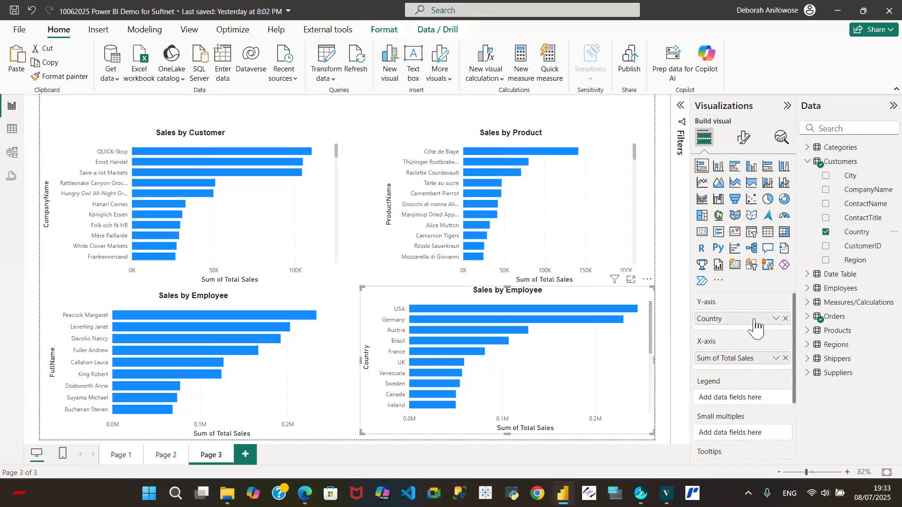
{"action": "mouse_move", "coordinate": [564, 323]}
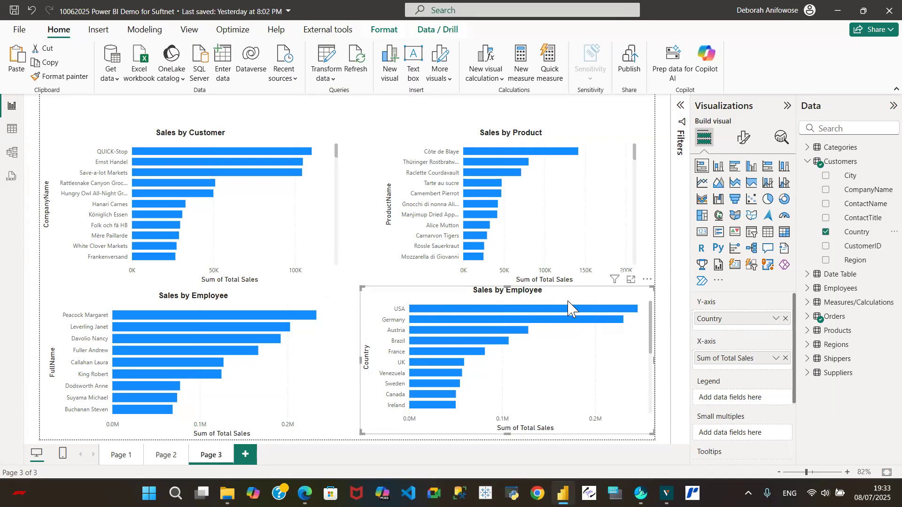
{"action": "mouse_move", "coordinate": [216, 176]}
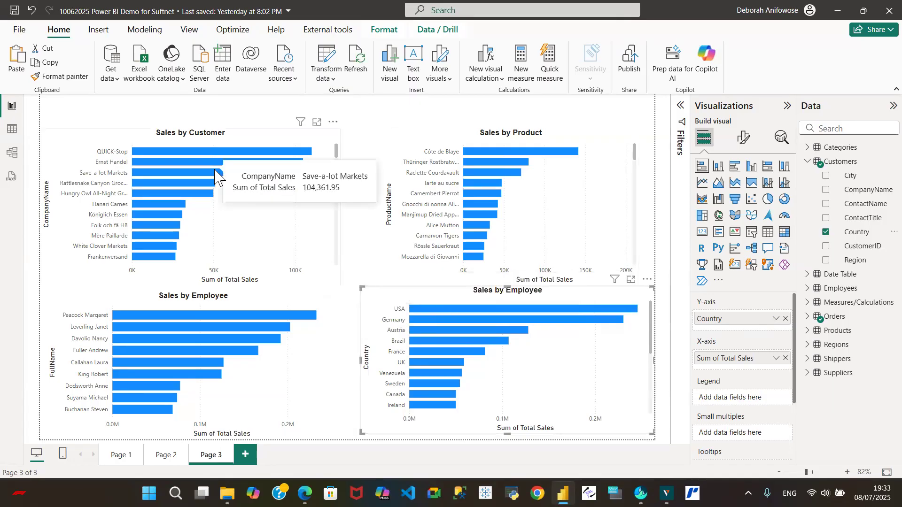
Set the font of the Y-axis values in the Sales by Customer chart to Arial.
{"action": "left_click", "coordinate": [108, 139]}
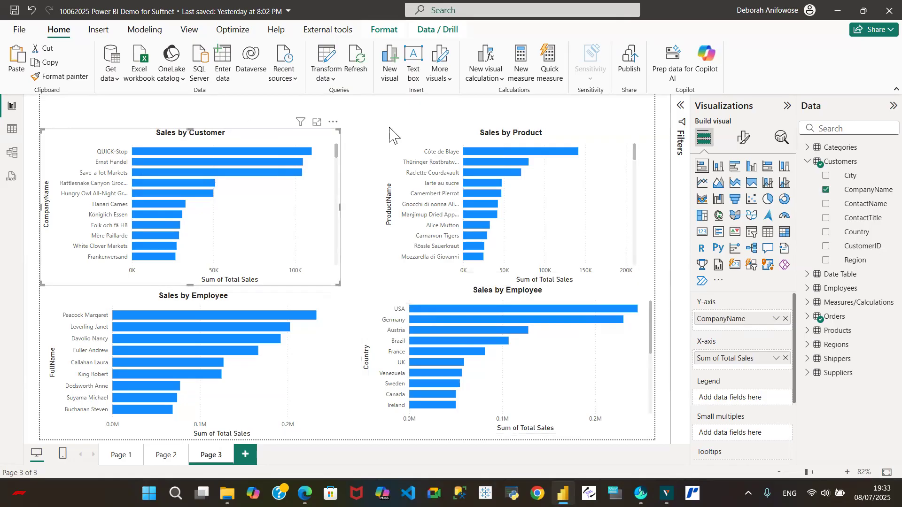
{"action": "left_click", "coordinate": [432, 136]}
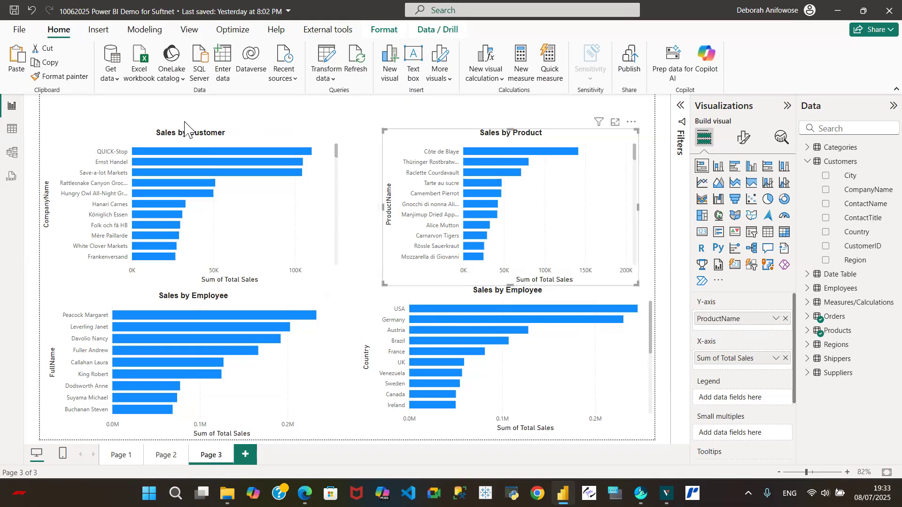
{"action": "left_click", "coordinate": [118, 148]}
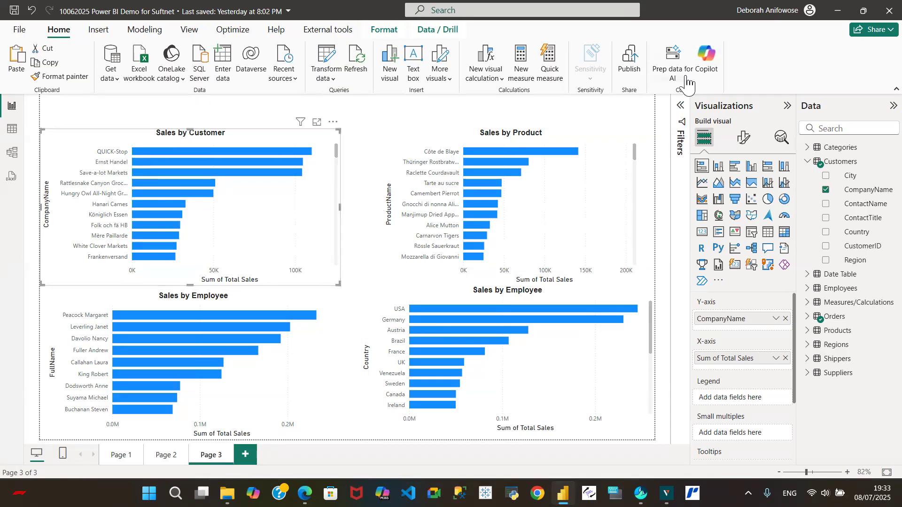
{"action": "left_click", "coordinate": [745, 139]}
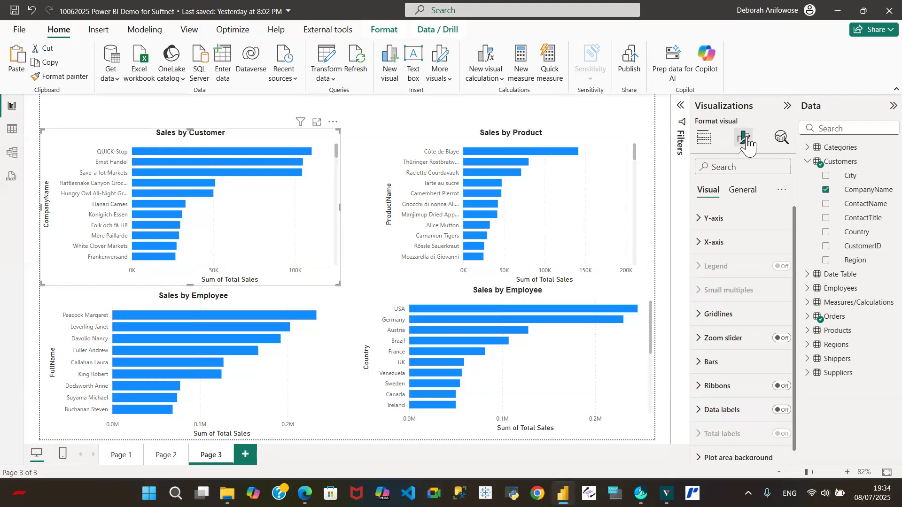
{"action": "left_click", "coordinate": [699, 220]}
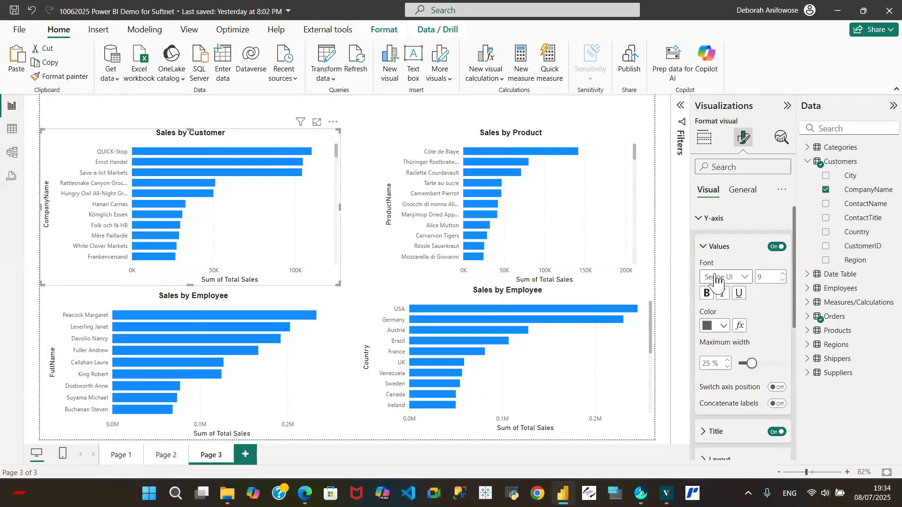
{"action": "left_click", "coordinate": [745, 278]}
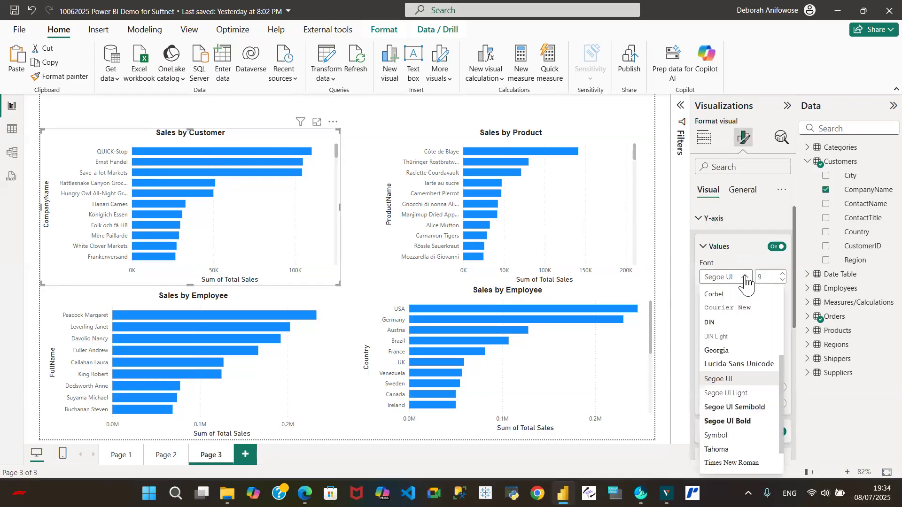
{"action": "left_click", "coordinate": [737, 291]}
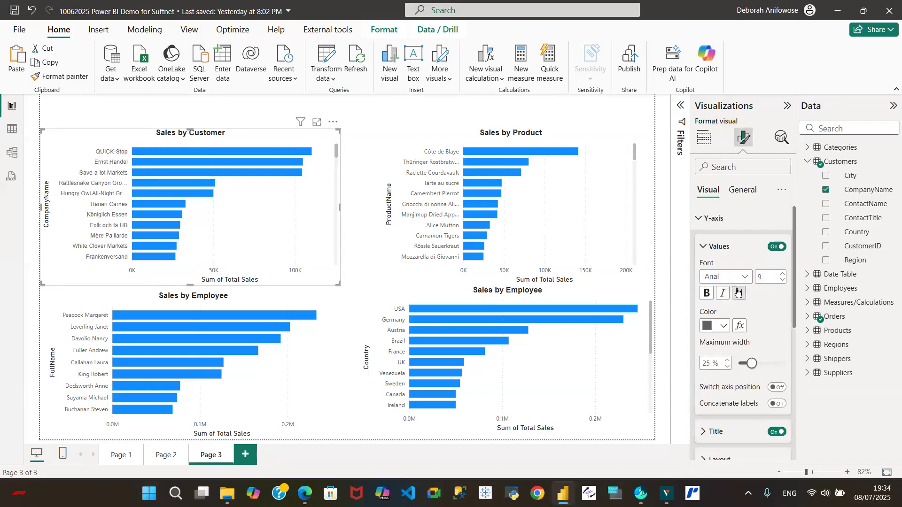
Color the Y-axis values of the Sales by Customer chart black and set their font size to 11.
{"action": "left_click", "coordinate": [723, 328]}
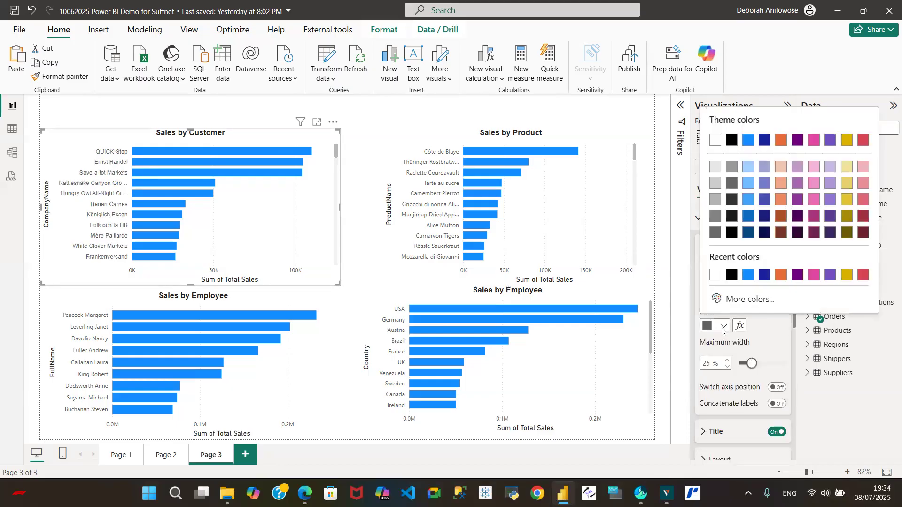
{"action": "left_click", "coordinate": [731, 275]}
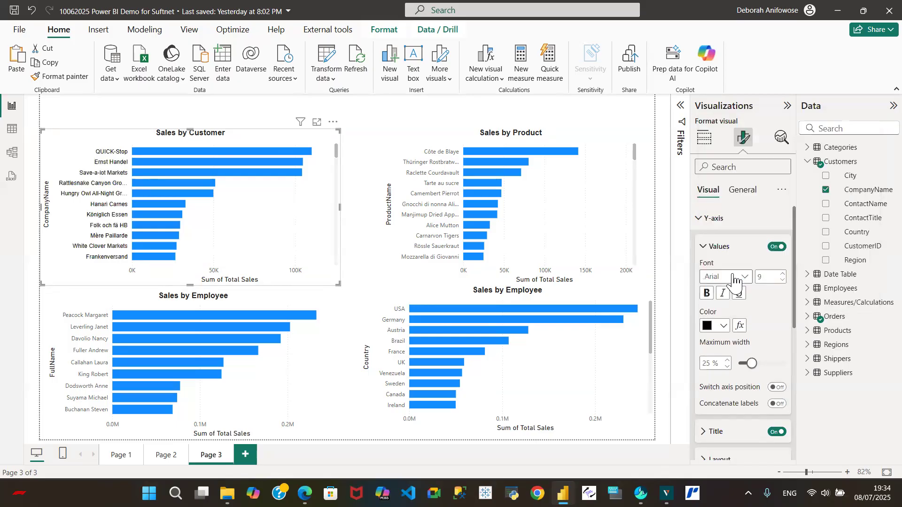
{"action": "left_click", "coordinate": [783, 275]}
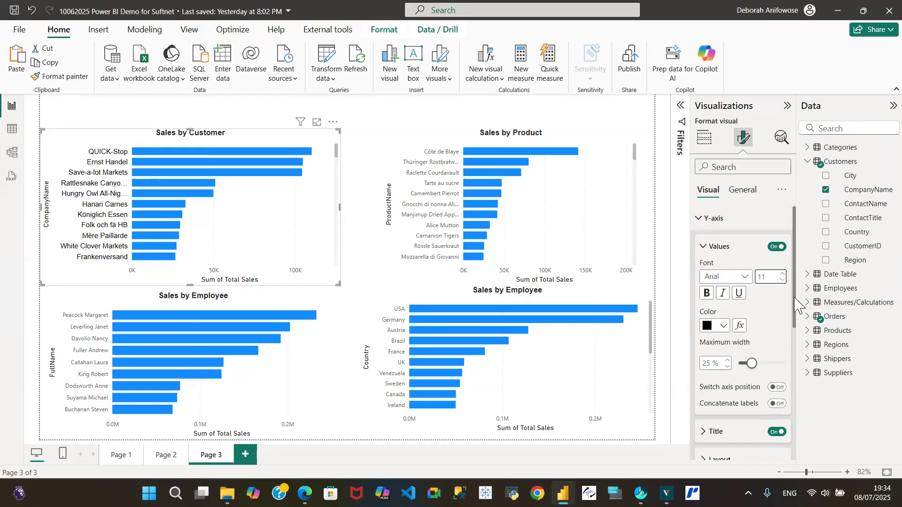
Turn off the Y-axis title of the Sales by Customer chart and set its minimum category height to 30 px.
{"action": "left_click_drag", "start_coordinate": [795, 305], "coordinate": [796, 350]}
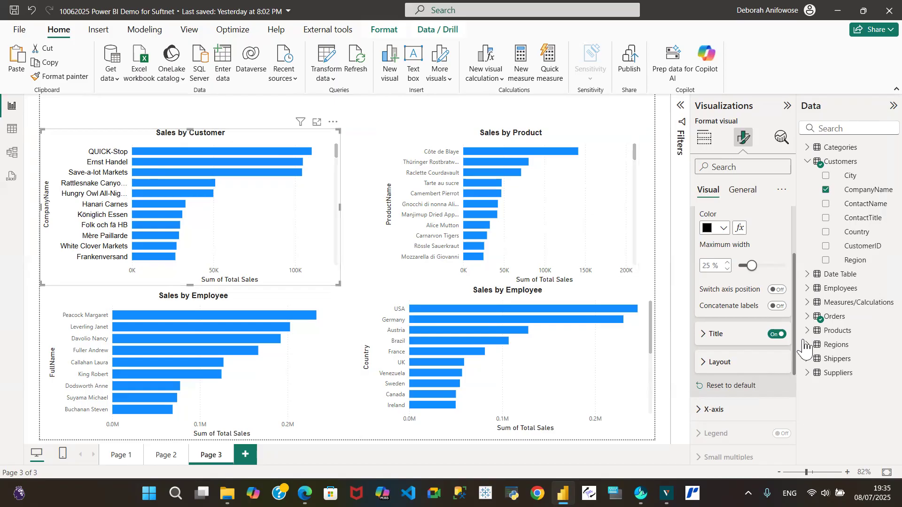
{"action": "left_click", "coordinate": [777, 335]}
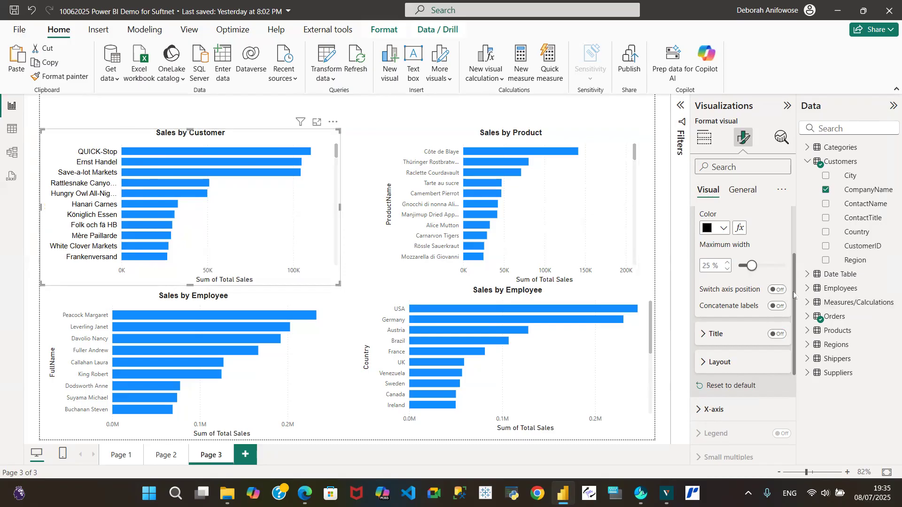
{"action": "left_click_drag", "start_coordinate": [794, 295], "coordinate": [792, 325]}
{"action": "left_click", "coordinate": [705, 300]}
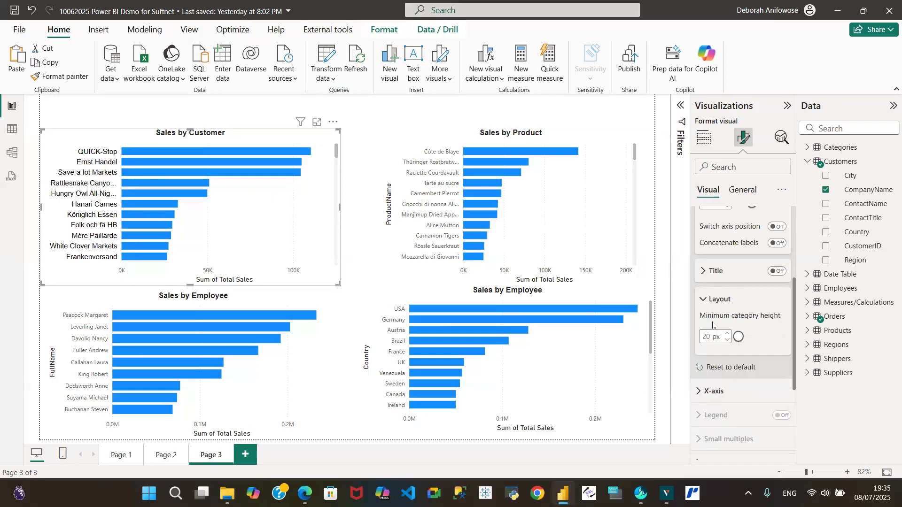
{"action": "left_click", "coordinate": [742, 338]}
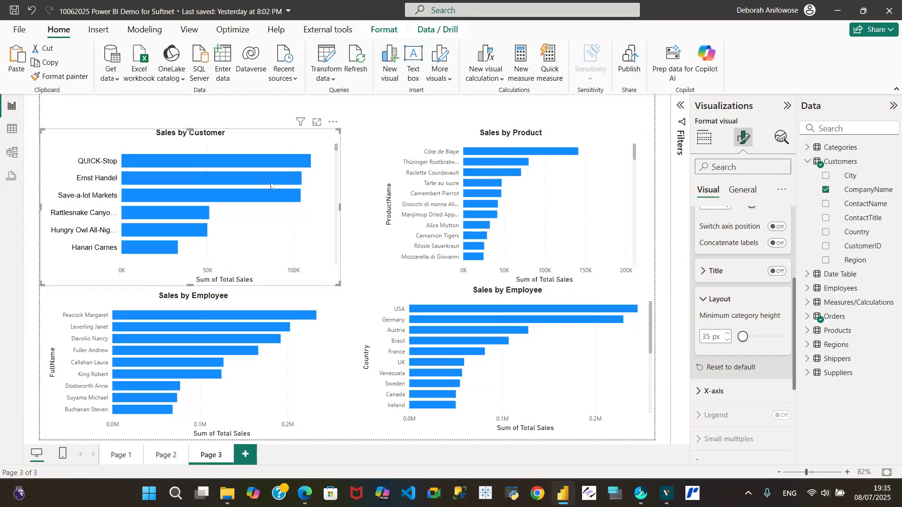
{"action": "mouse_move", "coordinate": [276, 169]}
{"action": "left_click", "coordinate": [728, 340]}
{"action": "left_click", "coordinate": [729, 344]}
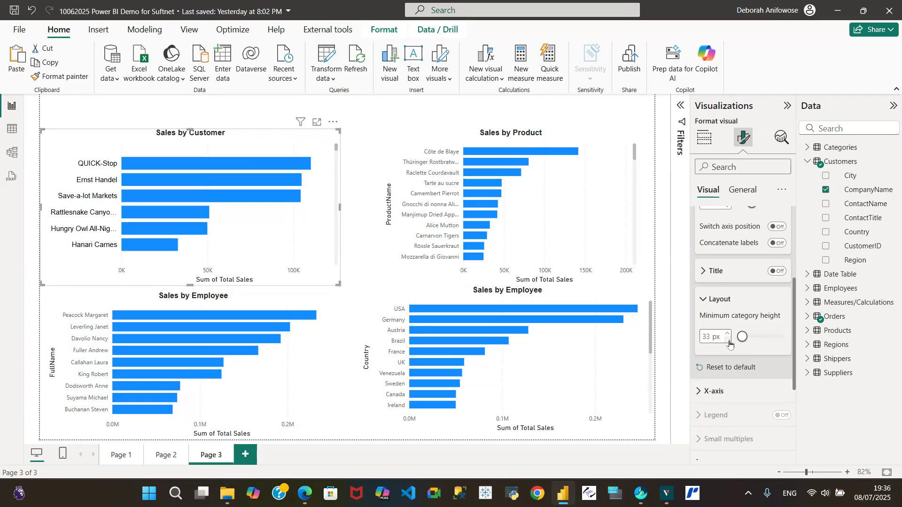
{"action": "left_click", "coordinate": [729, 344]}
{"action": "left_click", "coordinate": [729, 344]}
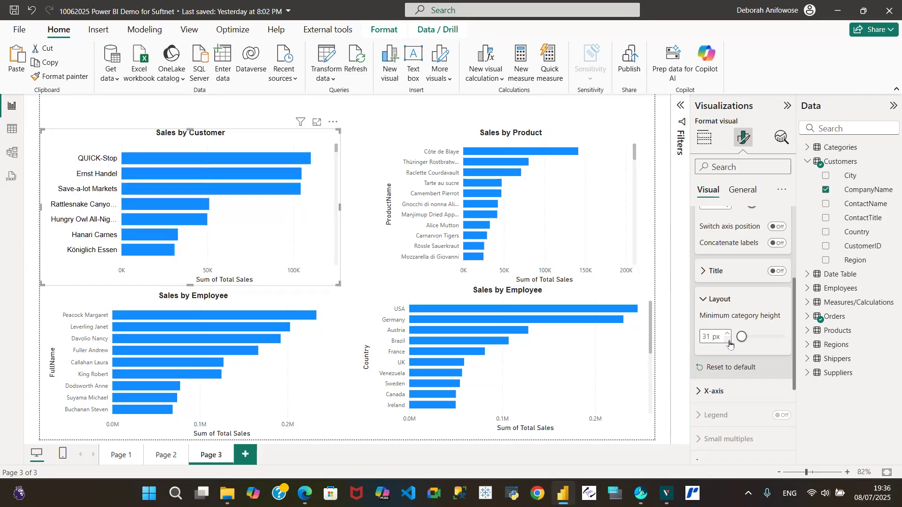
{"action": "left_click", "coordinate": [729, 343]}
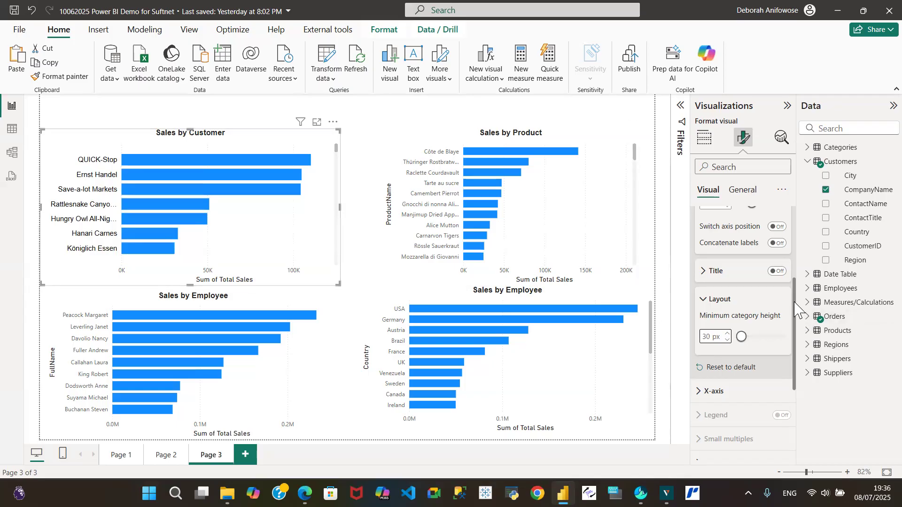
Format the X-axis values of the Sales by Customer chart in Arial, size 11, black.
{"action": "scroll", "coordinate": [795, 310], "scroll_direction": "up", "scroll_amount": 5}
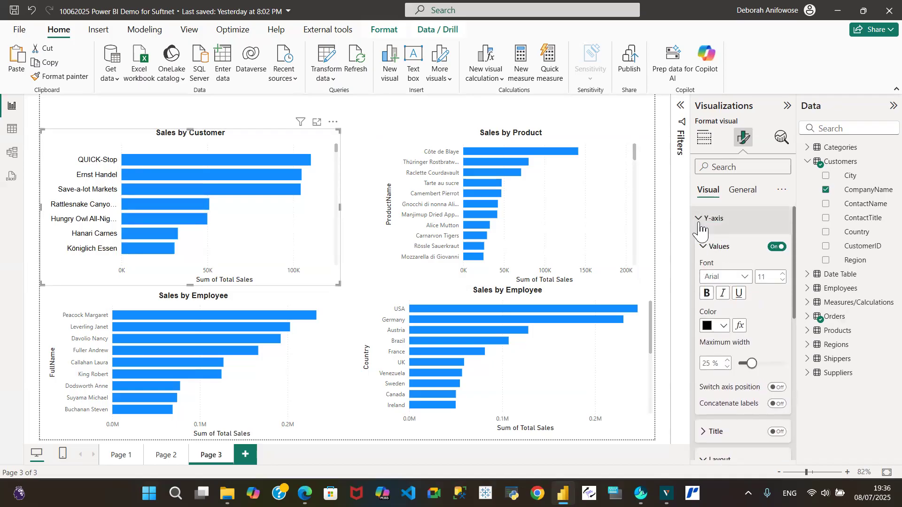
{"action": "left_click", "coordinate": [702, 224]}
{"action": "left_click", "coordinate": [701, 249]}
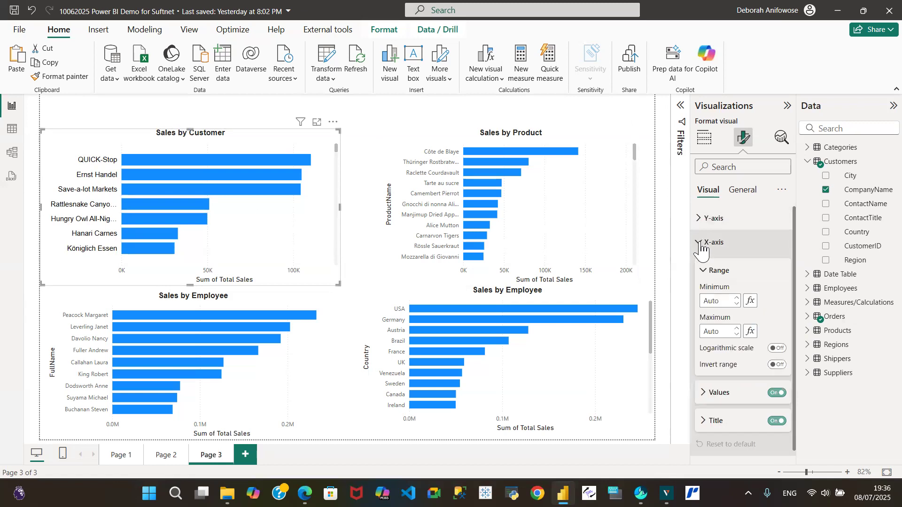
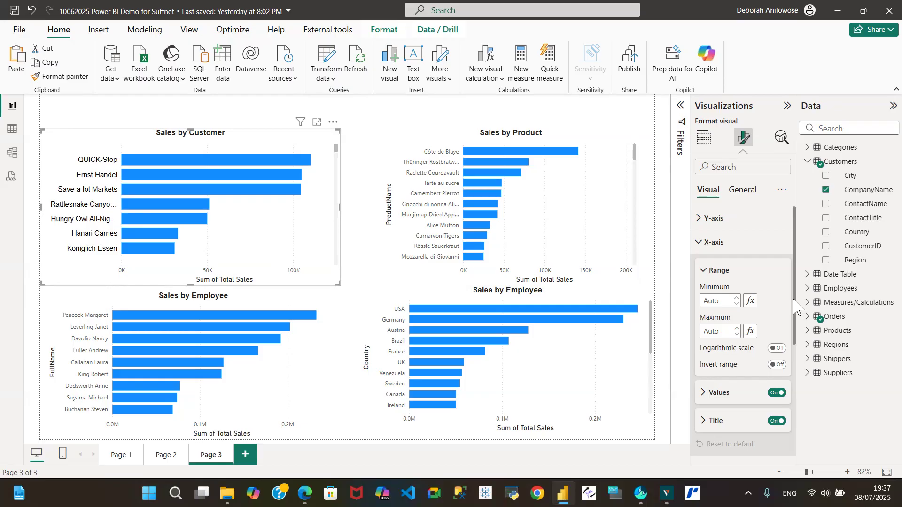
{"action": "scroll", "coordinate": [794, 307], "scroll_direction": "down", "scroll_amount": 3}
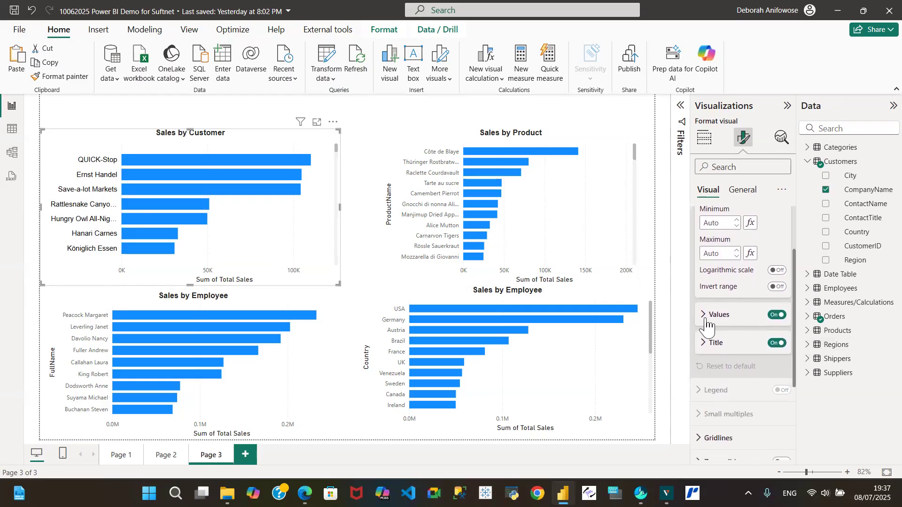
{"action": "left_click", "coordinate": [705, 323]}
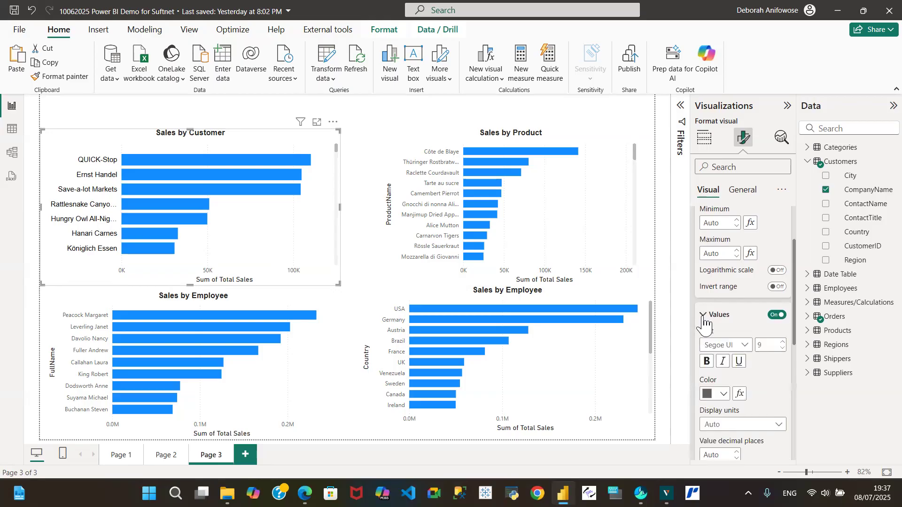
{"action": "left_click", "coordinate": [744, 345]}
{"action": "scroll", "coordinate": [741, 264], "scroll_direction": "up", "scroll_amount": 10}
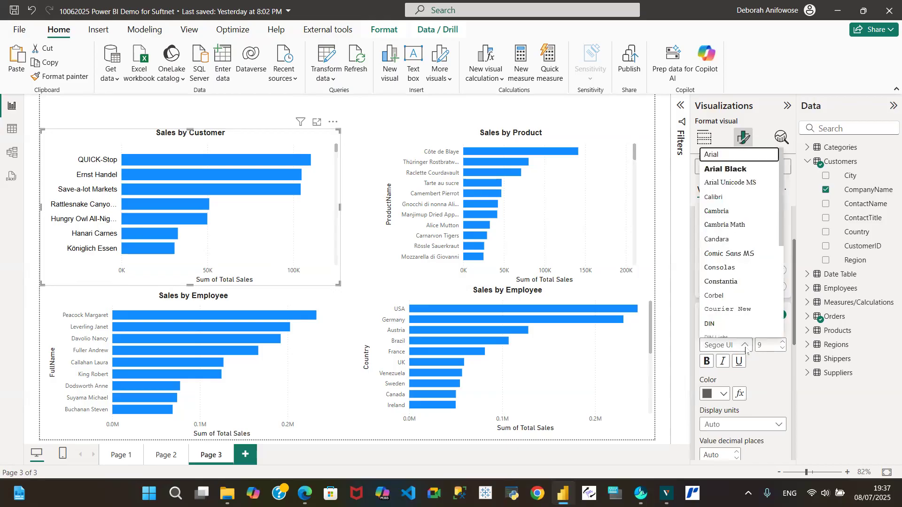
{"action": "left_click", "coordinate": [719, 155]}
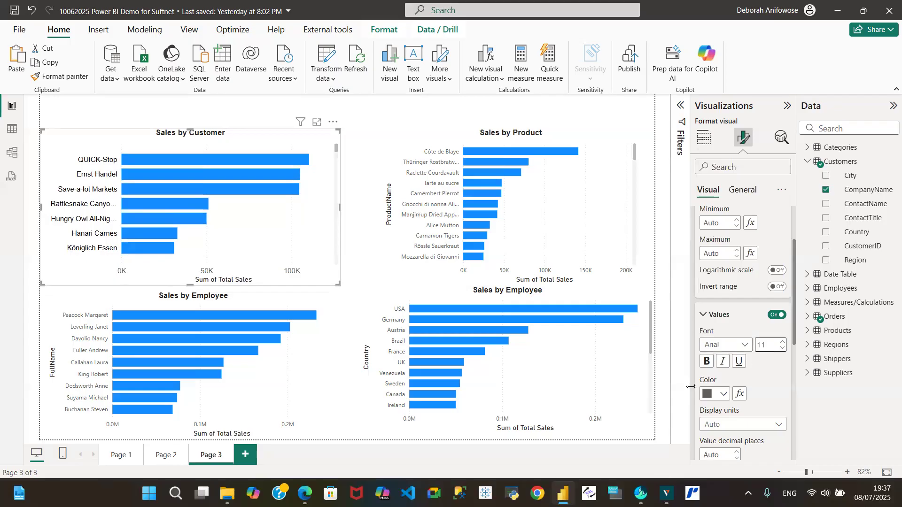
{"action": "left_click", "coordinate": [724, 397]}
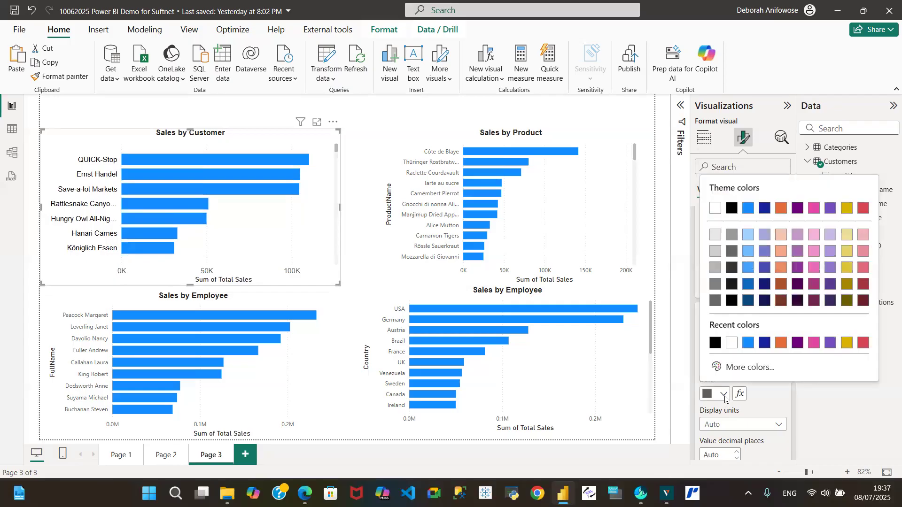
{"action": "left_click", "coordinate": [715, 345]}
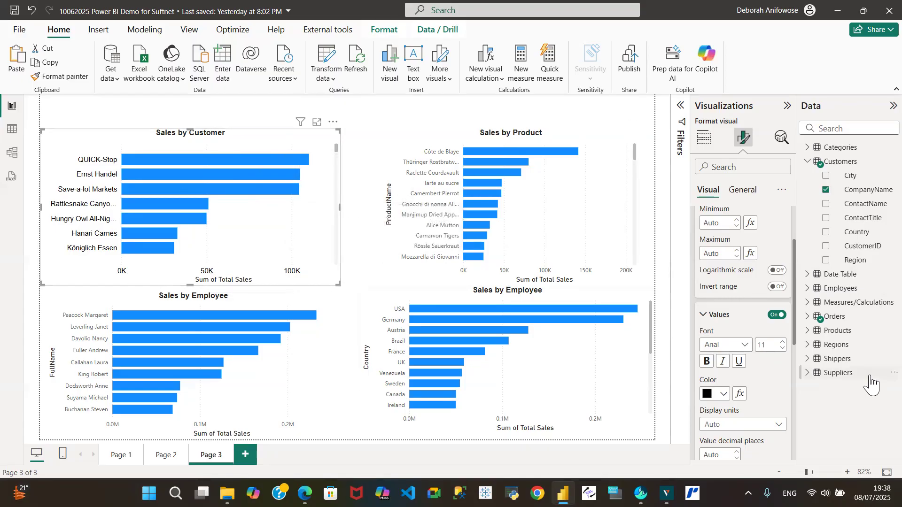
Turn off the X-axis values and the X-axis title of the Sales by Customer chart.
{"action": "left_click", "coordinate": [777, 319]}
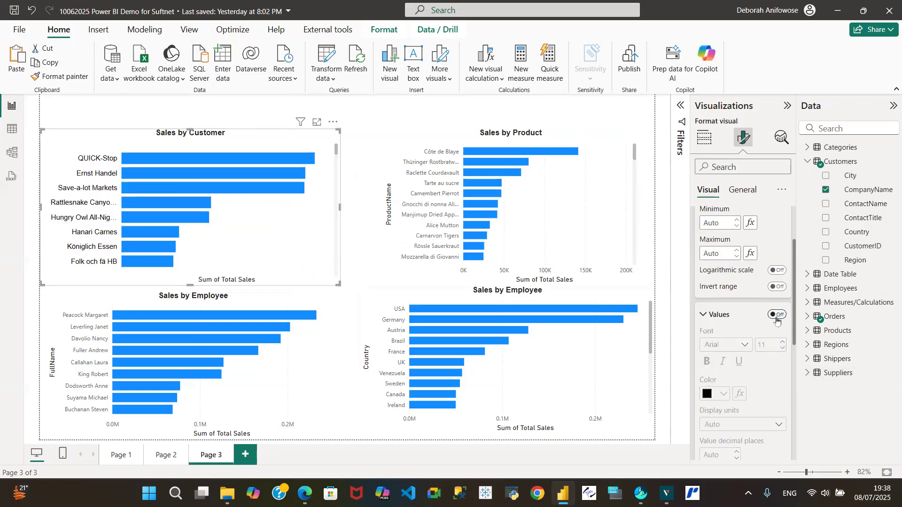
{"action": "left_click_drag", "start_coordinate": [795, 311], "coordinate": [805, 373]}
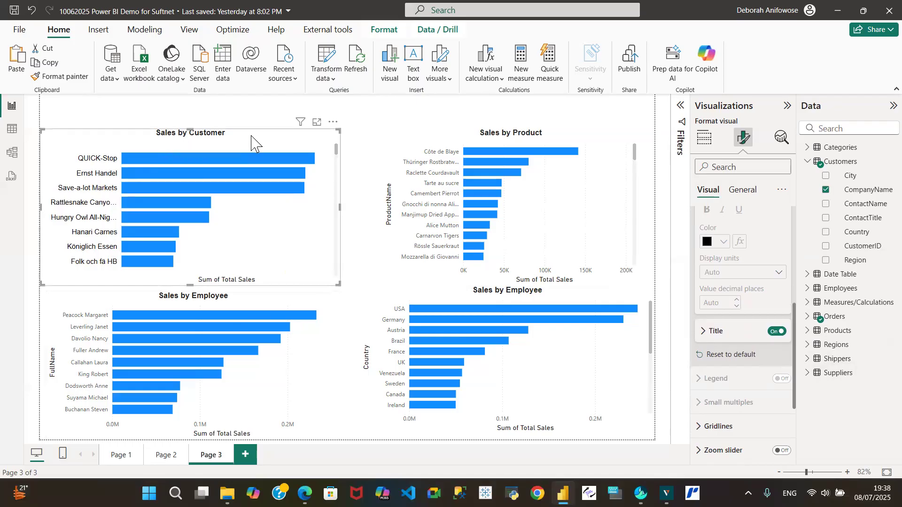
{"action": "left_click", "coordinate": [776, 339]}
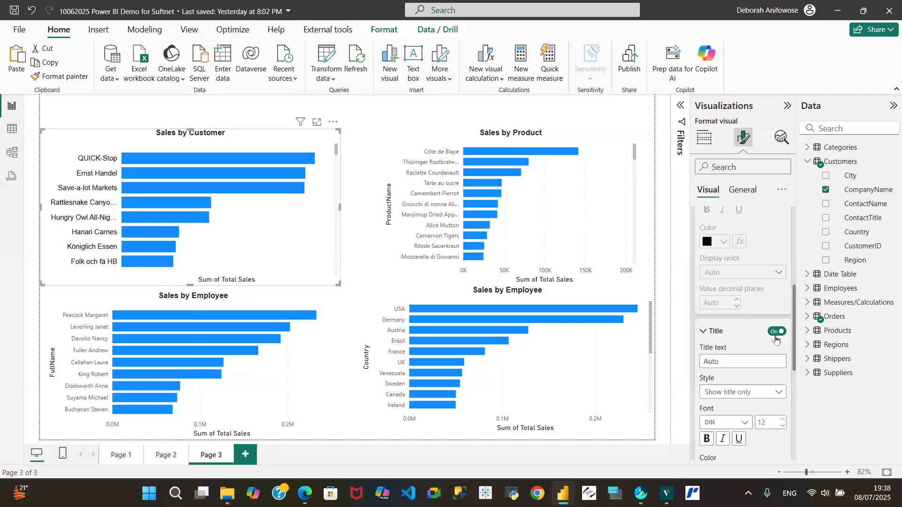
{"action": "left_click", "coordinate": [775, 332]}
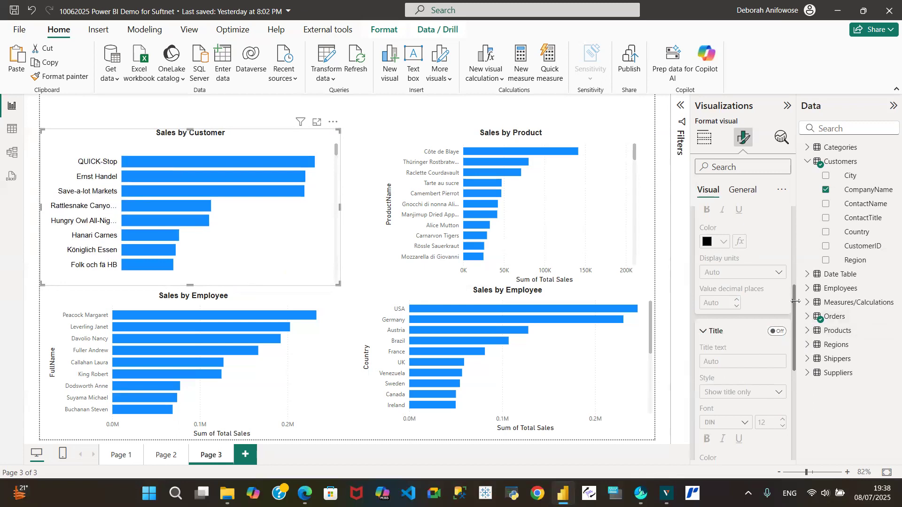
Turn on data labels for the bars of the Sales by Customer chart.
{"action": "left_click_drag", "start_coordinate": [795, 305], "coordinate": [833, 416]}
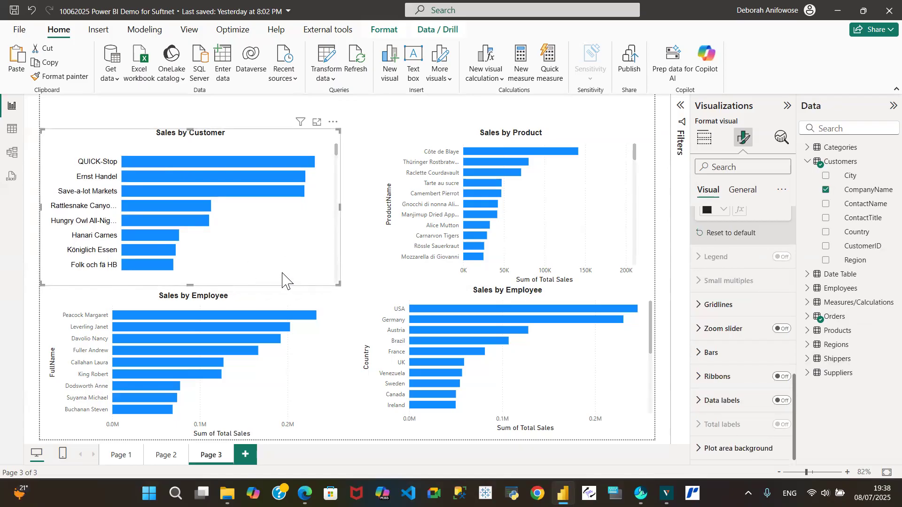
{"action": "mouse_move", "coordinate": [296, 174]}
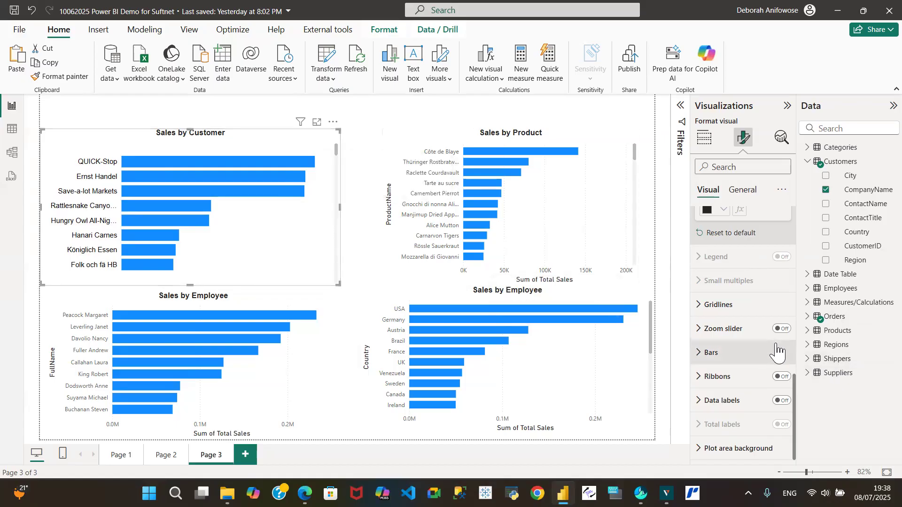
{"action": "left_click", "coordinate": [700, 306]}
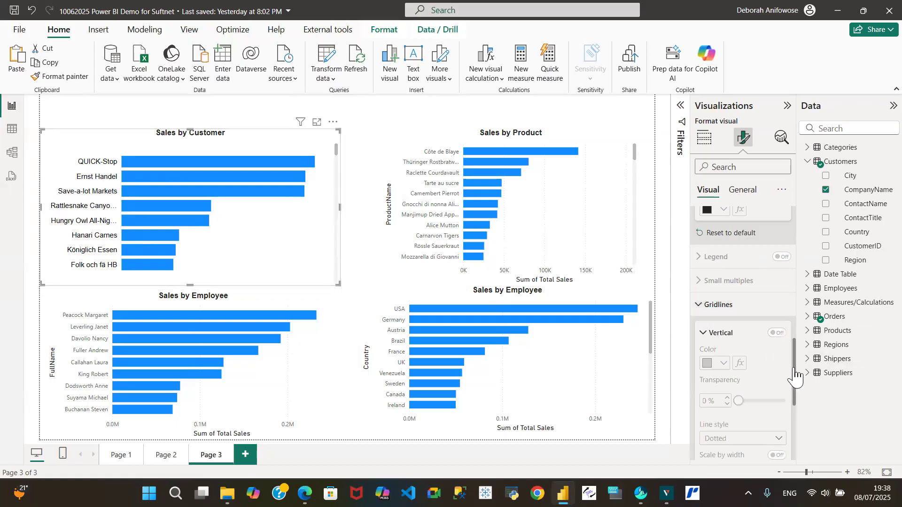
{"action": "left_click_drag", "start_coordinate": [794, 375], "coordinate": [810, 432]}
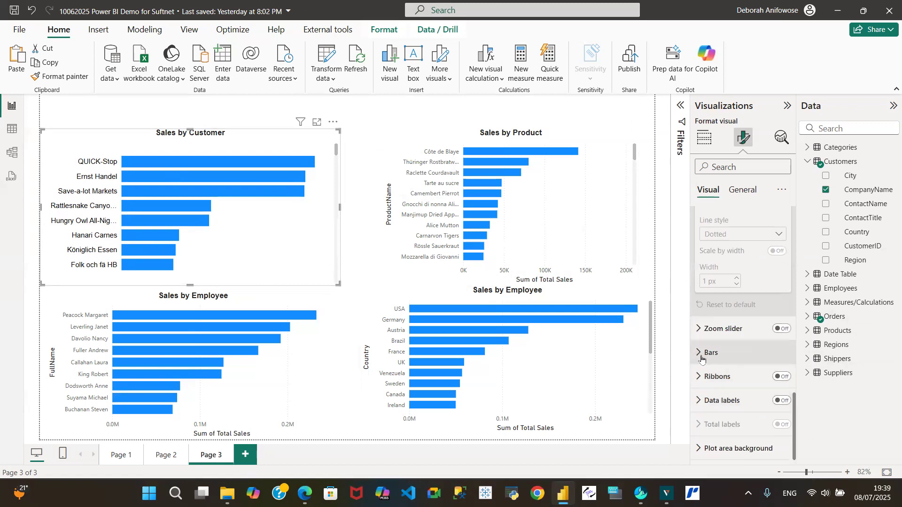
{"action": "left_click", "coordinate": [783, 402]}
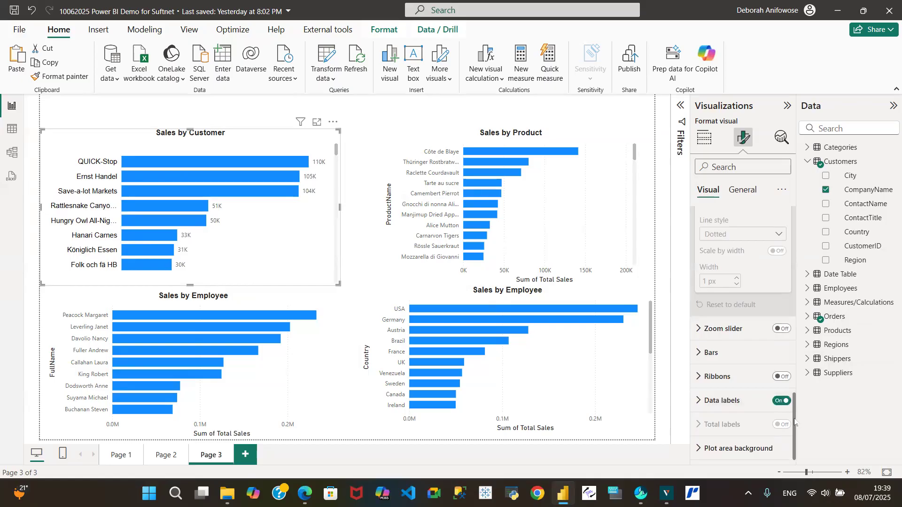
Set the data label position of the Sales by Customer chart to Inside end.
{"action": "left_click", "coordinate": [772, 404]}
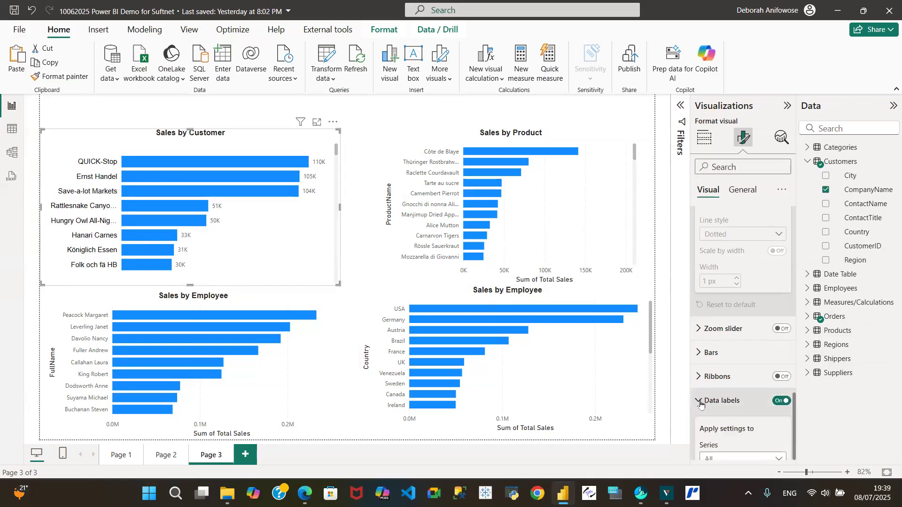
{"action": "left_click_drag", "start_coordinate": [795, 360], "coordinate": [808, 397]}
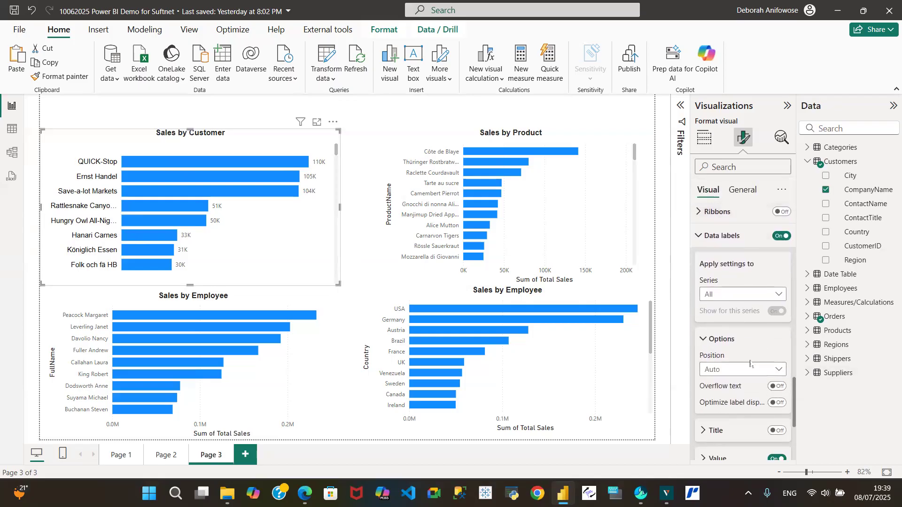
{"action": "mouse_move", "coordinate": [794, 396]}
{"action": "left_mouse_down"}
{"action": "mouse_move", "coordinate": [796, 423]}
{"action": "mouse_move", "coordinate": [797, 390]}
{"action": "mouse_move", "coordinate": [800, 404]}
{"action": "left_mouse_up"}
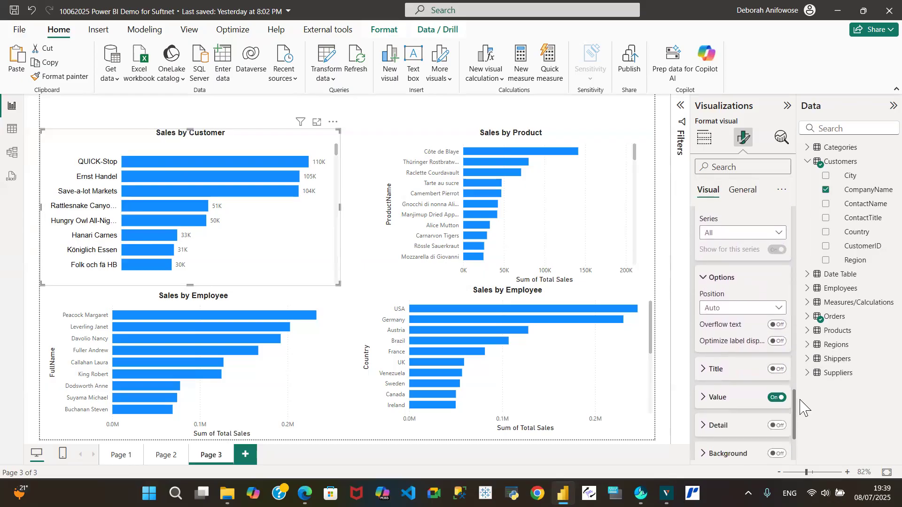
{"action": "left_click", "coordinate": [778, 310]}
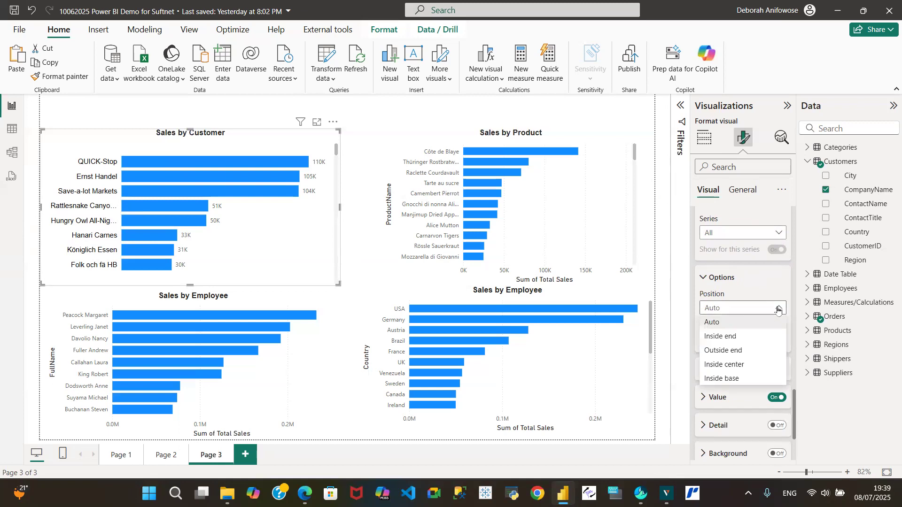
{"action": "left_click", "coordinate": [728, 336]}
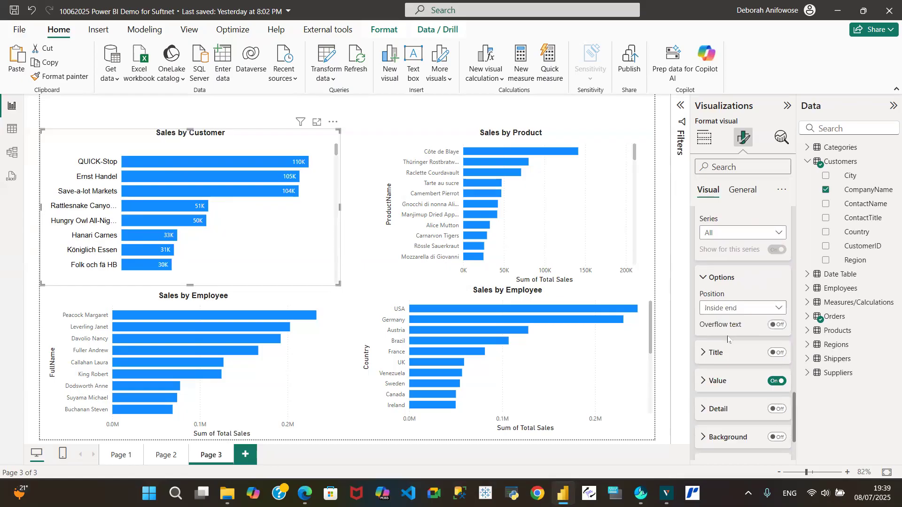
Try the Outside end, Inside center and Inside base data label positions on the Sales by Customer chart, returning to Inside end.
{"action": "left_click", "coordinate": [778, 308]}
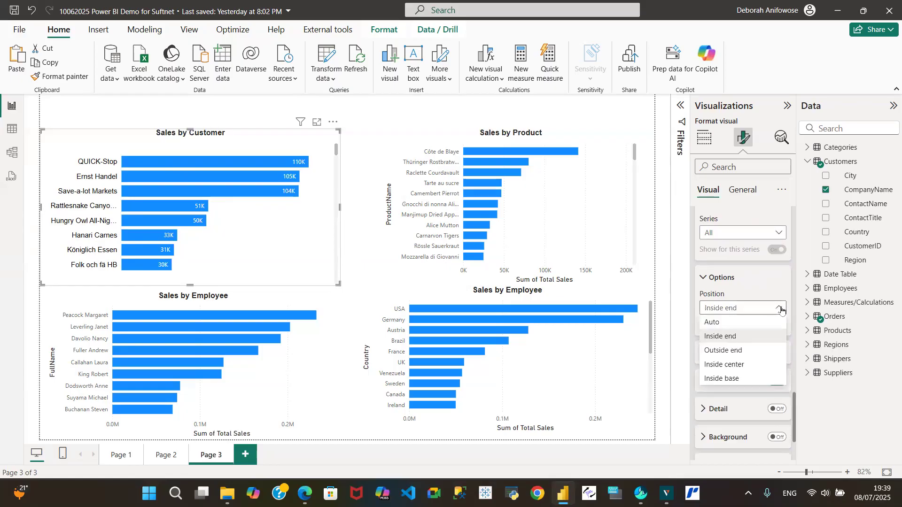
{"action": "left_click", "coordinate": [736, 351]}
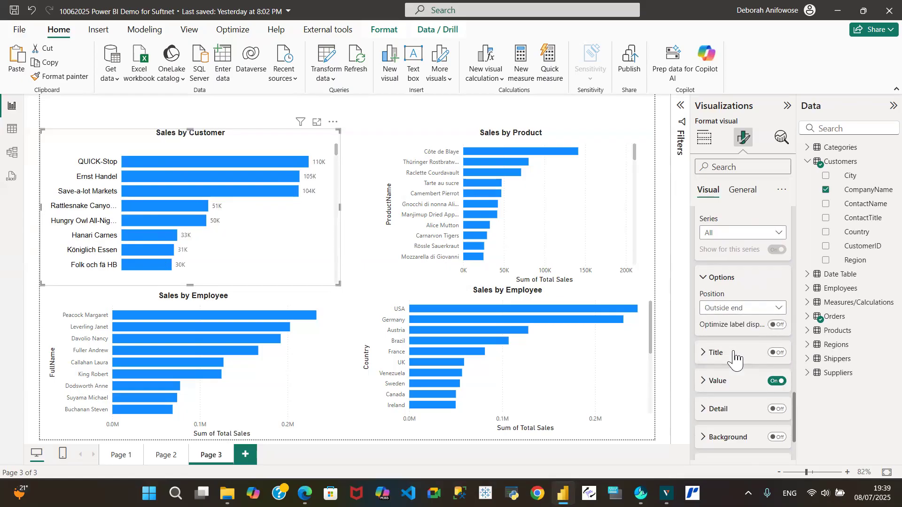
{"action": "left_click", "coordinate": [761, 309]}
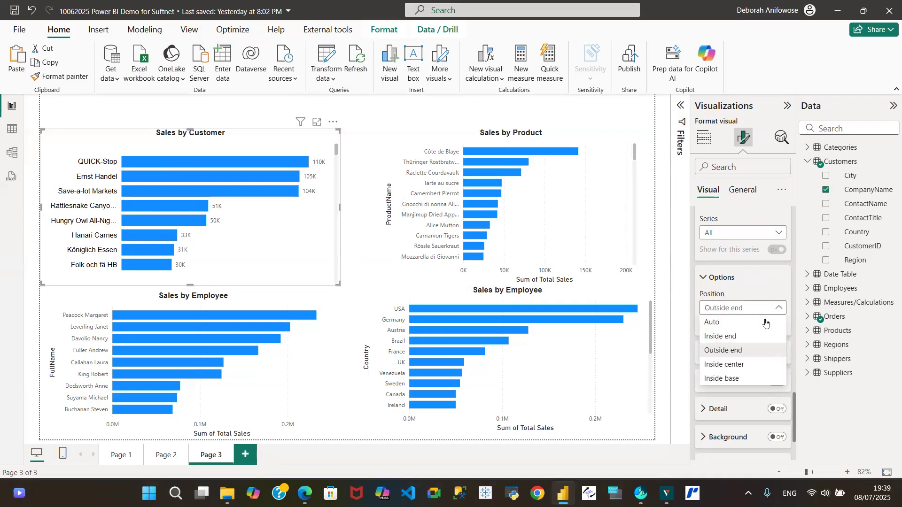
{"action": "left_click", "coordinate": [734, 365]}
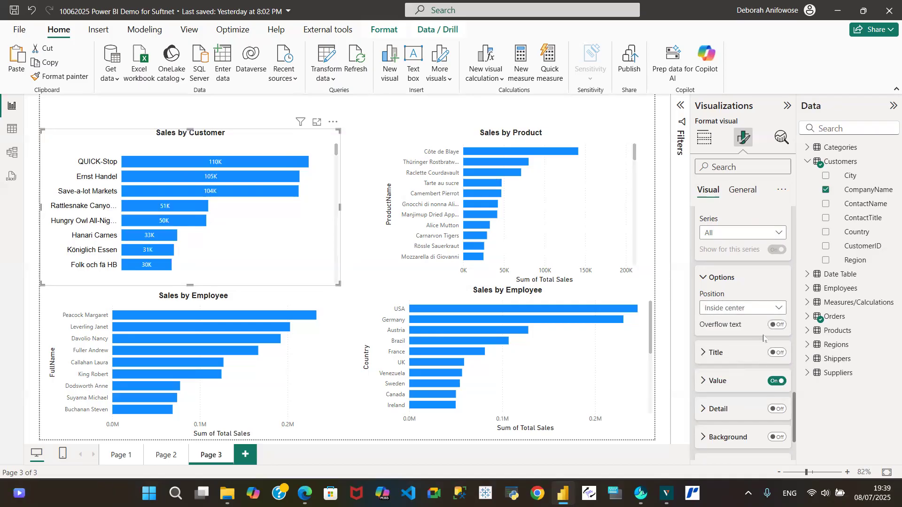
{"action": "left_click", "coordinate": [775, 308]}
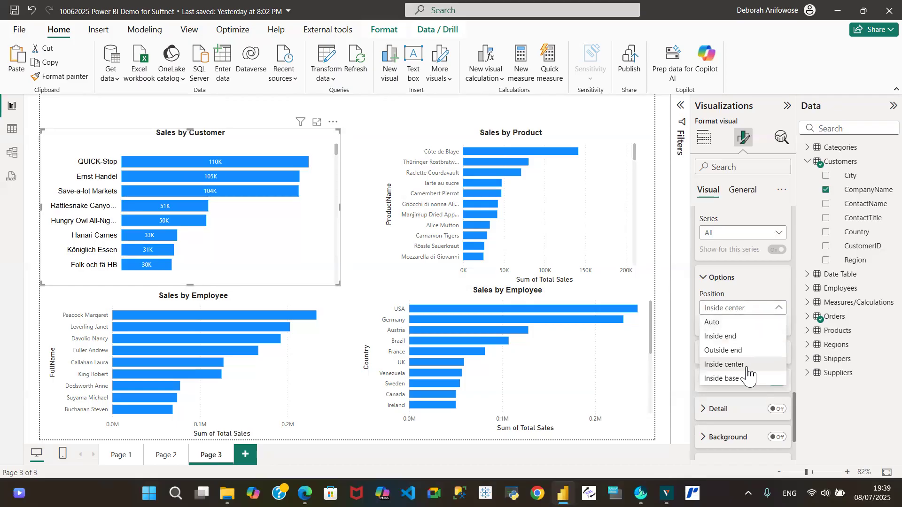
{"action": "left_click", "coordinate": [738, 379]}
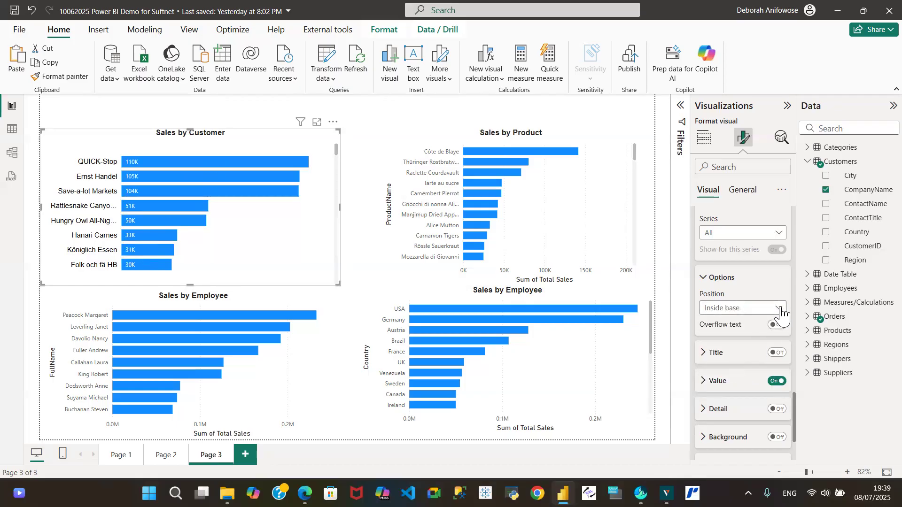
{"action": "left_click", "coordinate": [780, 308]}
{"action": "left_click", "coordinate": [736, 335]}
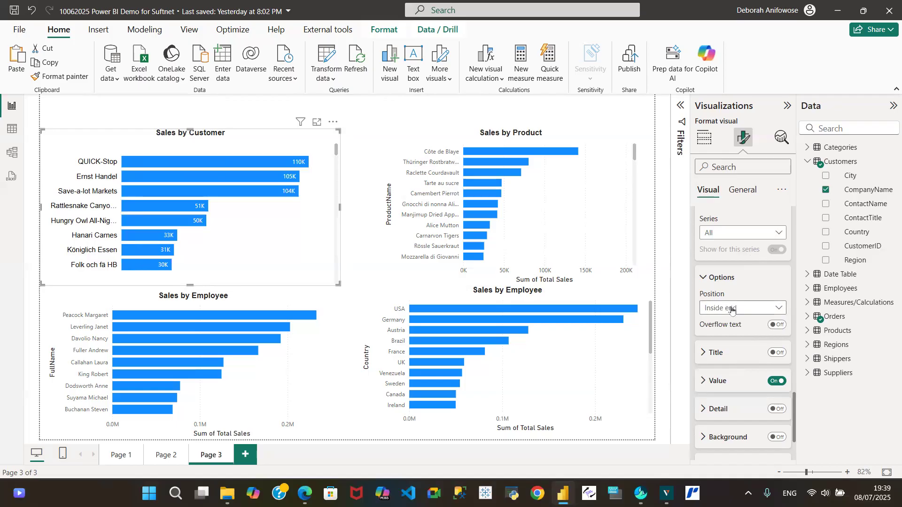
Set the display units of the Sales by Customer chart's data label values to None.
{"action": "left_click", "coordinate": [705, 381]}
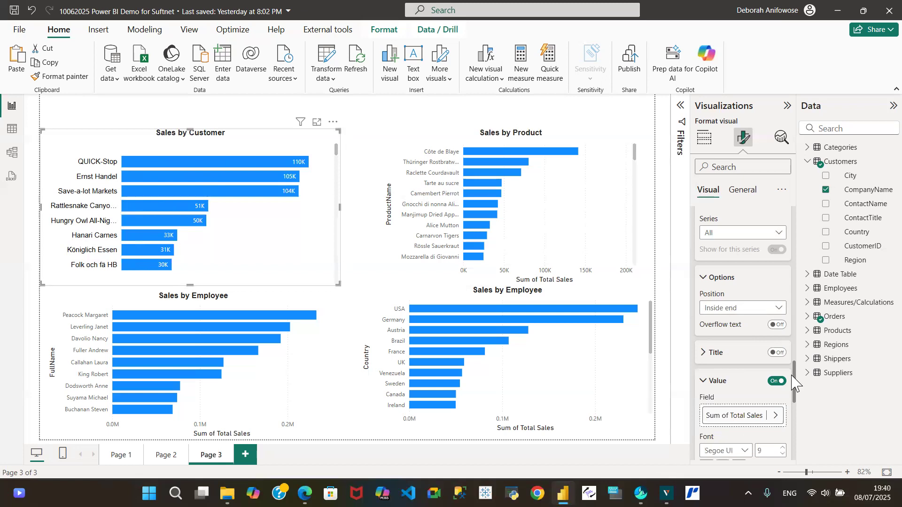
{"action": "left_click_drag", "start_coordinate": [794, 382], "coordinate": [805, 419]}
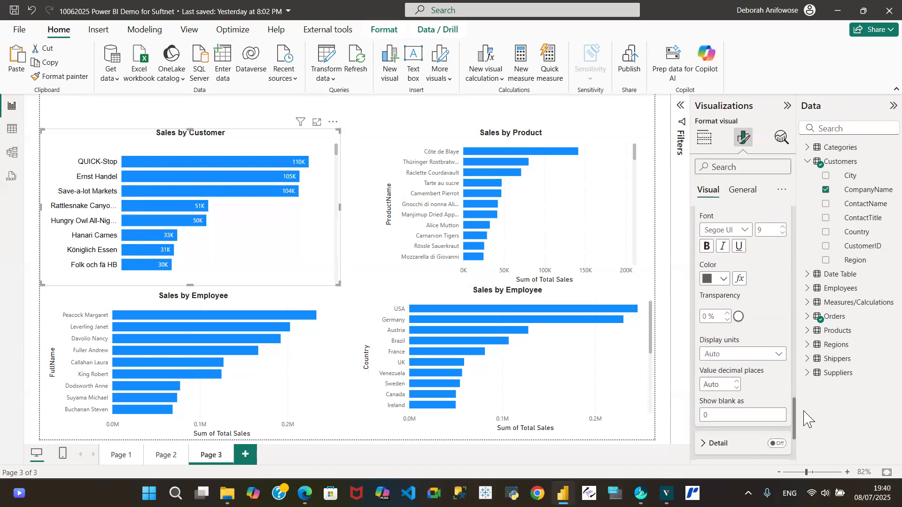
{"action": "left_click", "coordinate": [780, 360]}
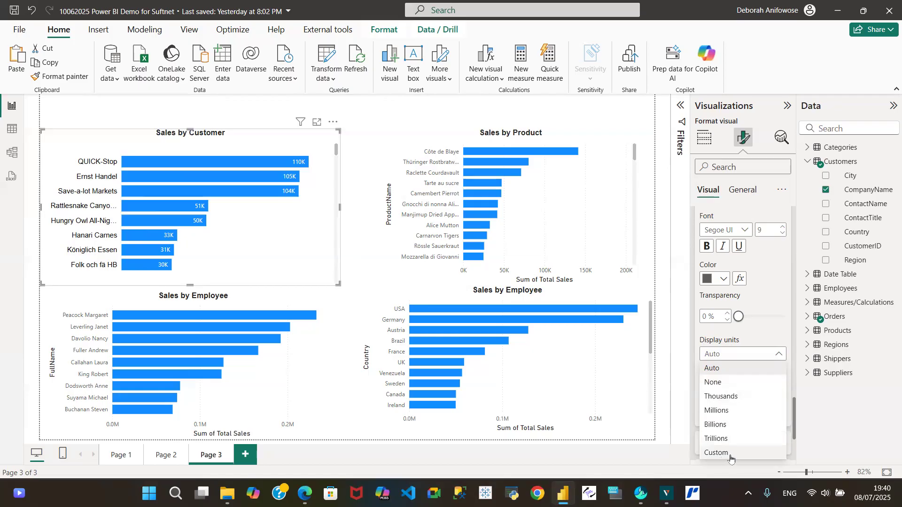
{"action": "left_click", "coordinate": [720, 383]}
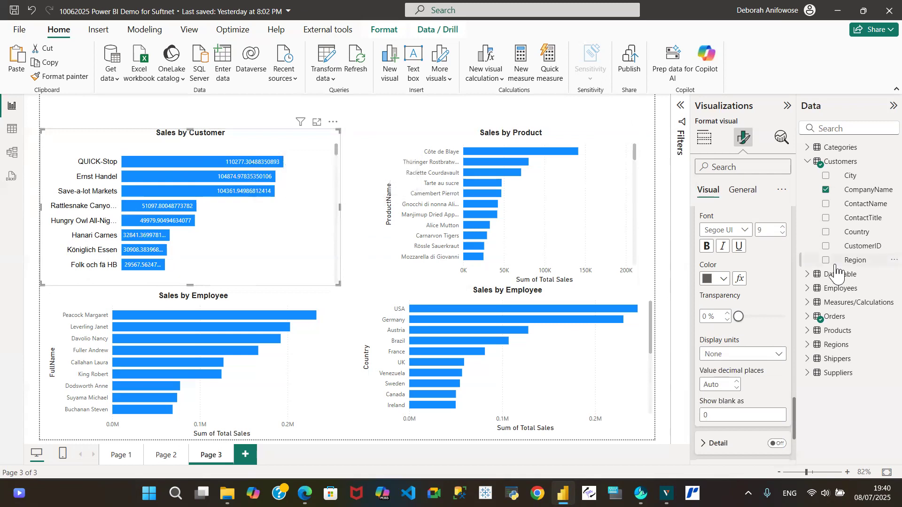
Format the Total Sales column of the Orders table with a thousands separator and 0 decimal places.
{"action": "left_click", "coordinate": [810, 319]}
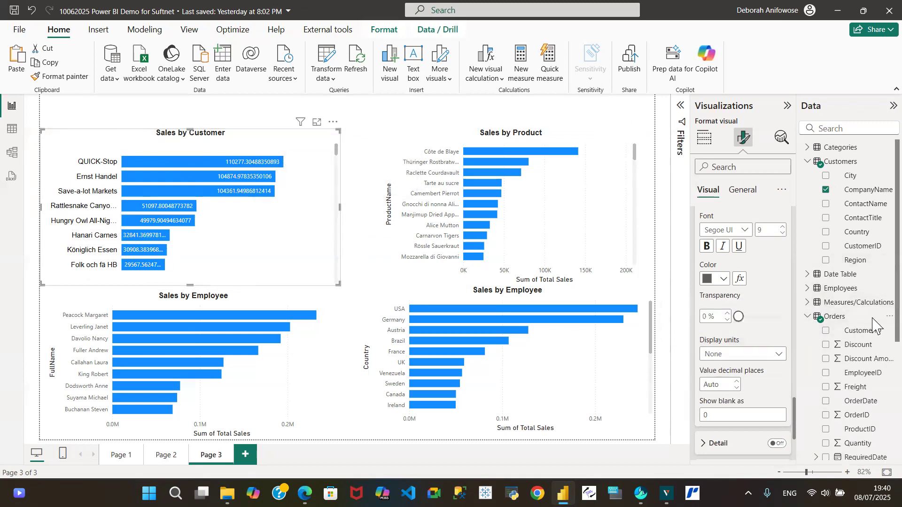
{"action": "scroll", "coordinate": [874, 362], "scroll_direction": "down", "scroll_amount": 1}
{"action": "scroll", "coordinate": [874, 362], "scroll_direction": "down", "scroll_amount": 3}
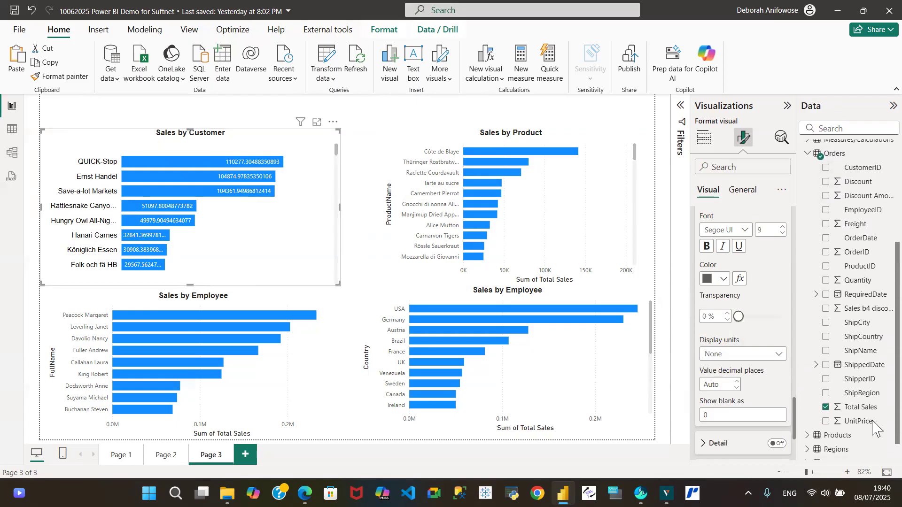
{"action": "left_click", "coordinate": [861, 407]}
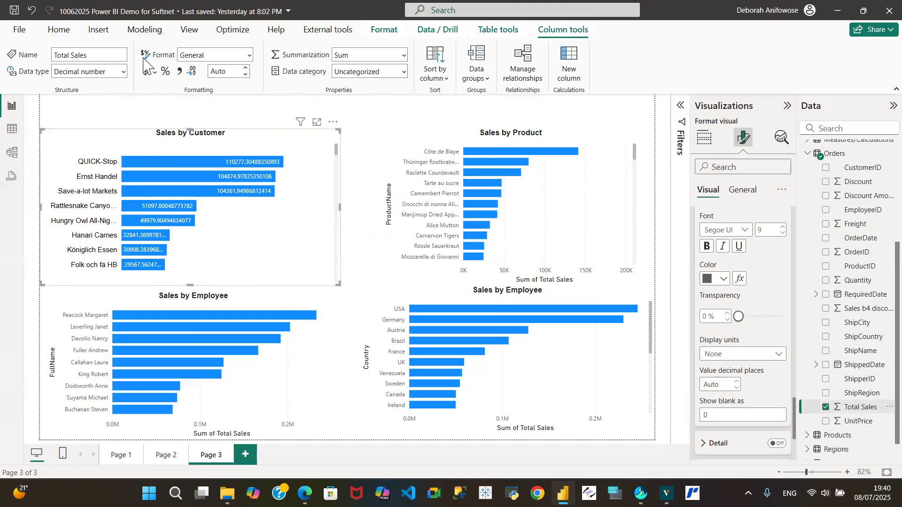
{"action": "left_click", "coordinate": [180, 74]}
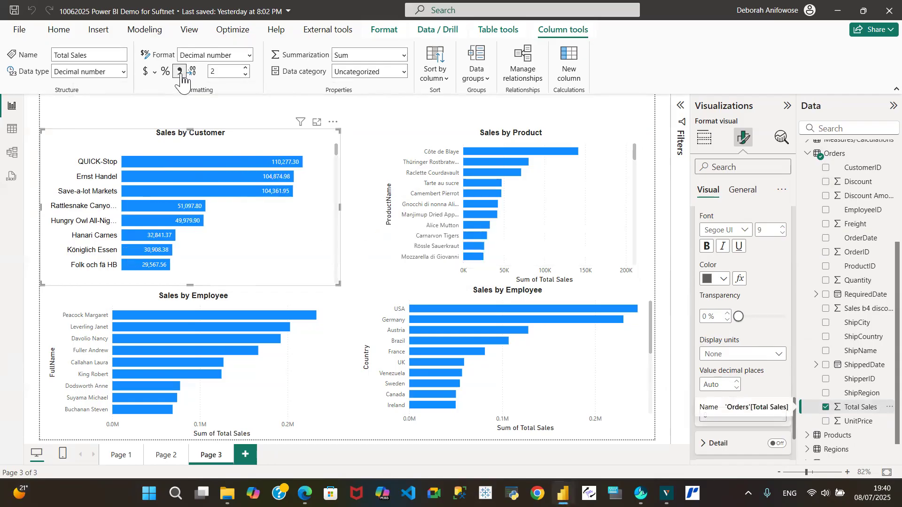
{"action": "double_click", "coordinate": [218, 73]}
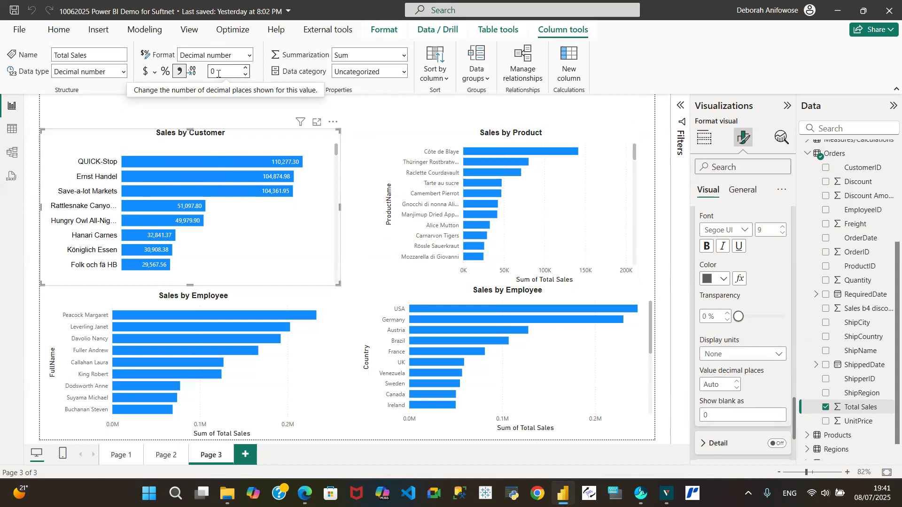
{"action": "left_click", "coordinate": [142, 86]}
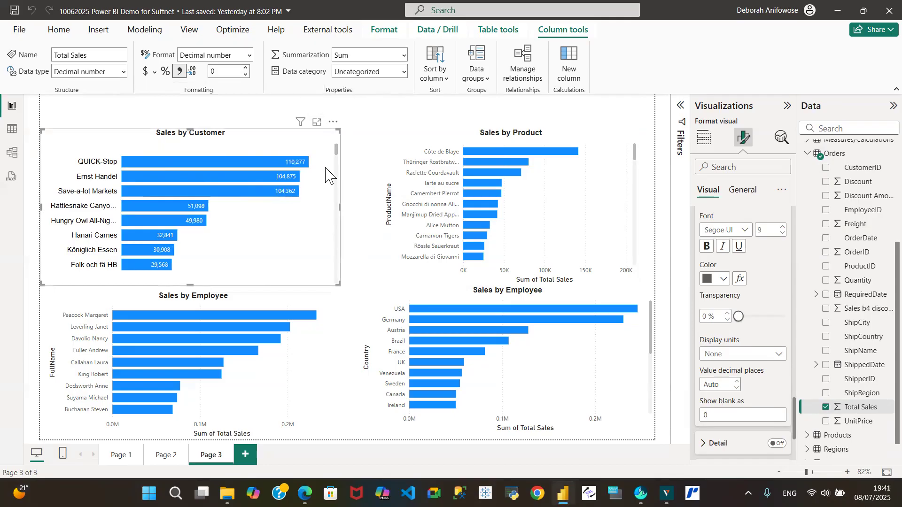
Format the data label values of the Sales by Customer chart in Arial, size 10, white.
{"action": "mouse_move", "coordinate": [314, 164]}
{"action": "left_click", "coordinate": [746, 230]}
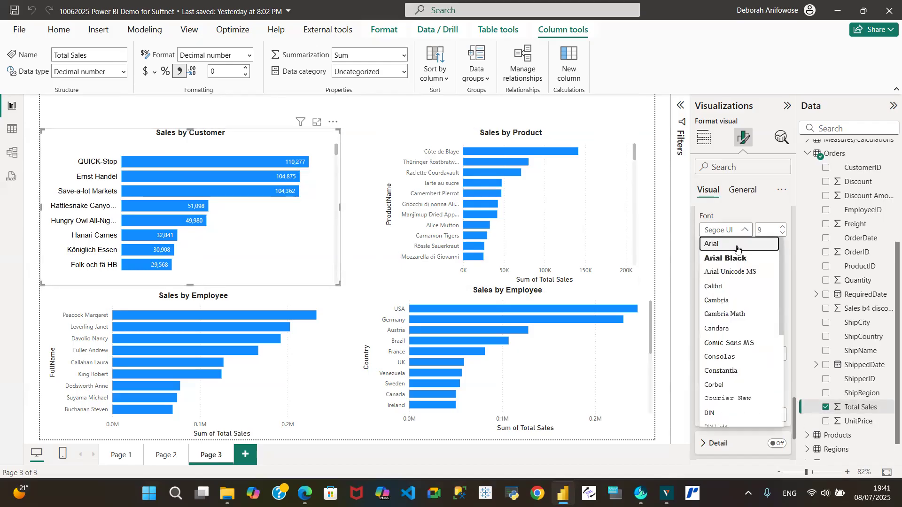
{"action": "left_click", "coordinate": [736, 244]}
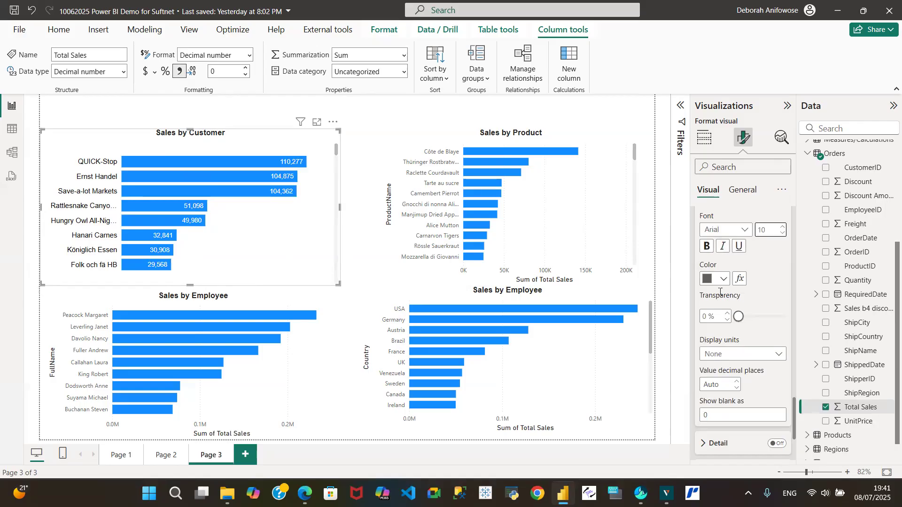
{"action": "left_click", "coordinate": [723, 280]}
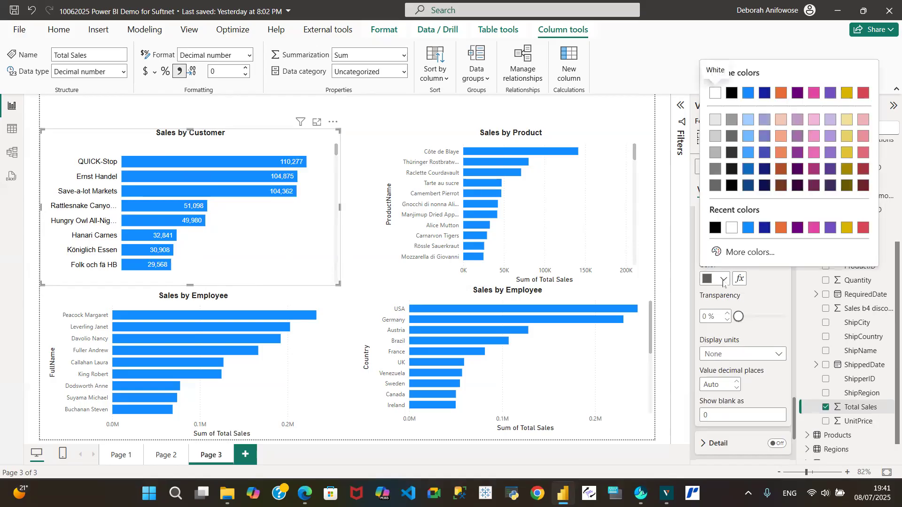
{"action": "left_click", "coordinate": [732, 229]}
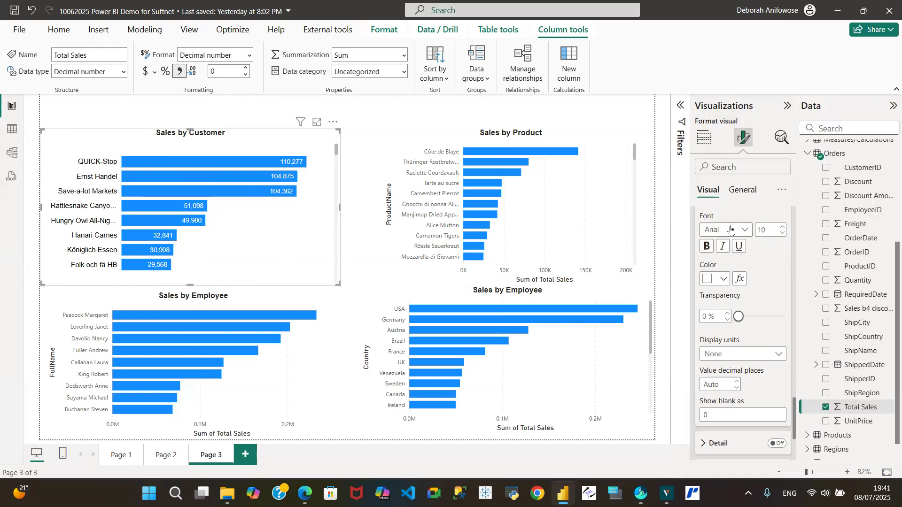
Try pink and bold text for the Sales by Customer data labels, restoring white and regular weight.
{"action": "left_click", "coordinate": [723, 280]}
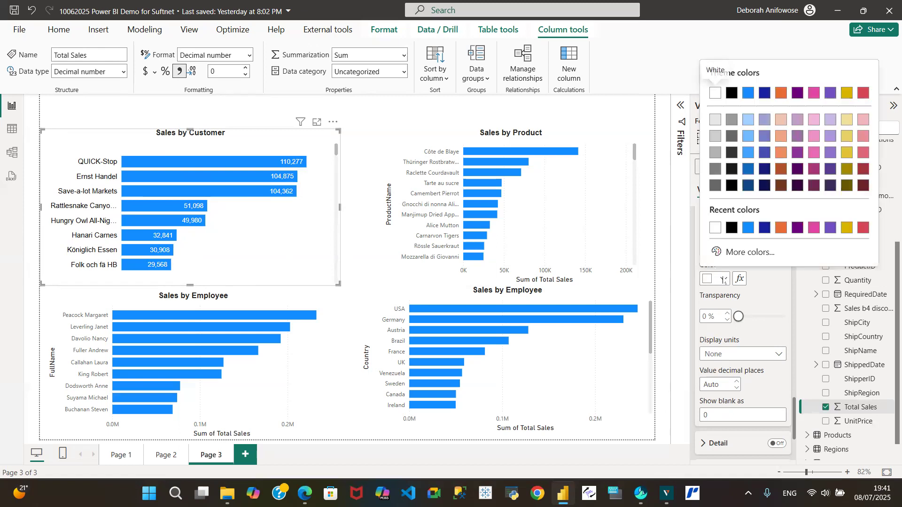
{"action": "left_click", "coordinate": [814, 228]}
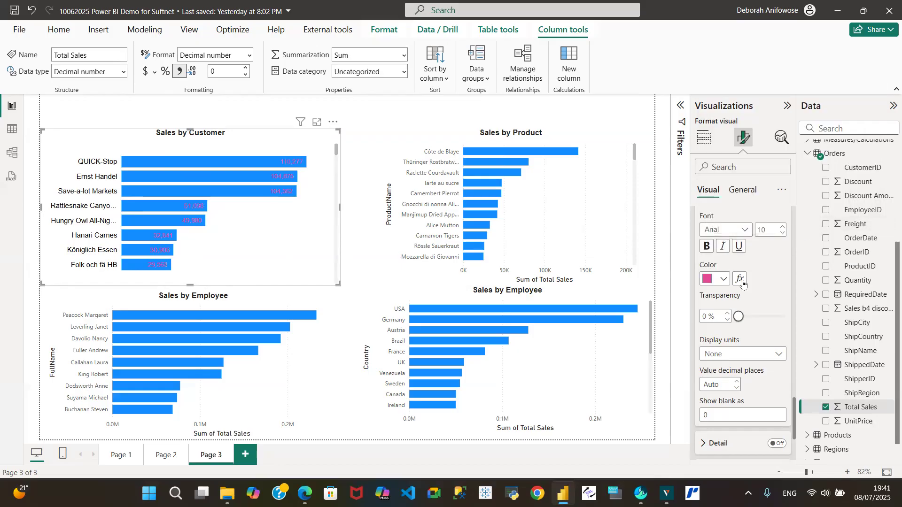
{"action": "left_click", "coordinate": [724, 280]}
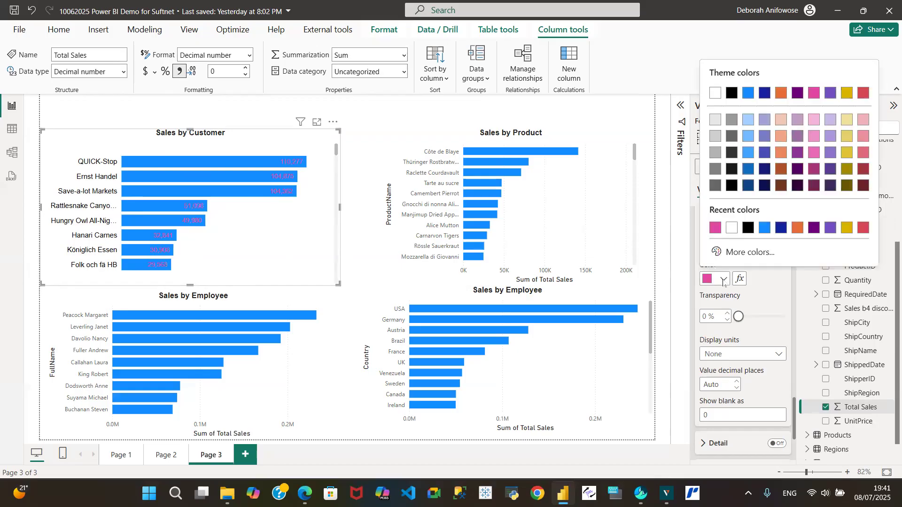
{"action": "left_click", "coordinate": [731, 229]}
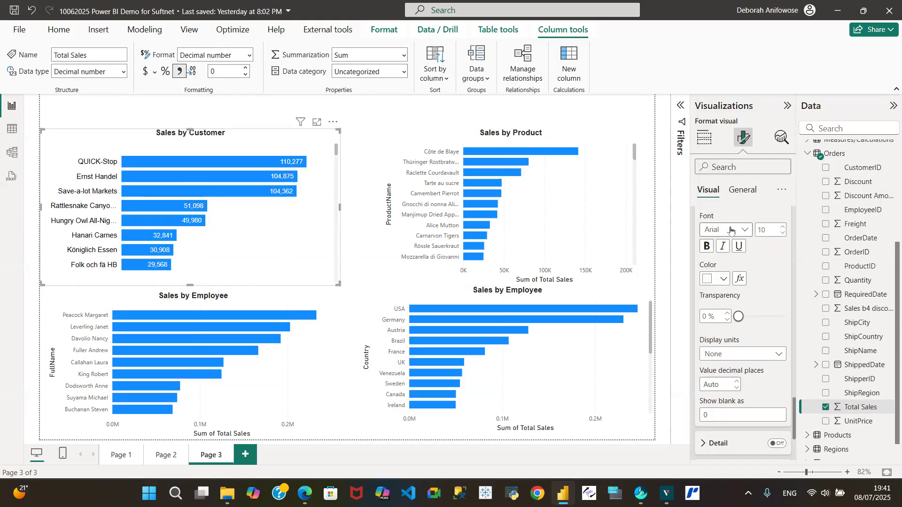
{"action": "left_click", "coordinate": [707, 247]}
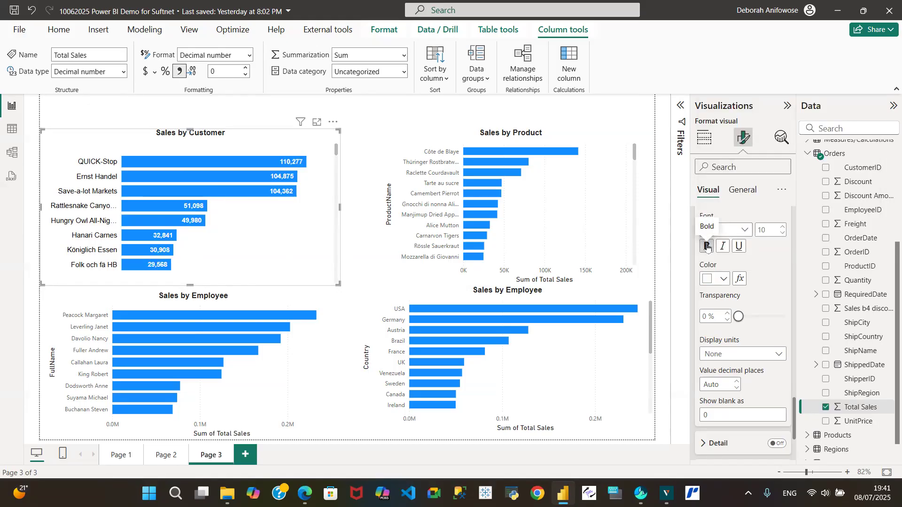
{"action": "left_click", "coordinate": [707, 246]}
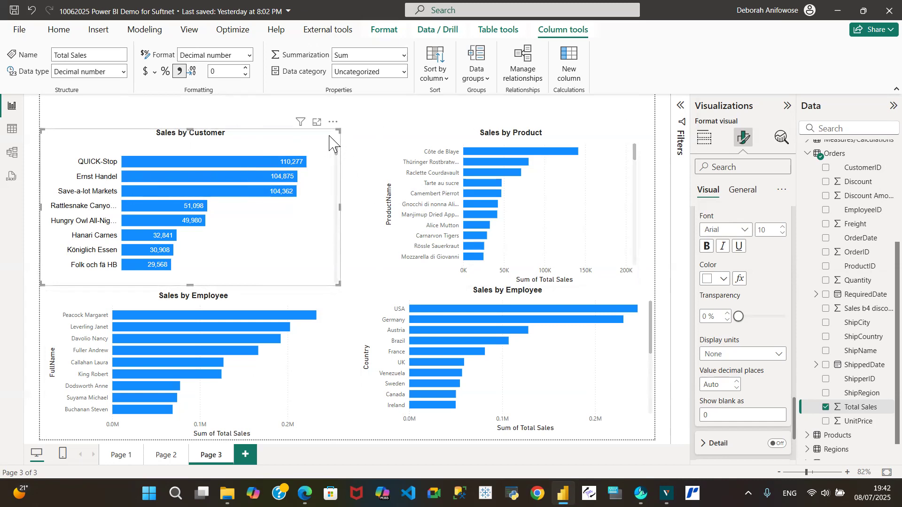
Copy the formatting of the Sales by Customer chart to the Sales by Product chart with Format painter.
{"action": "left_click", "coordinate": [58, 32]}
{"action": "left_click", "coordinate": [75, 79]}
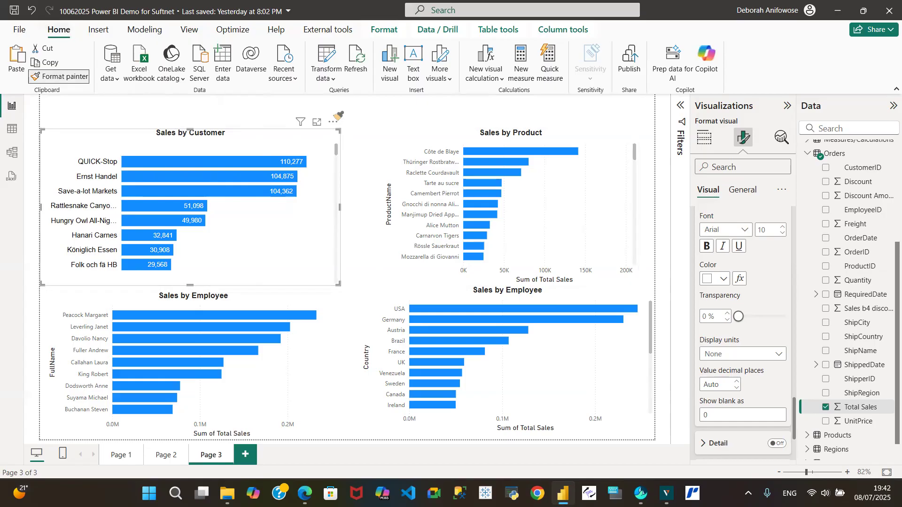
{"action": "left_click", "coordinate": [578, 171]}
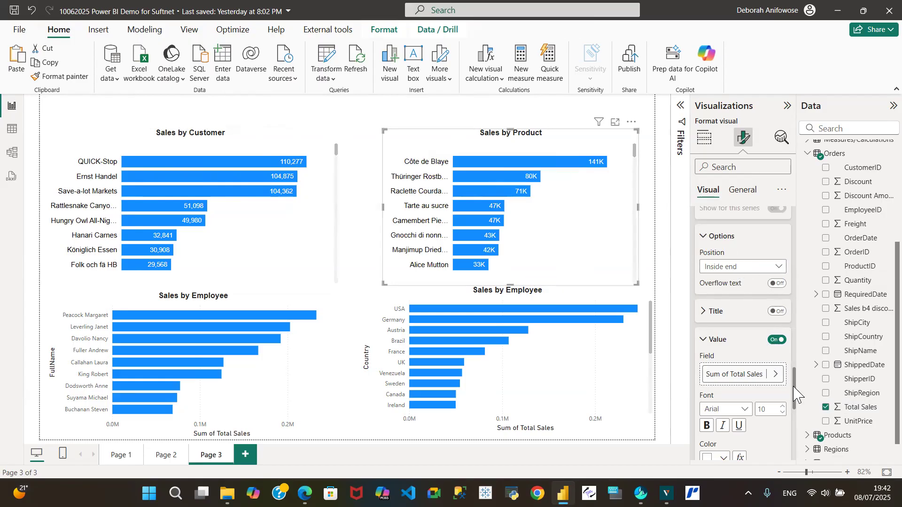
Set the display units of the Sales by Product chart's data label values to None.
{"action": "left_click_drag", "start_coordinate": [794, 395], "coordinate": [800, 417]}
{"action": "left_click", "coordinate": [778, 348]}
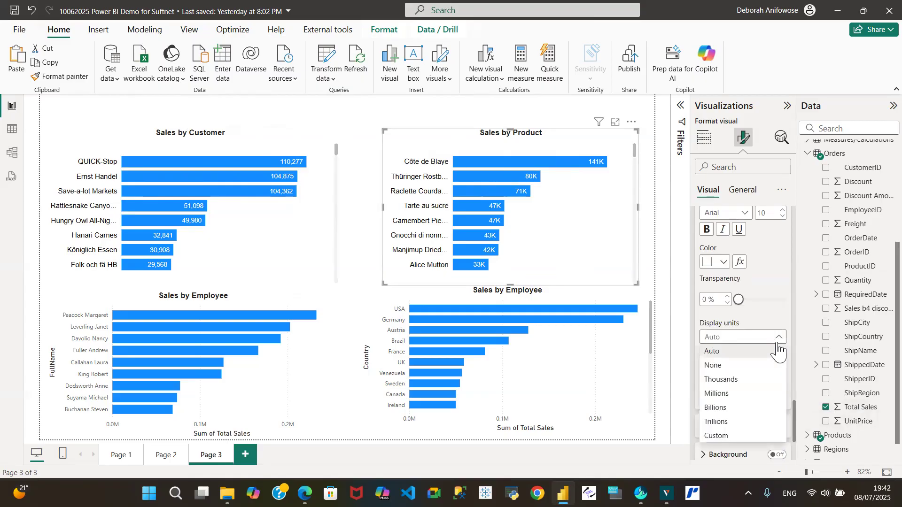
{"action": "left_click", "coordinate": [738, 367]}
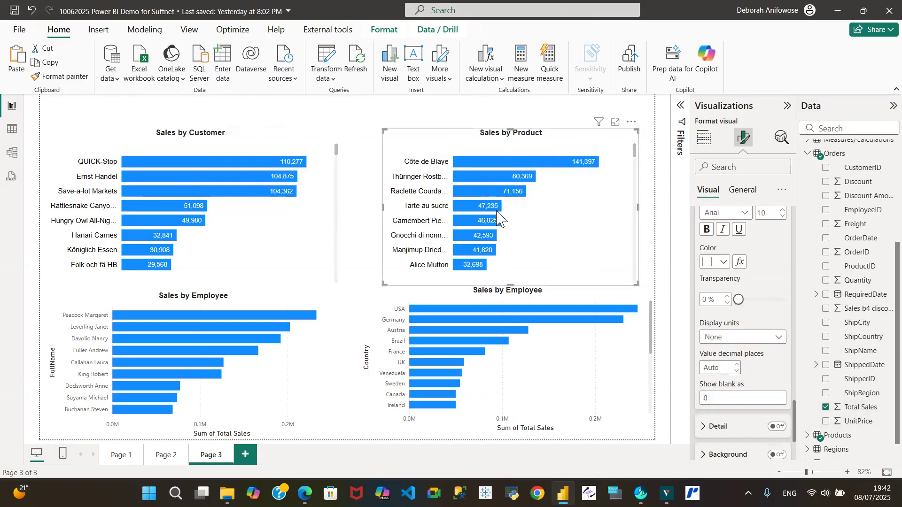
Copy the Sales by Product chart's formatting to the employee chart, then from there to the country chart, with Format painter.
{"action": "left_click", "coordinate": [74, 83]}
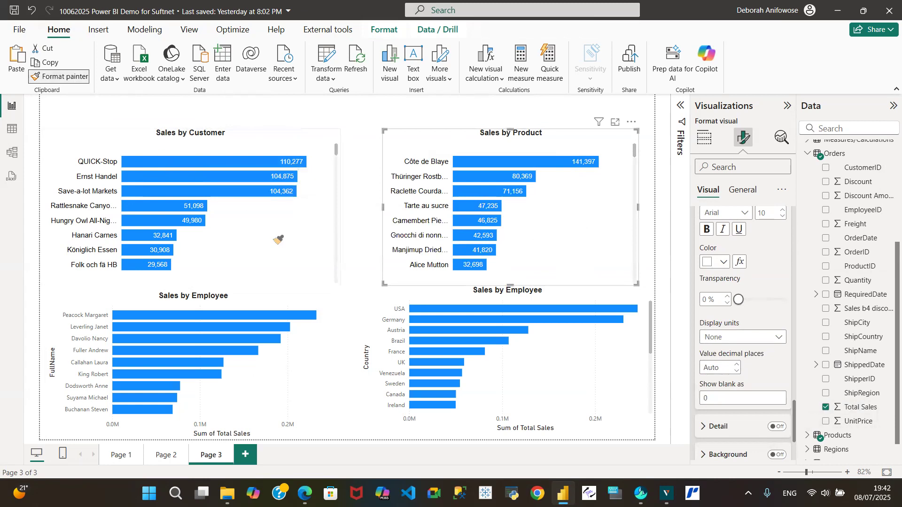
{"action": "left_click", "coordinate": [324, 334]}
{"action": "left_click", "coordinate": [71, 78]}
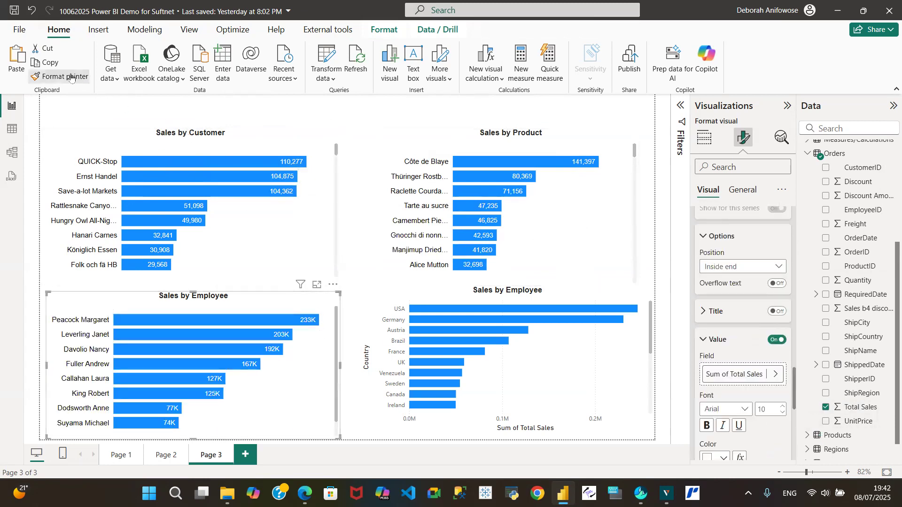
{"action": "left_click", "coordinate": [589, 331]}
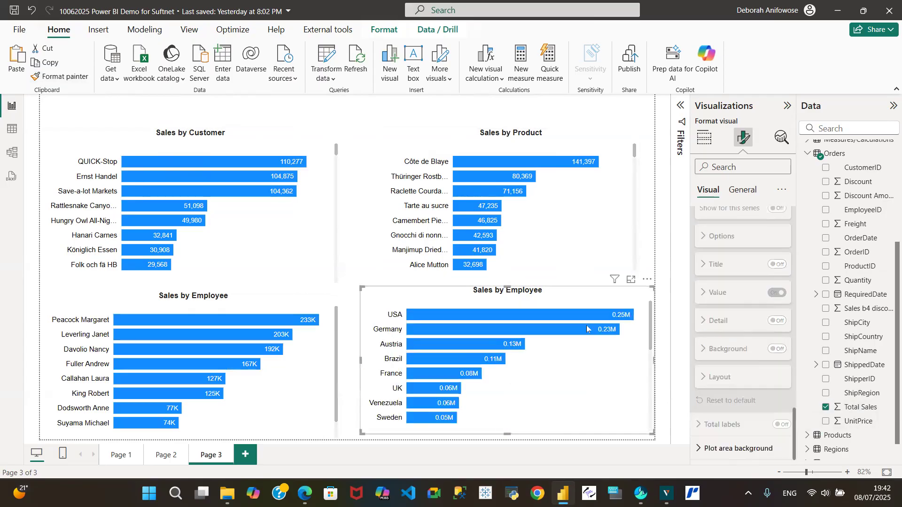
Set the display units of the employee chart's data label values to None.
{"action": "left_click", "coordinate": [319, 310]}
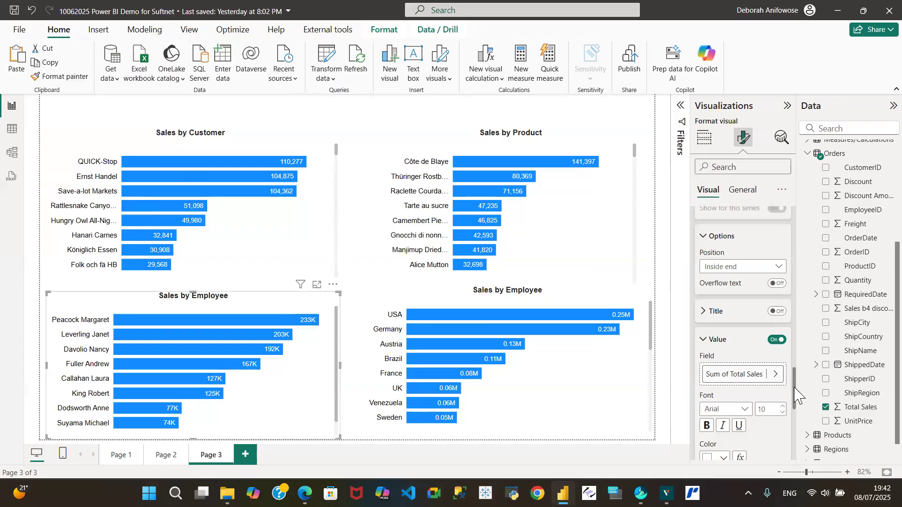
{"action": "scroll", "coordinate": [797, 395], "scroll_direction": "down", "scroll_amount": 5}
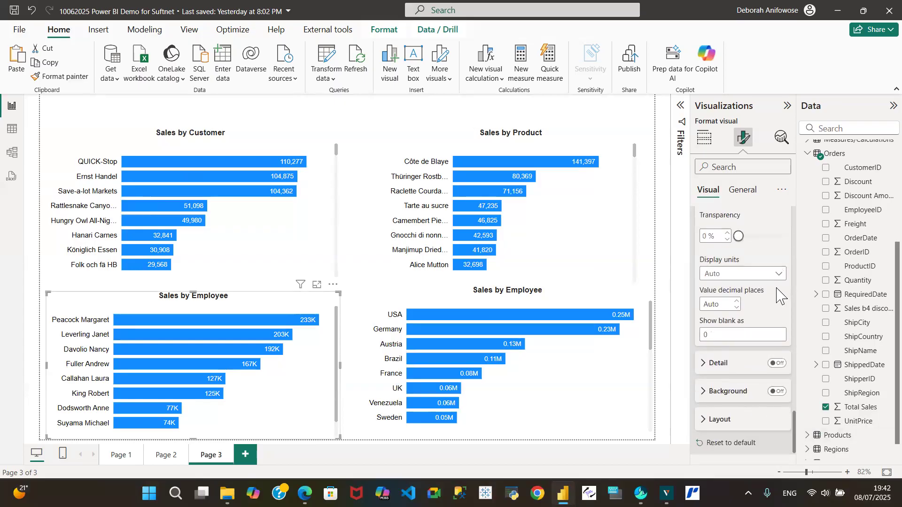
{"action": "left_click", "coordinate": [776, 282]}
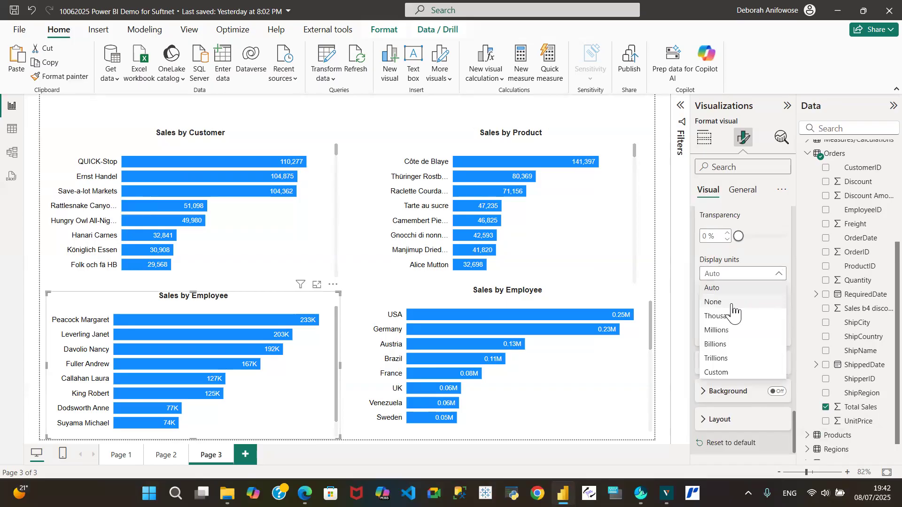
{"action": "left_click", "coordinate": [732, 304]}
Set the display units of the country chart's data label values to None and save the report.
{"action": "left_click", "coordinate": [646, 318]}
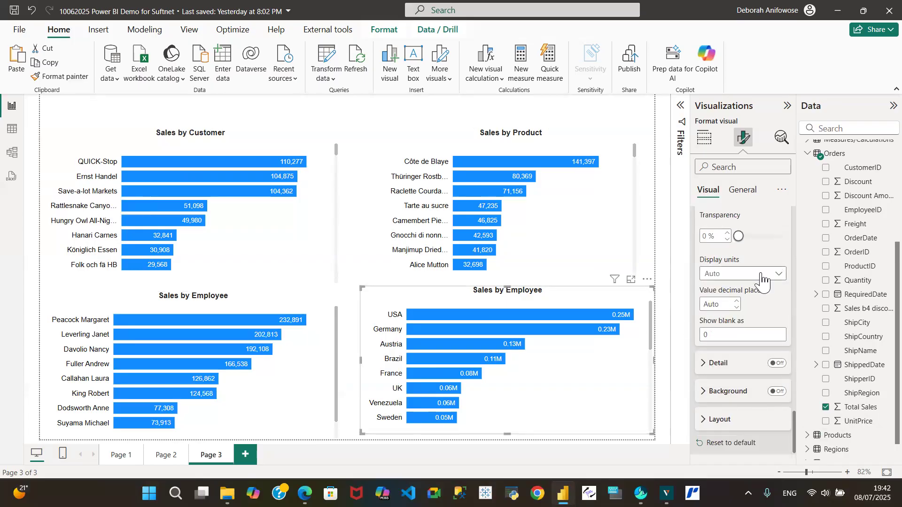
{"action": "left_click", "coordinate": [781, 275]}
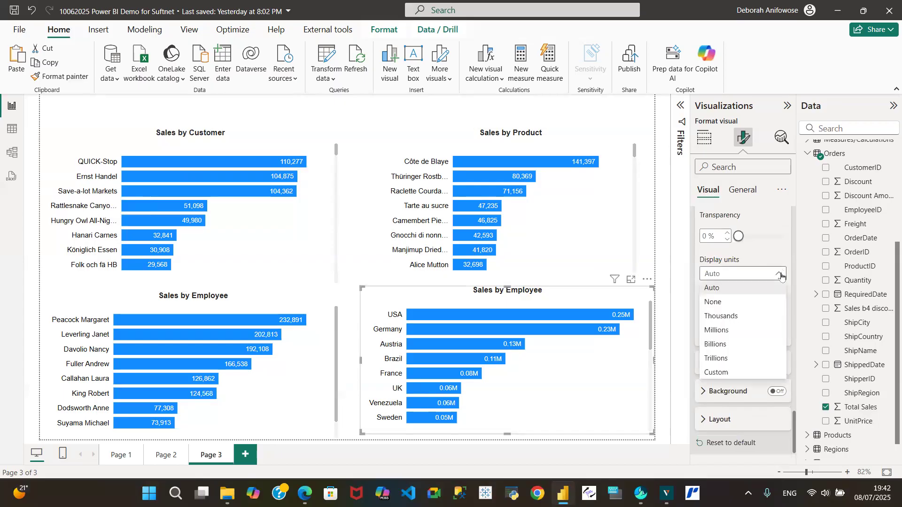
{"action": "left_click", "coordinate": [724, 304]}
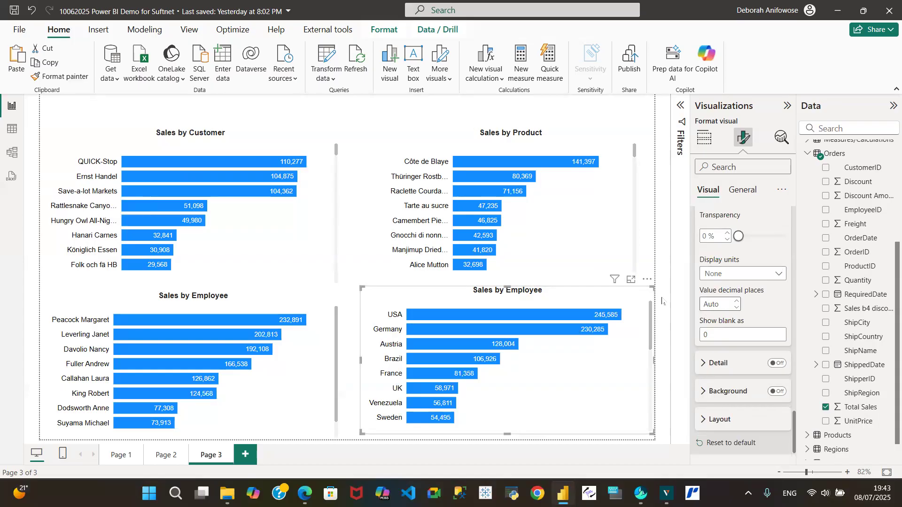
{"action": "left_click", "coordinate": [13, 10]}
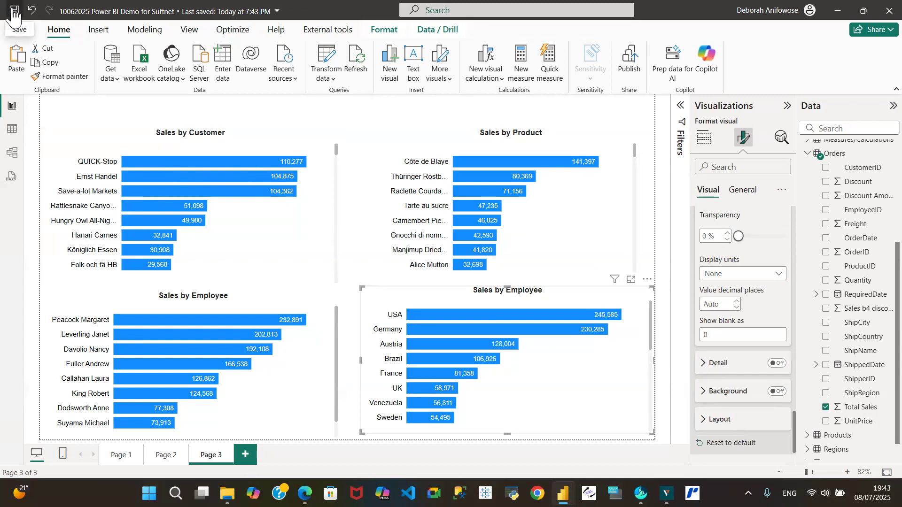
Examine the visual and general formatting options of the Sales by Customer chart for a border setting.
{"action": "left_click", "coordinate": [276, 147]}
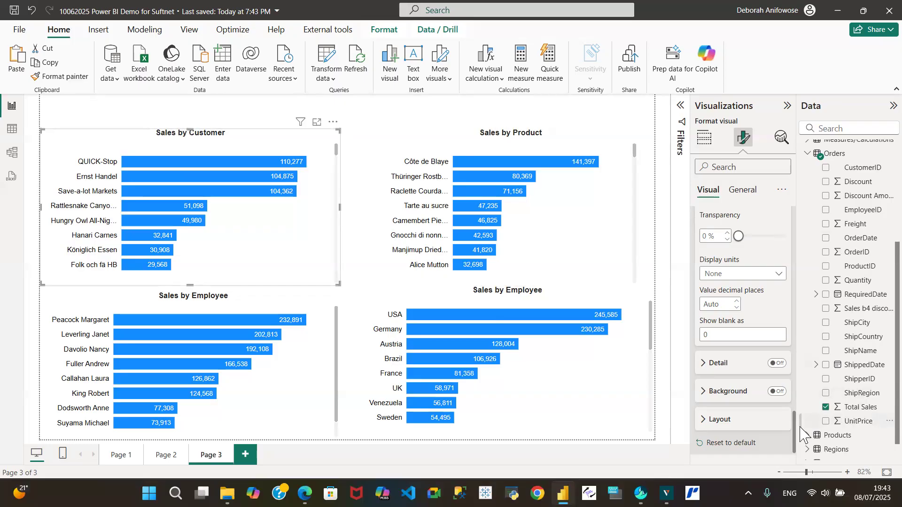
{"action": "left_click_drag", "start_coordinate": [795, 439], "coordinate": [775, 161]}
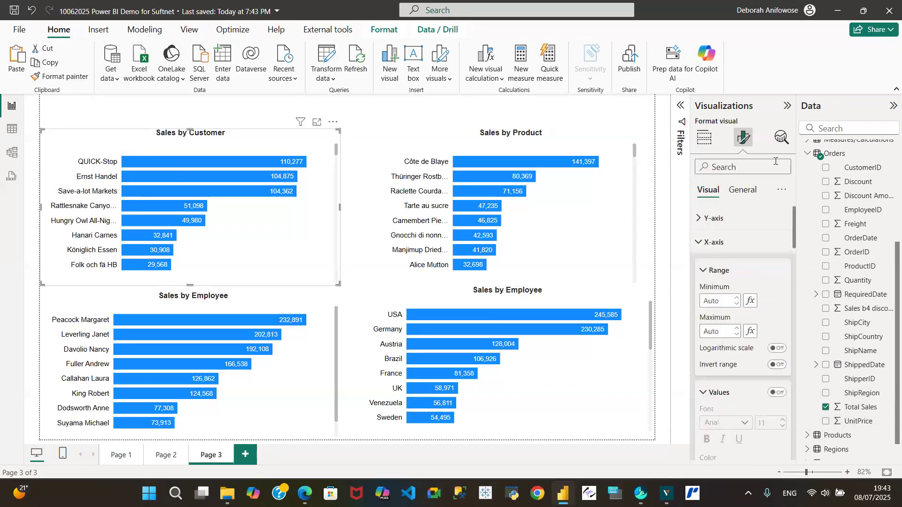
{"action": "left_click", "coordinate": [700, 243]}
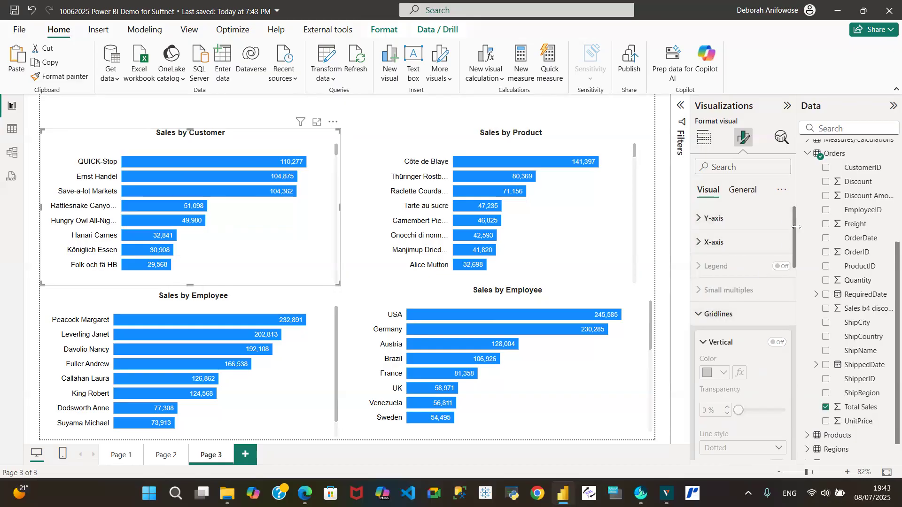
{"action": "left_click", "coordinate": [736, 191]}
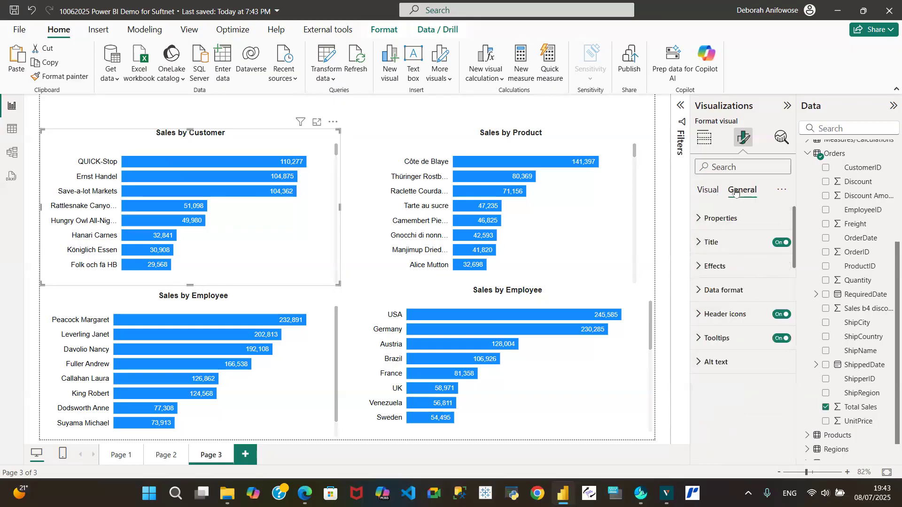
{"action": "left_click", "coordinate": [695, 220]}
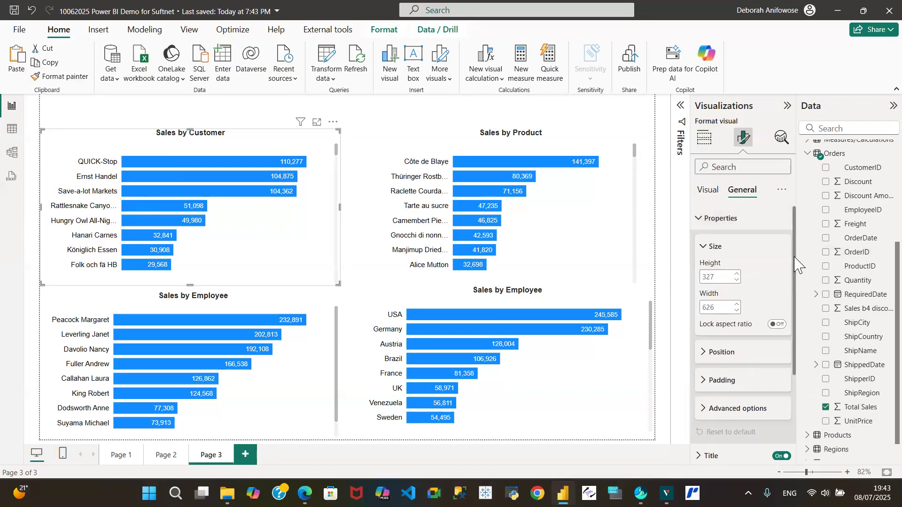
{"action": "left_click_drag", "start_coordinate": [796, 265], "coordinate": [817, 334]}
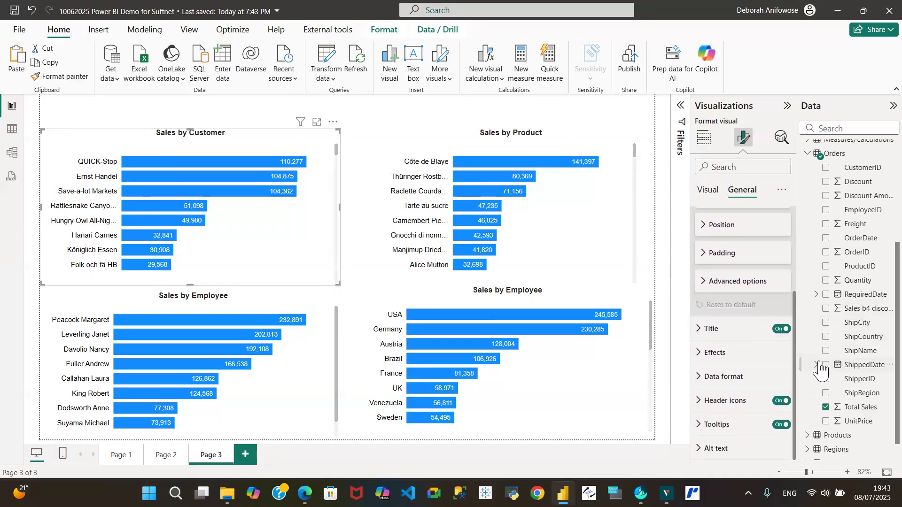
{"action": "left_click_drag", "start_coordinate": [809, 322], "coordinate": [792, 244]}
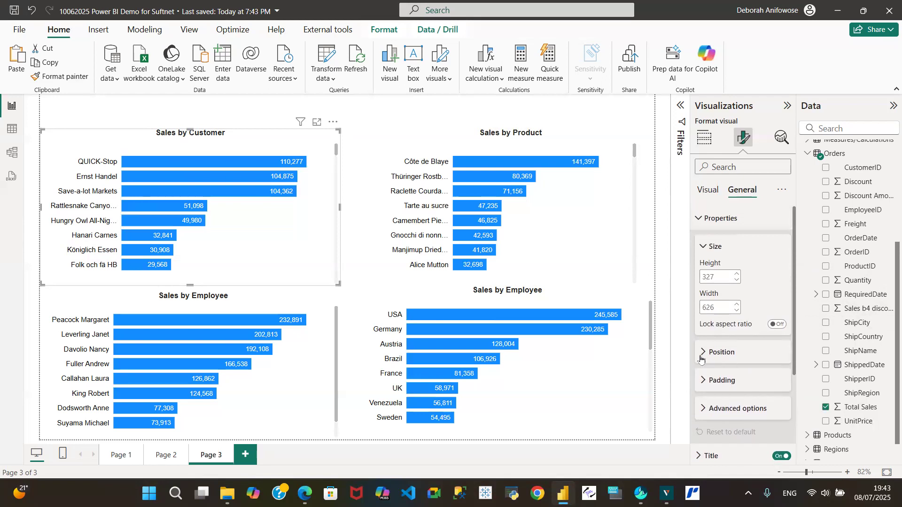
{"action": "left_click_drag", "start_coordinate": [792, 296], "coordinate": [802, 254]}
{"action": "left_click", "coordinate": [707, 191]}
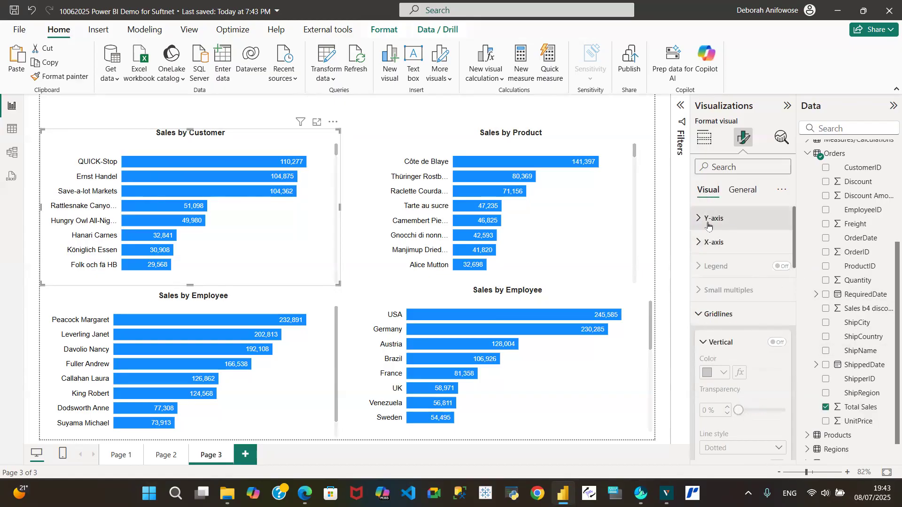
{"action": "left_click_drag", "start_coordinate": [797, 244], "coordinate": [819, 446]}
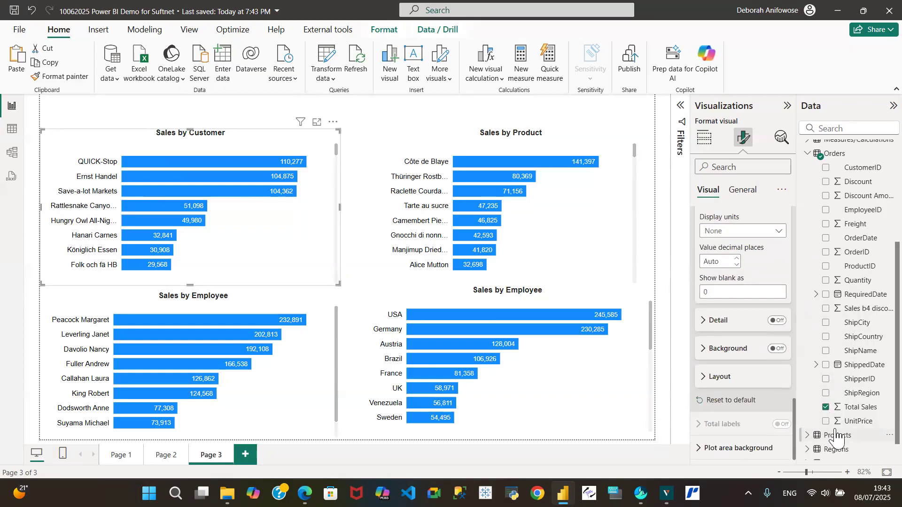
{"action": "left_click", "coordinate": [703, 381]}
{"action": "left_click_drag", "start_coordinate": [795, 425], "coordinate": [782, 212]}
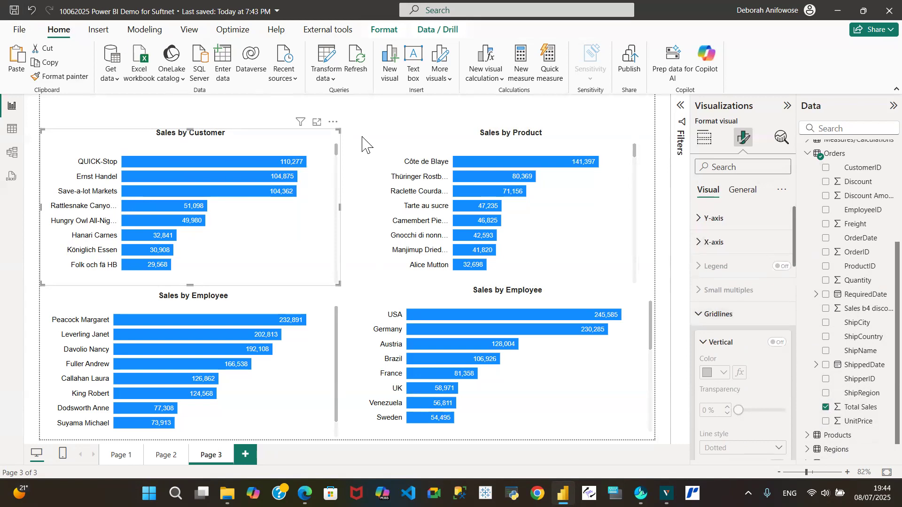
Try a visual border on the Sales by Customer chart and switch it back off.
{"action": "left_click", "coordinate": [747, 190]}
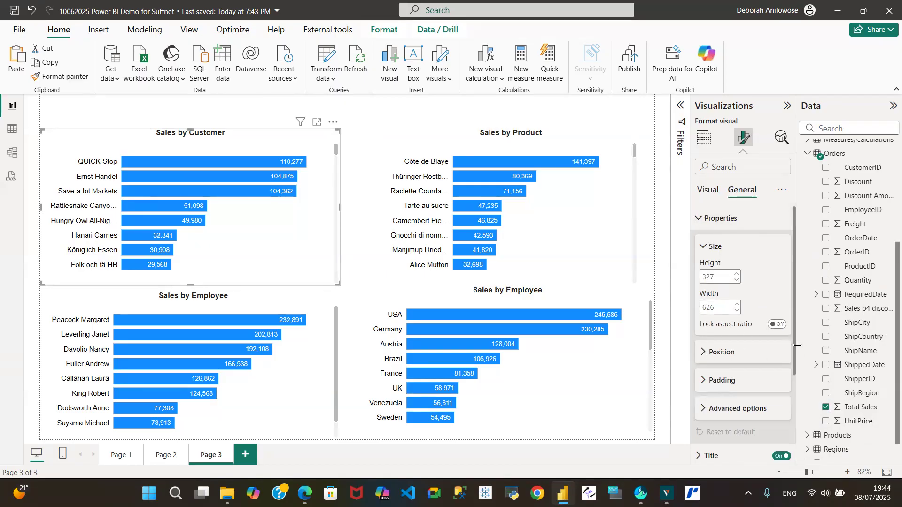
{"action": "left_click_drag", "start_coordinate": [794, 313], "coordinate": [809, 386]}
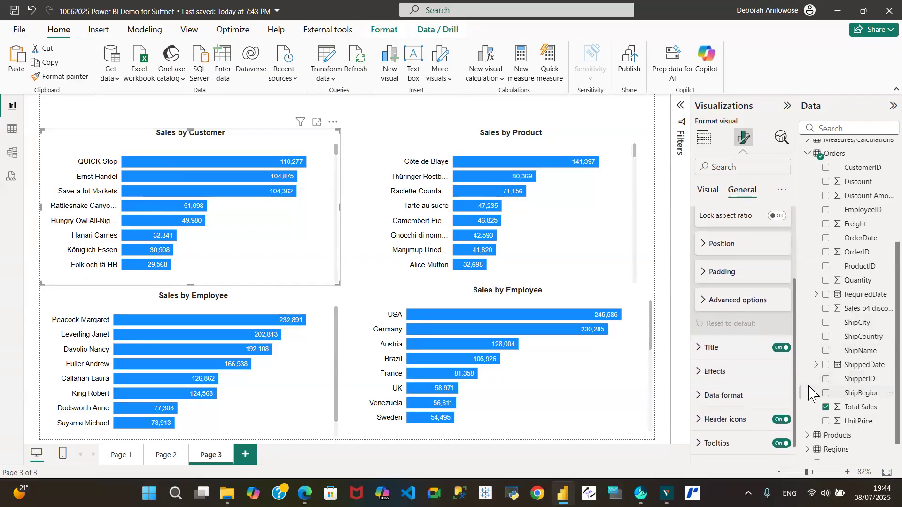
{"action": "left_click", "coordinate": [698, 371]}
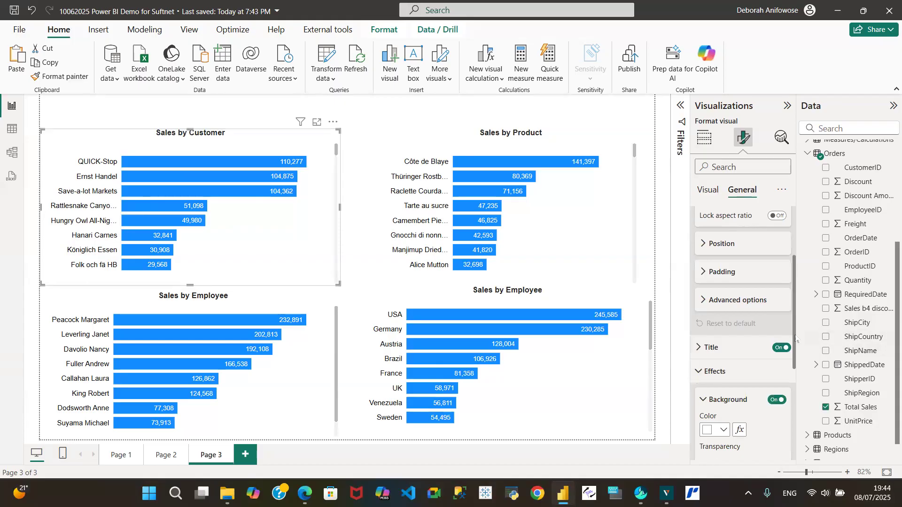
{"action": "left_click_drag", "start_coordinate": [799, 346], "coordinate": [823, 411]}
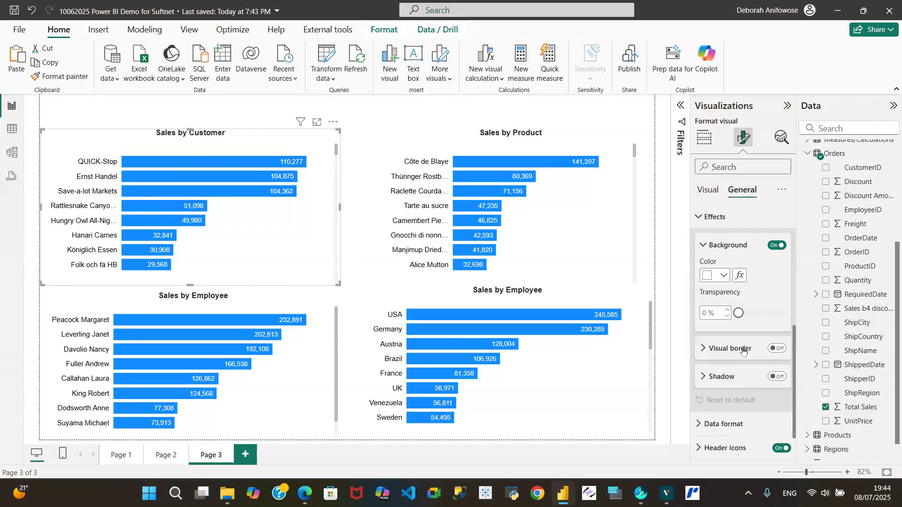
{"action": "left_click", "coordinate": [778, 349]}
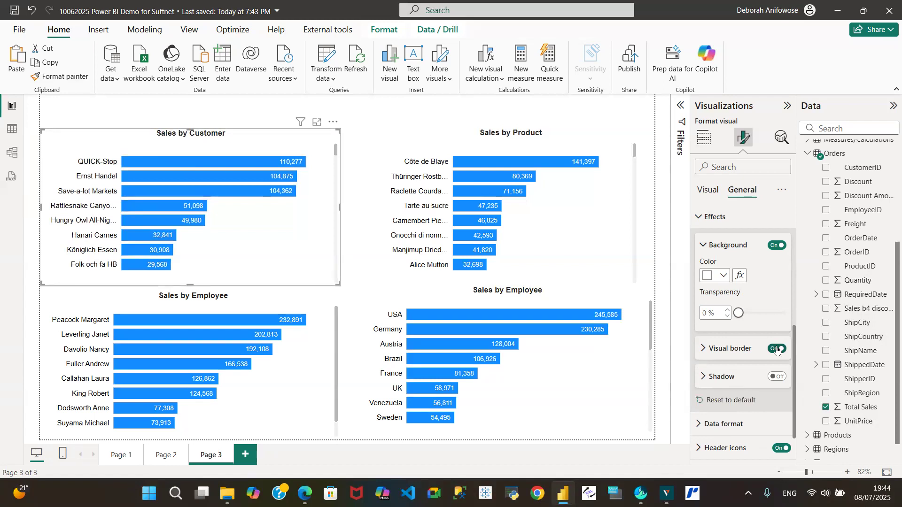
{"action": "left_click", "coordinate": [776, 349]}
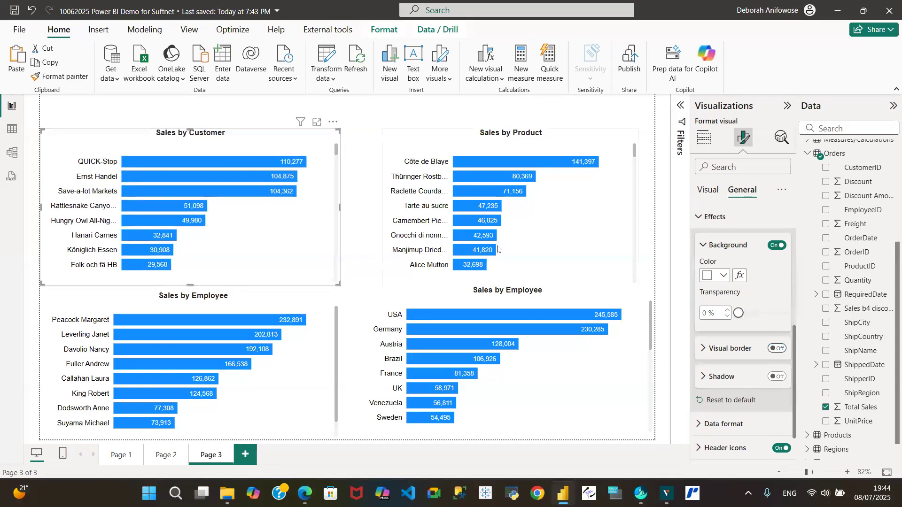
Turn on the visual border in the effects of the Sales by Customer chart.
{"action": "left_click", "coordinate": [169, 120]}
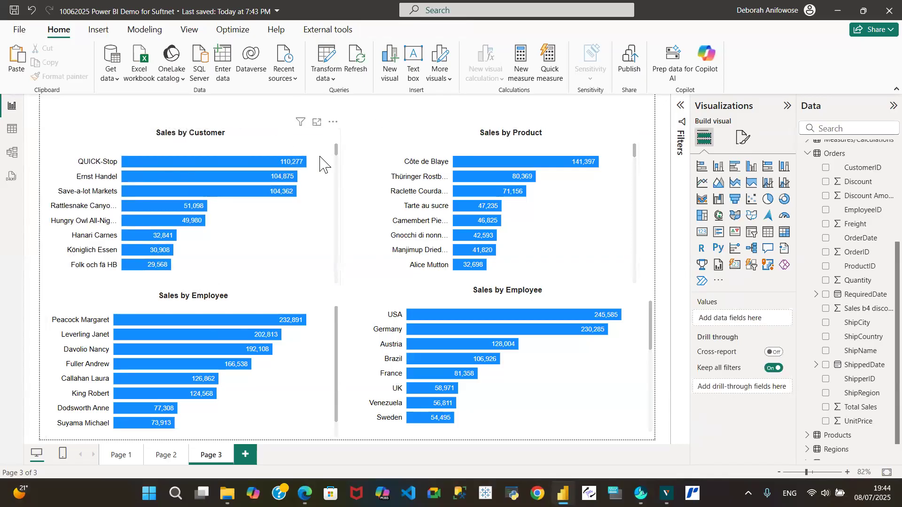
{"action": "left_click", "coordinate": [324, 141]}
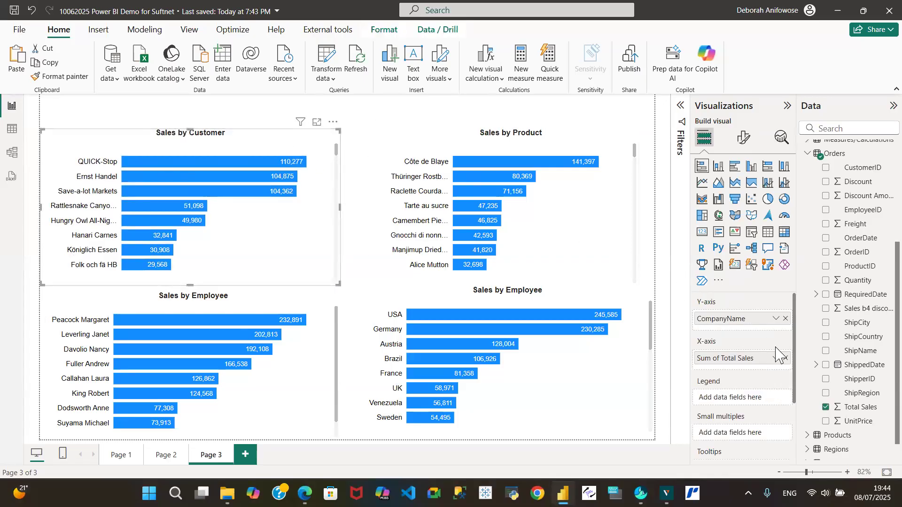
{"action": "left_click", "coordinate": [744, 141]}
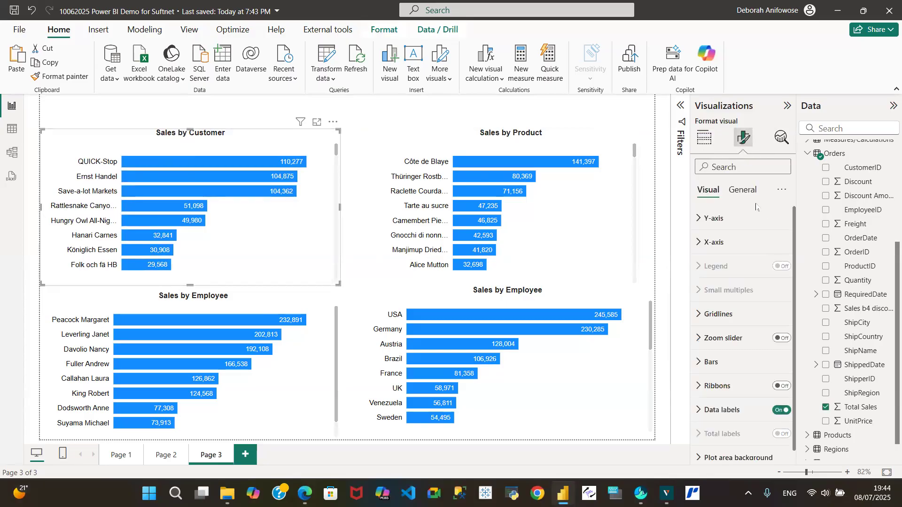
{"action": "left_click", "coordinate": [742, 188]}
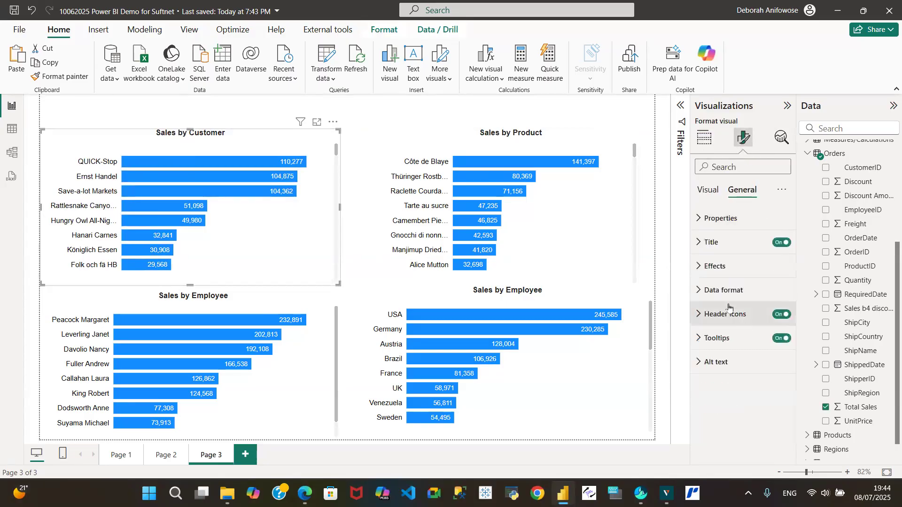
{"action": "left_click", "coordinate": [699, 270]}
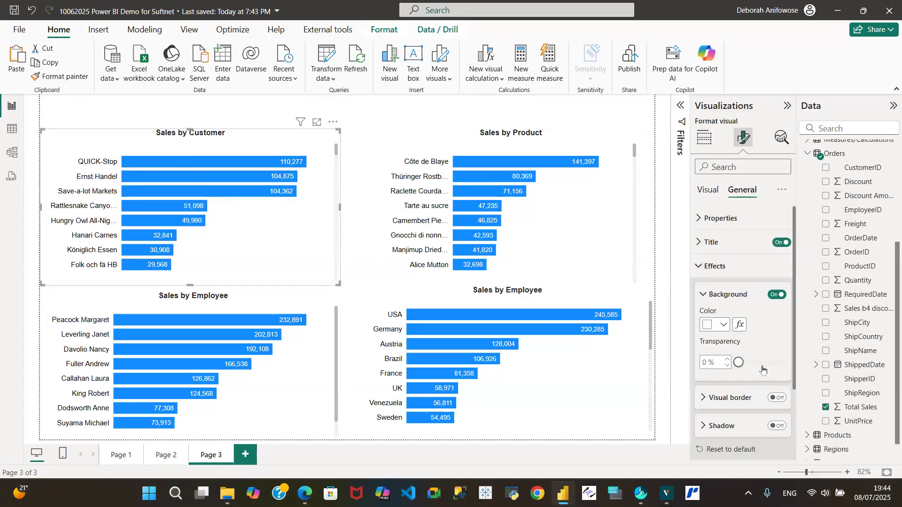
{"action": "left_click", "coordinate": [778, 399]}
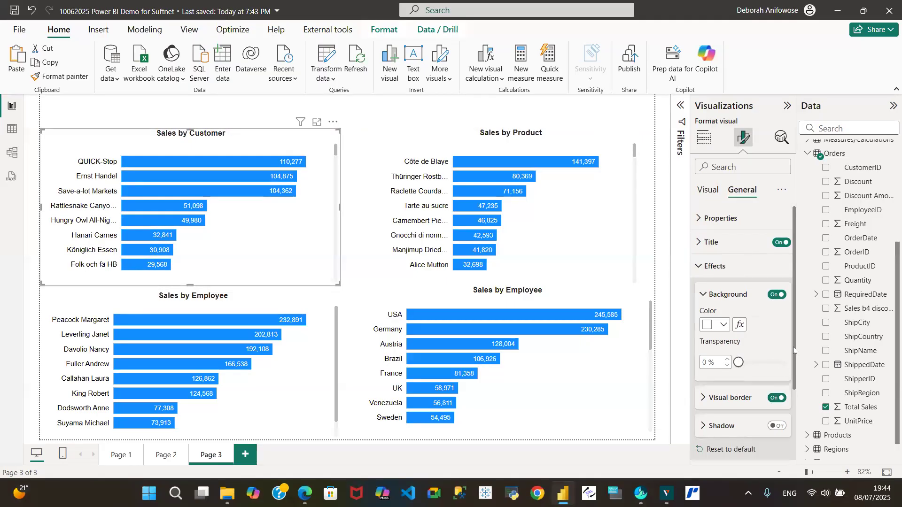
{"action": "scroll", "coordinate": [794, 399], "scroll_direction": "down", "scroll_amount": 3}
{"action": "left_click_drag", "start_coordinate": [804, 400], "coordinate": [808, 424]}
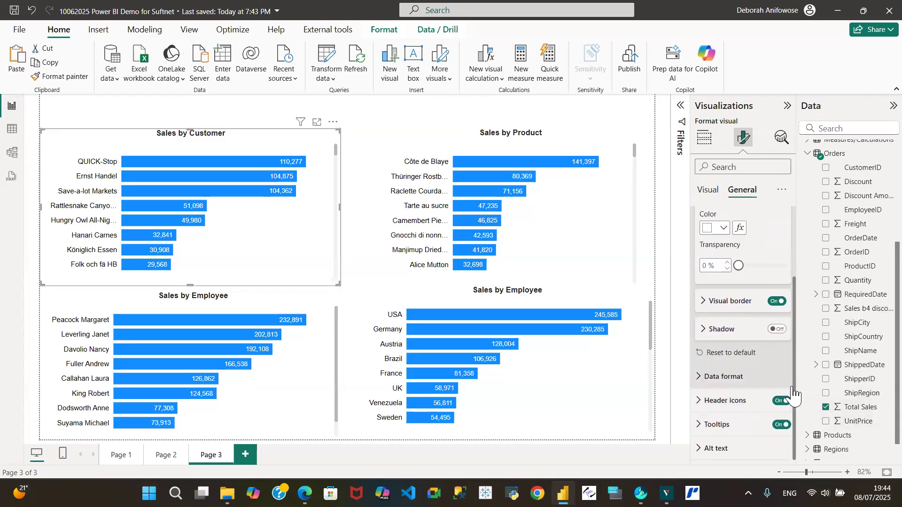
Turn on the shadow of the Sales by Customer chart and set its border to dark blue with a 3 px width.
{"action": "left_click", "coordinate": [778, 329]}
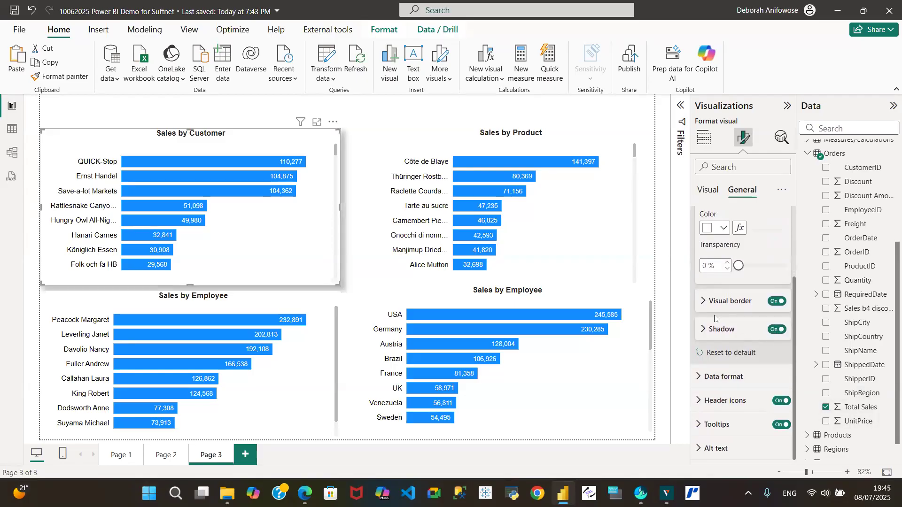
{"action": "left_click", "coordinate": [704, 303]}
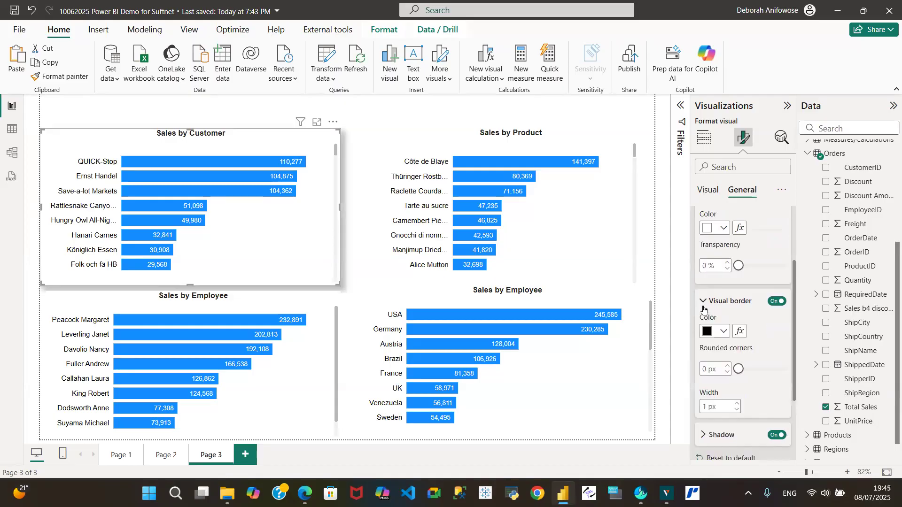
{"action": "left_click", "coordinate": [722, 334]}
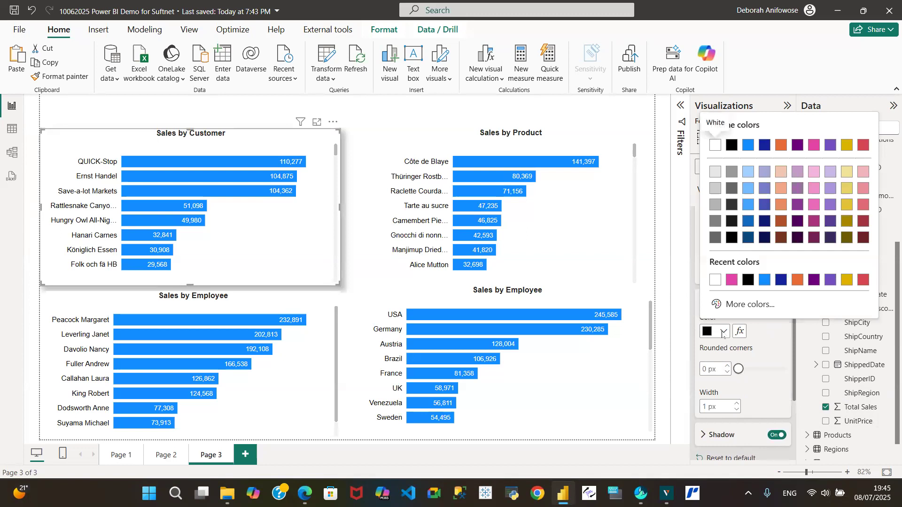
{"action": "left_click", "coordinate": [781, 281]}
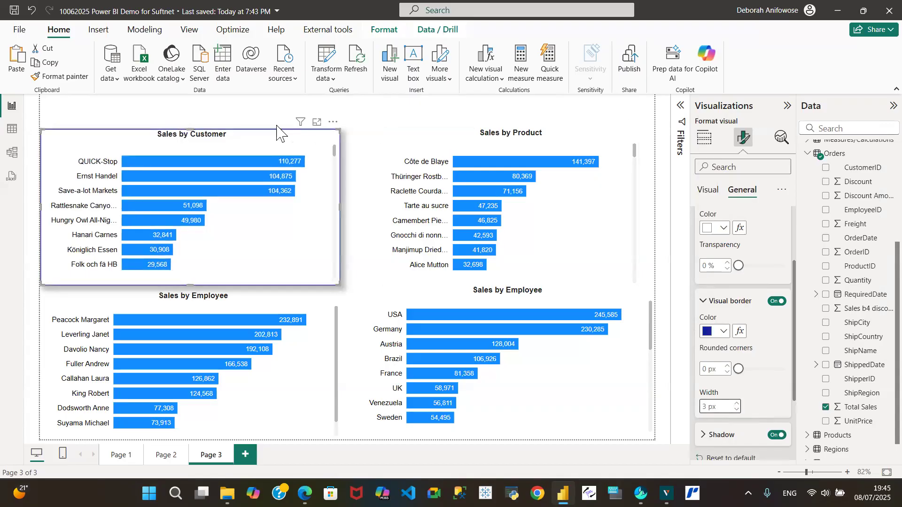
Copy the Sales by Customer chart's border and shadow formatting to the product, employee and country charts with the Format painter.
{"action": "left_click", "coordinate": [70, 79]}
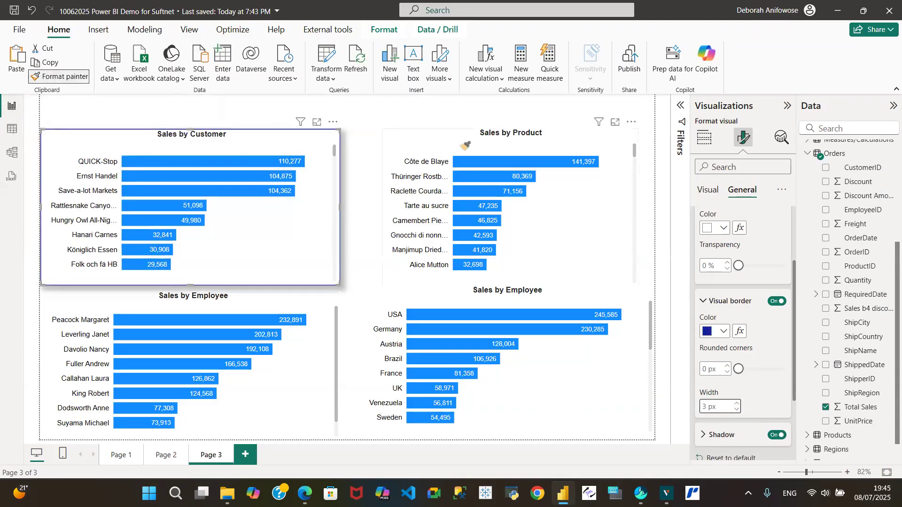
{"action": "left_click", "coordinate": [567, 139]}
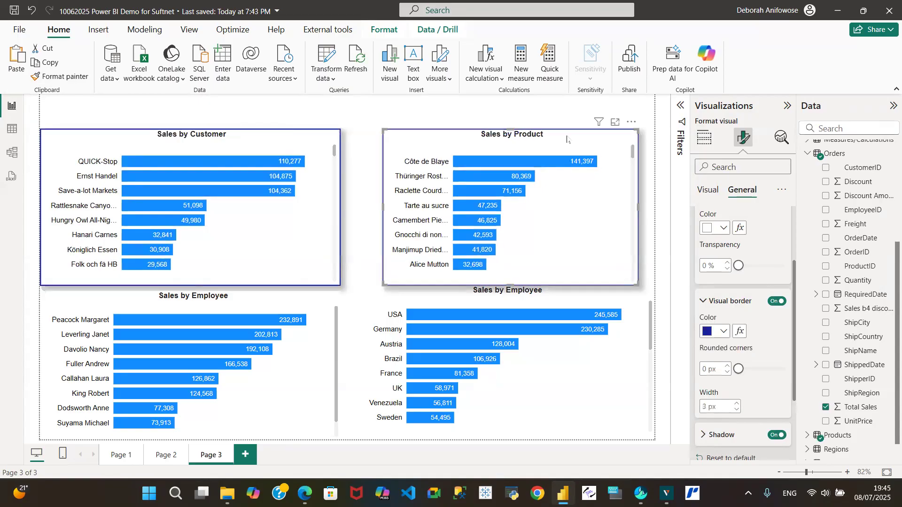
{"action": "left_click", "coordinate": [71, 80]}
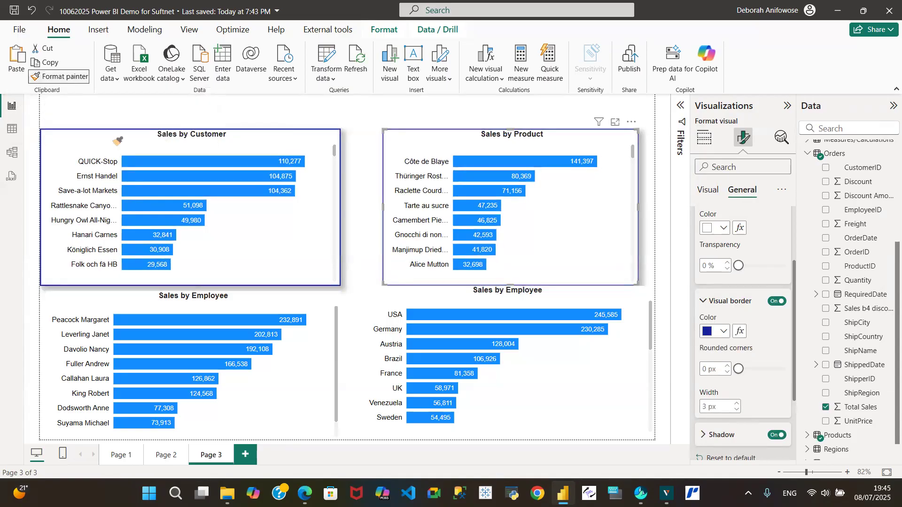
{"action": "left_click", "coordinate": [322, 322]}
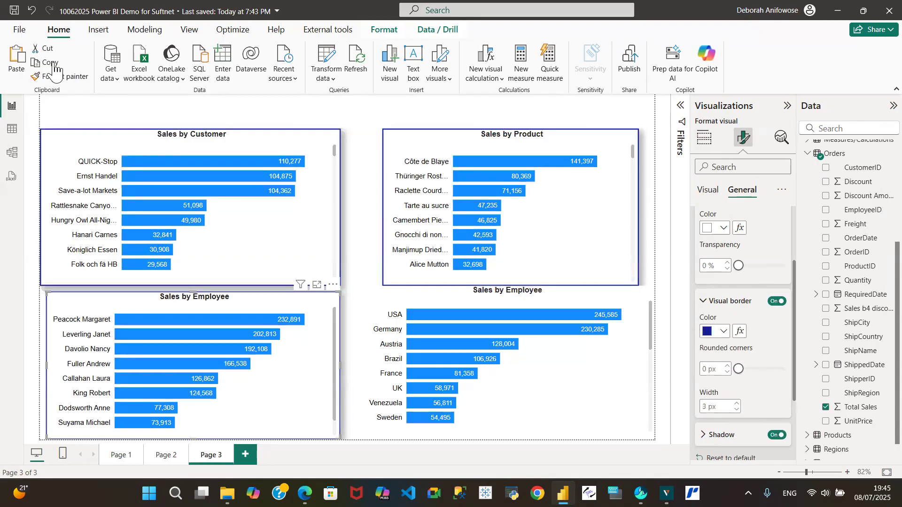
{"action": "left_click", "coordinate": [33, 79]}
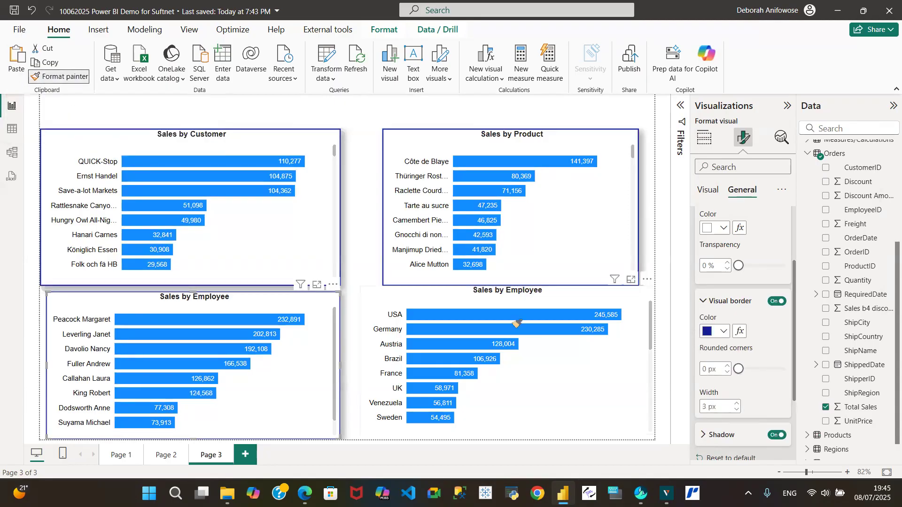
{"action": "left_click", "coordinate": [649, 316]}
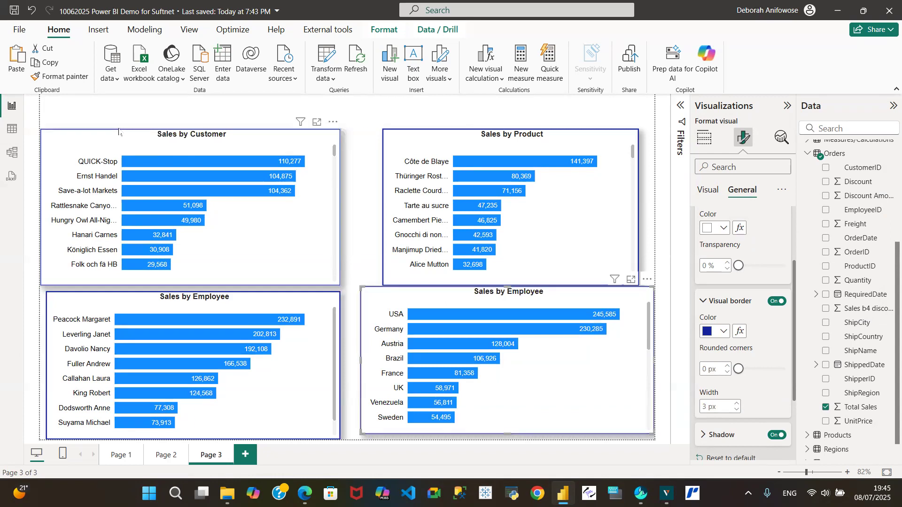
Move the Sales by Customer and Sales by Product charts up, clear of the charts below, and open the size properties.
{"action": "left_click_drag", "start_coordinate": [119, 132], "coordinate": [118, 127]}
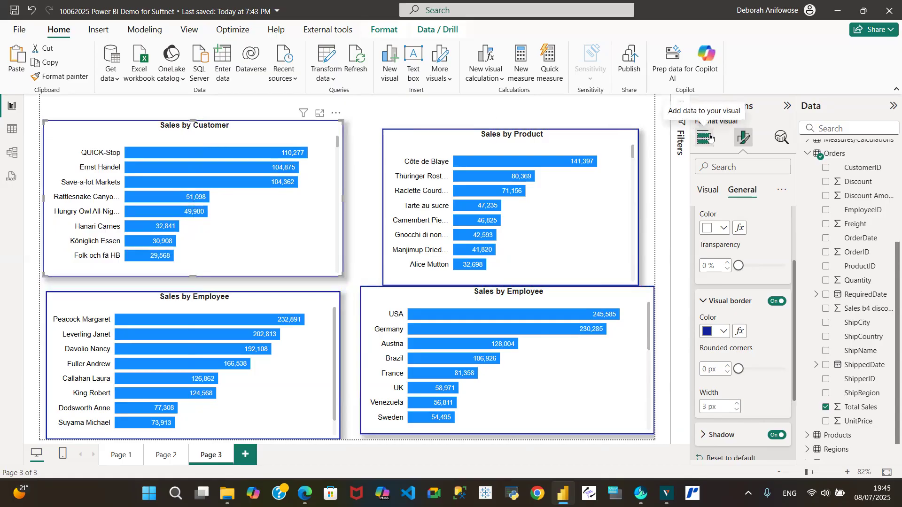
{"action": "left_click", "coordinate": [707, 190]}
{"action": "left_click", "coordinate": [751, 191]}
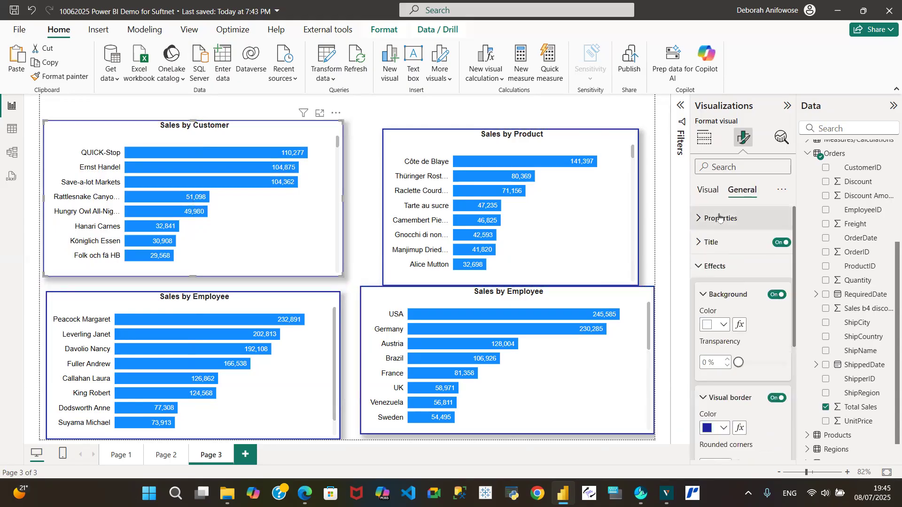
{"action": "left_click", "coordinate": [694, 224]}
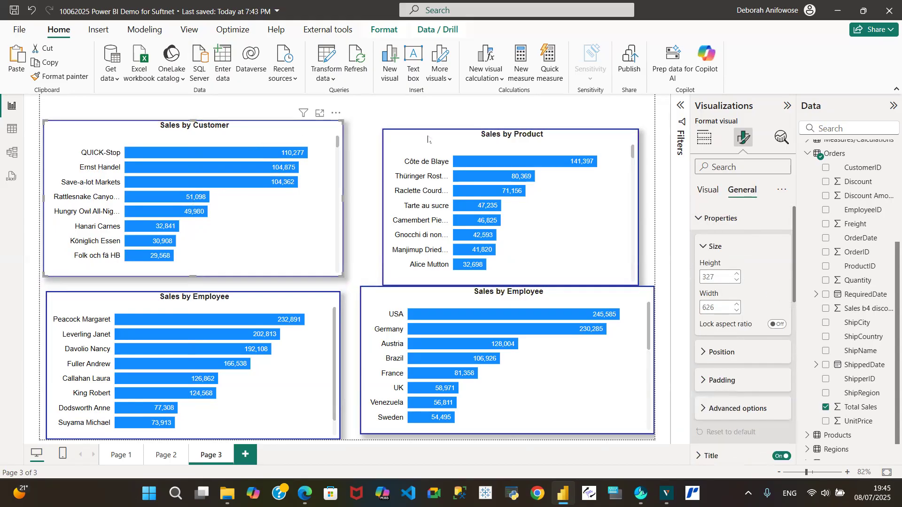
{"action": "left_click_drag", "start_coordinate": [434, 137], "coordinate": [432, 131]}
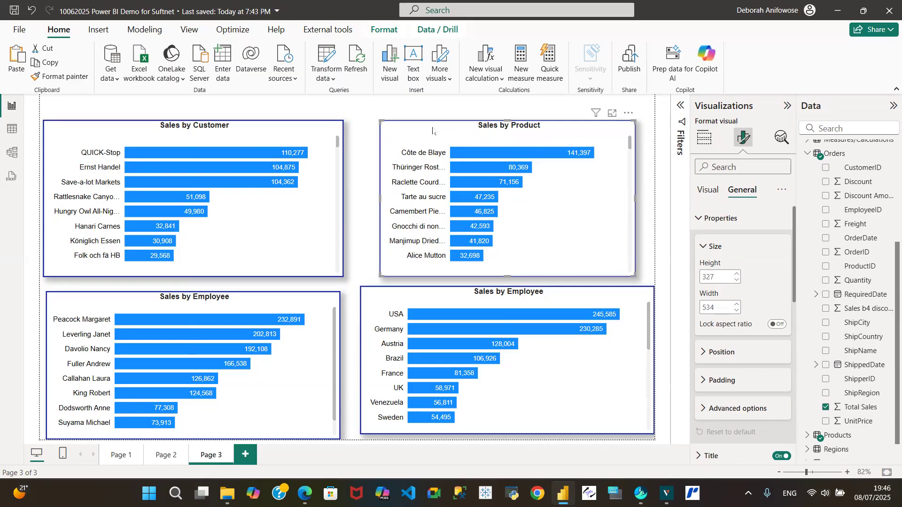
Try the Sales by Customer chart's width of 626 on the Sales by Product chart and leave it 574 wide.
{"action": "left_click", "coordinate": [291, 137]}
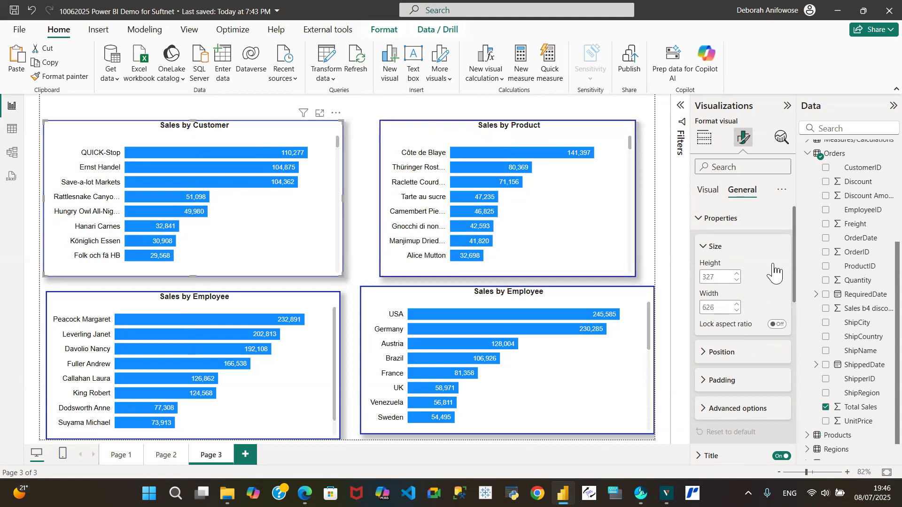
{"action": "left_click", "coordinate": [466, 136]}
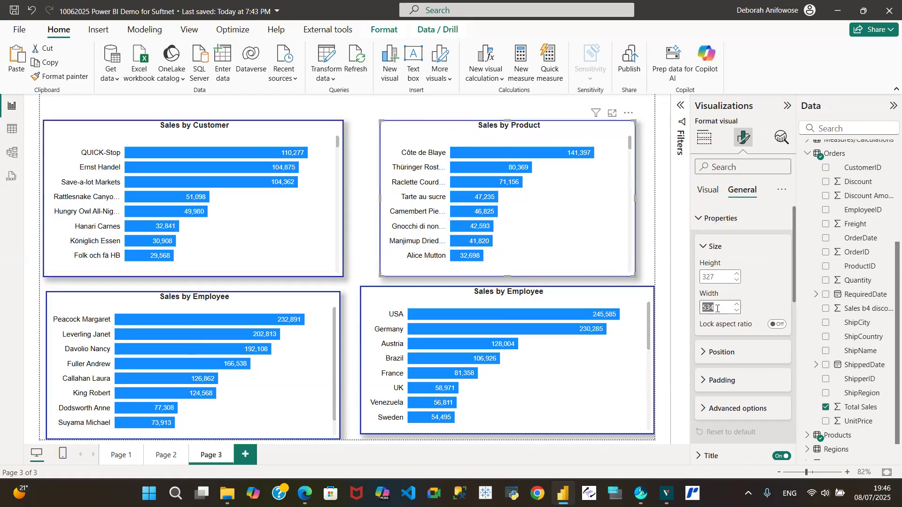
{"action": "type", "text": "626"}
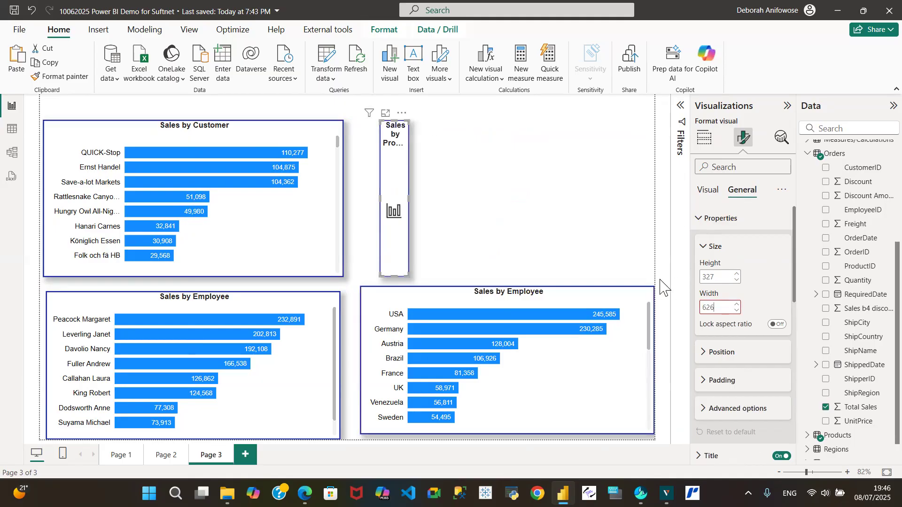
{"action": "left_click", "coordinate": [30, 10]}
{"action": "left_click", "coordinate": [30, 10]}
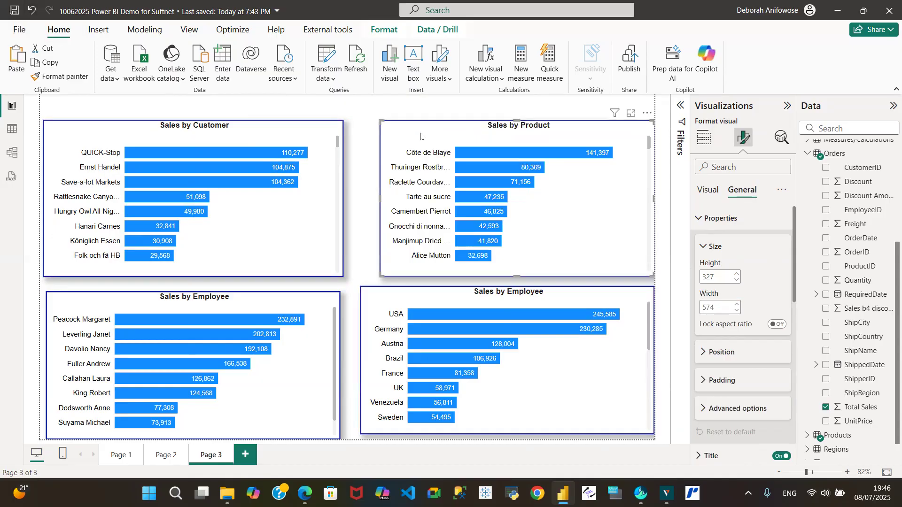
Set the Sales by Customer chart's width to 574 and deselect it.
{"action": "left_click", "coordinate": [284, 132]}
{"action": "double_click", "coordinate": [716, 308]}
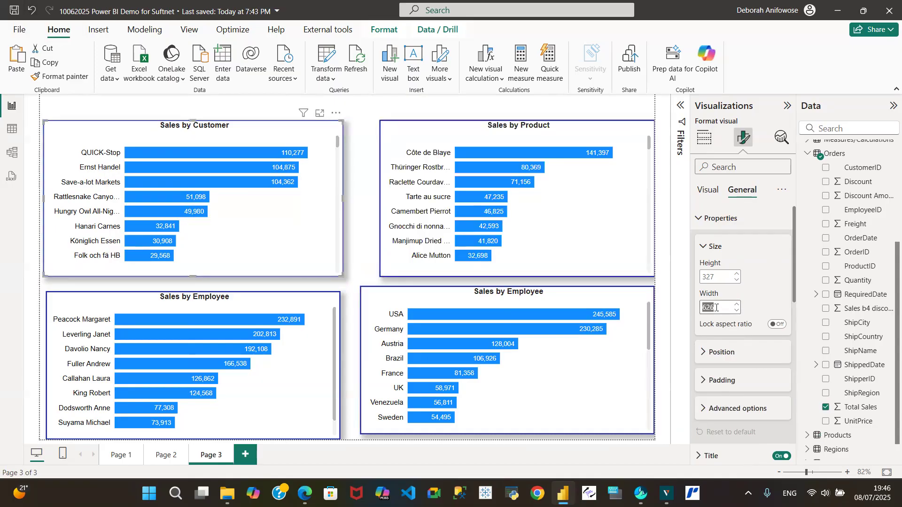
{"action": "type", "text": "574"}
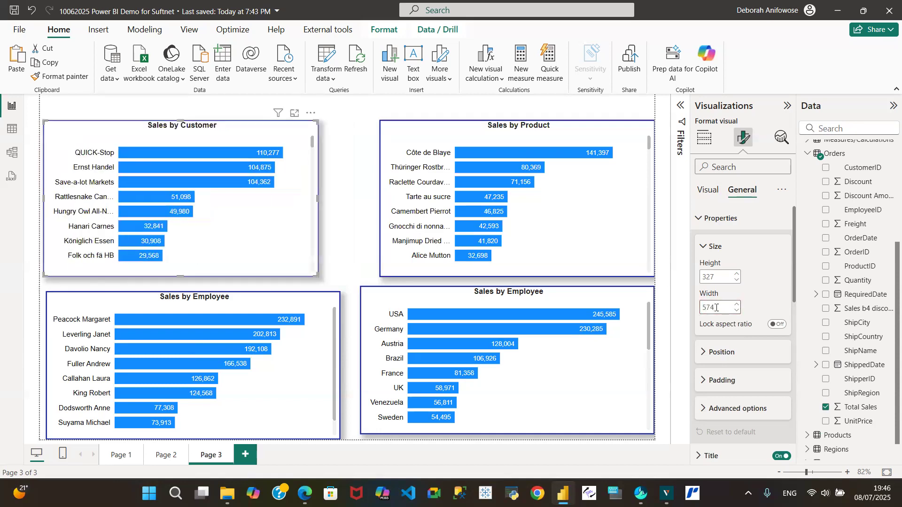
{"action": "left_click", "coordinate": [352, 172]}
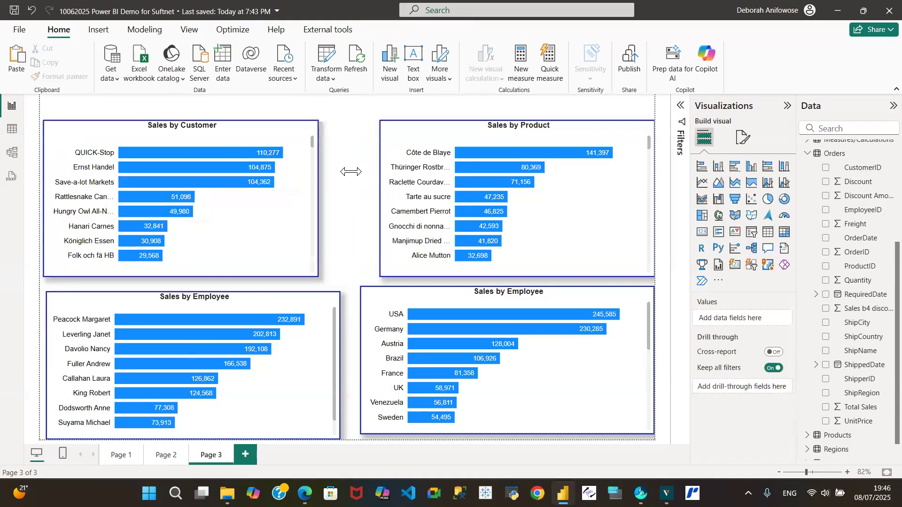
Move the Sales by Product chart slightly left, away from the page edge, and open its size properties.
{"action": "left_click_drag", "start_coordinate": [432, 133], "coordinate": [418, 132]}
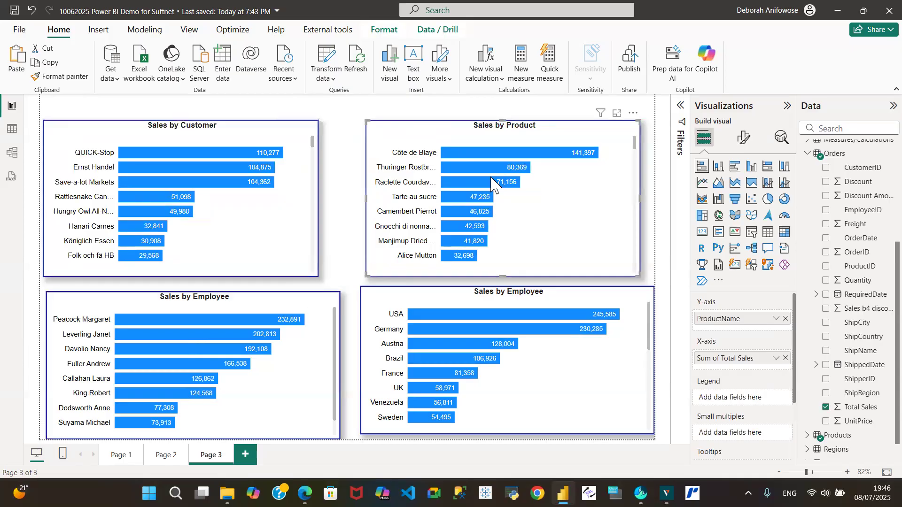
{"action": "left_click", "coordinate": [745, 140]}
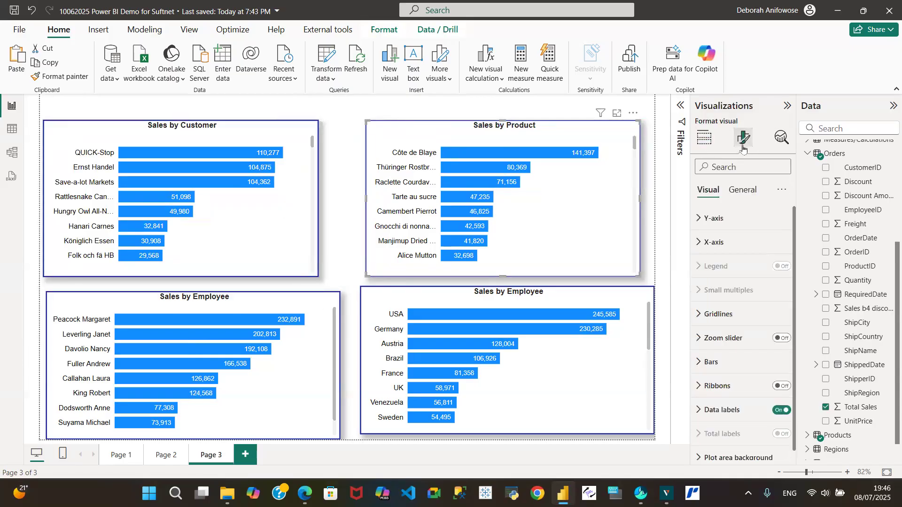
{"action": "left_click", "coordinate": [742, 193]}
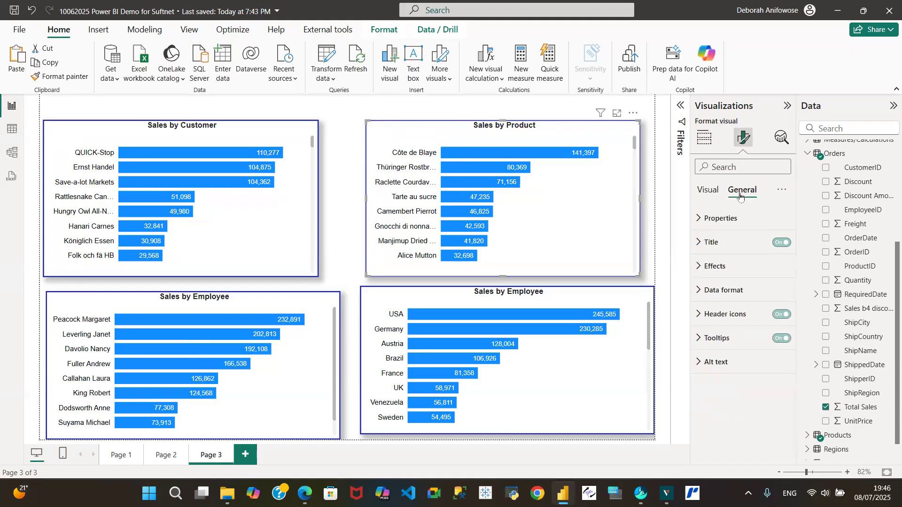
{"action": "left_click", "coordinate": [700, 221]}
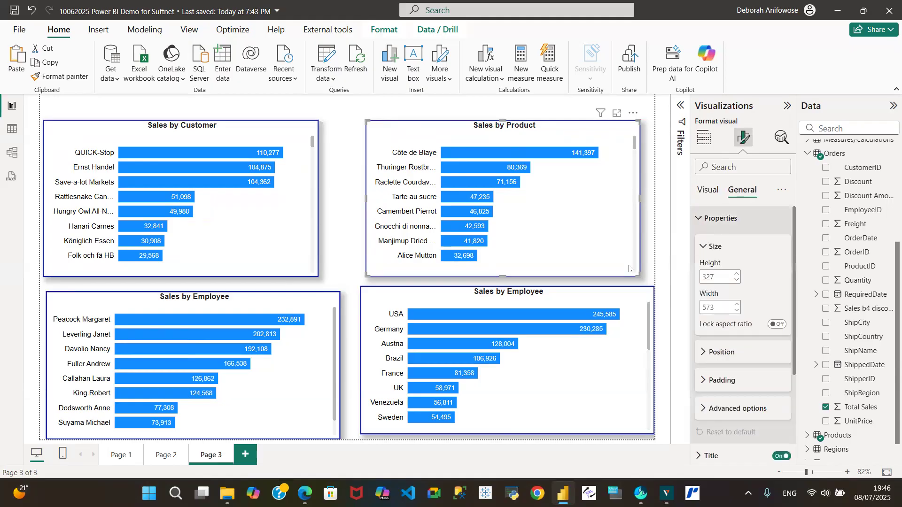
Try to set the height of the Sales by Employee chart with employee names to 327.
{"action": "left_click", "coordinate": [315, 300]}
{"action": "double_click", "coordinate": [722, 278]}
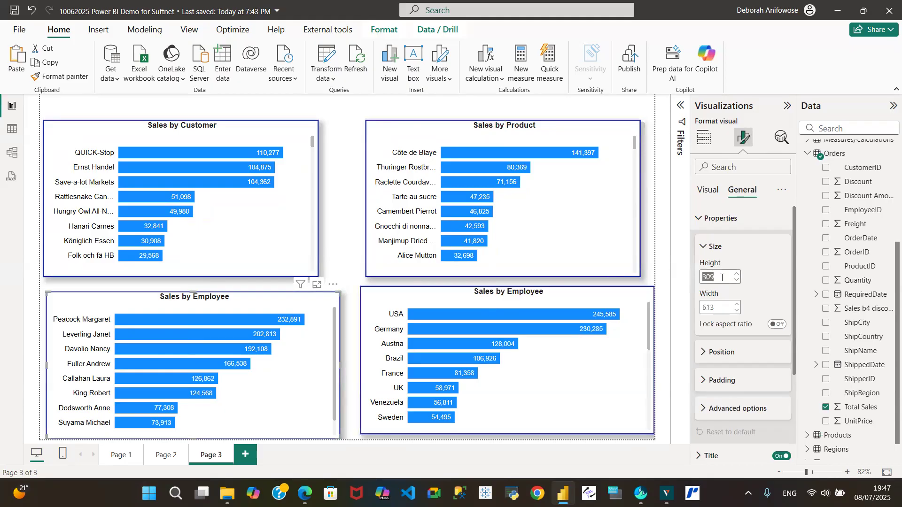
{"action": "type", "text": "327"}
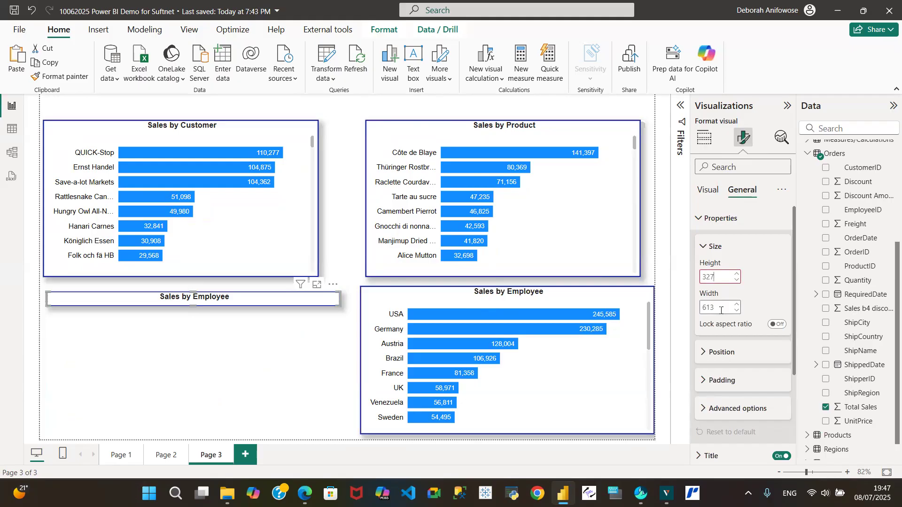
Move the Sales by Customer chart further up and slightly right to leave more room above the employee chart.
{"action": "left_click", "coordinate": [119, 128]}
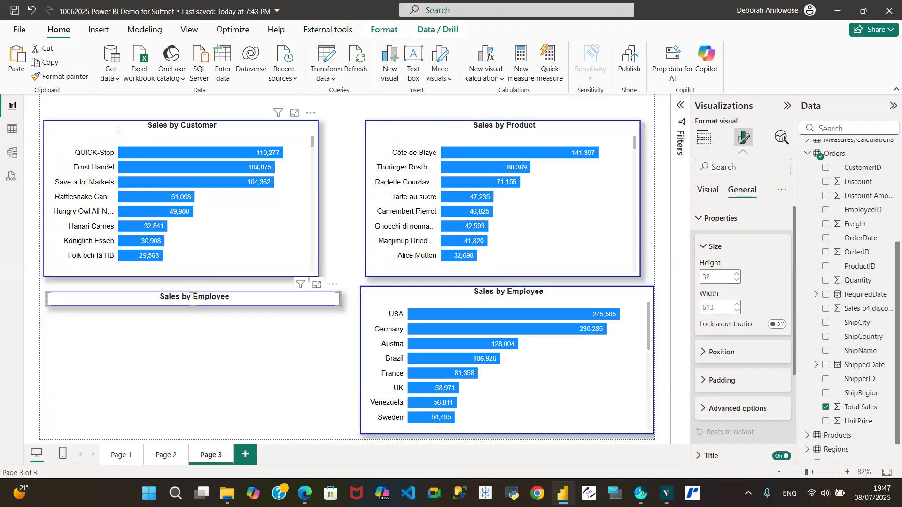
{"action": "left_click_drag", "start_coordinate": [119, 127], "coordinate": [124, 115]}
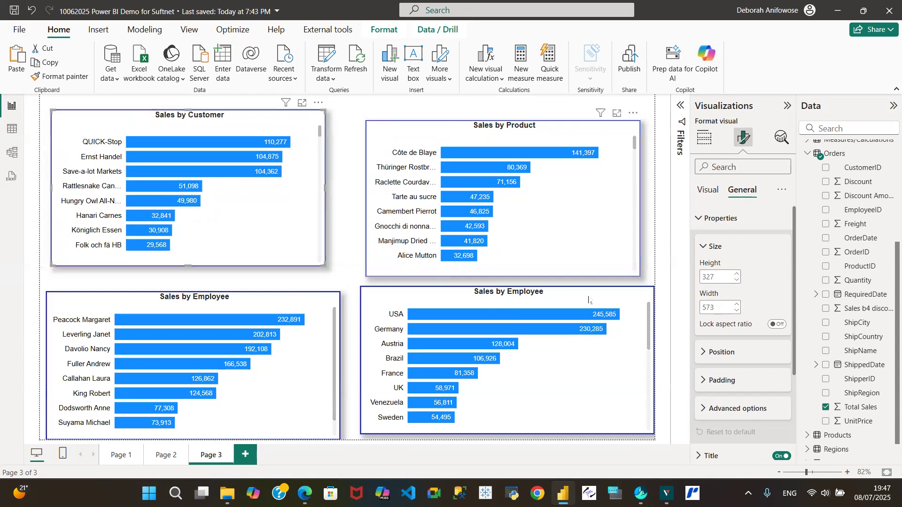
Try a height of 327 on the employee-name chart again and undo the resulting size changes.
{"action": "left_click", "coordinate": [328, 303]}
{"action": "left_click", "coordinate": [720, 278]}
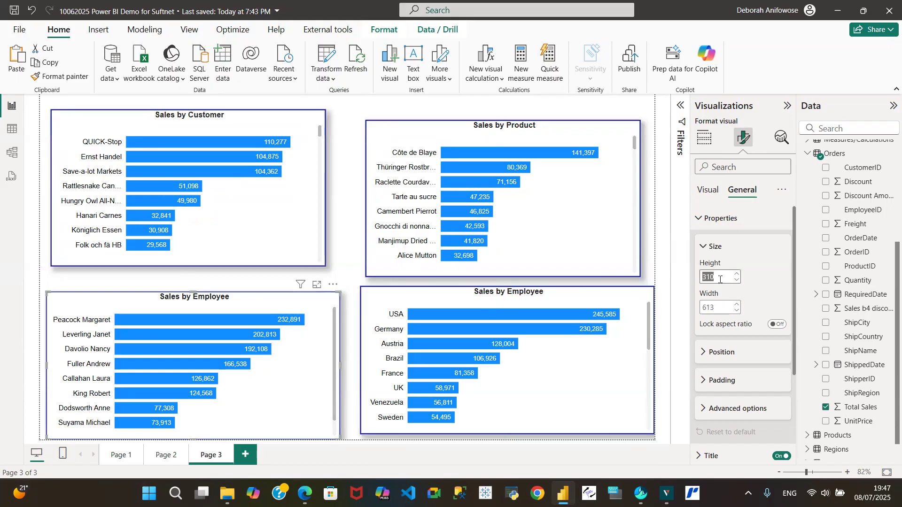
{"action": "type", "text": "327"}
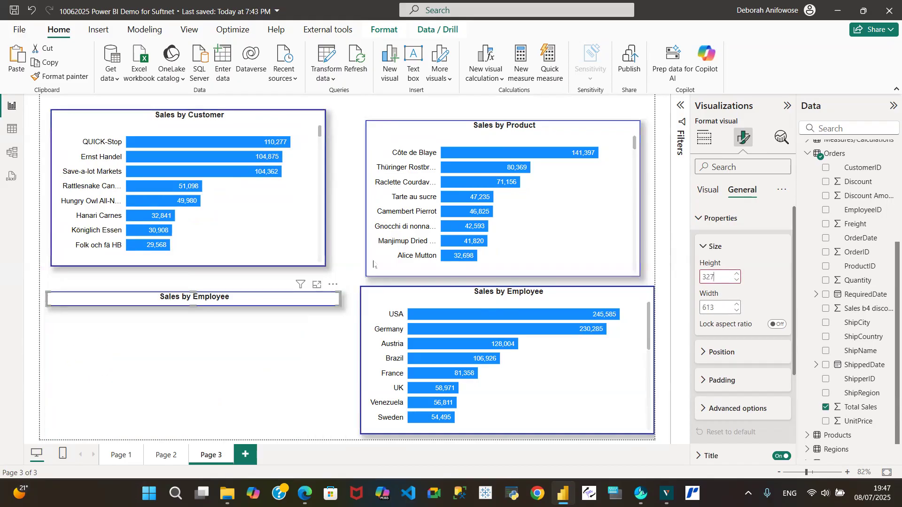
{"action": "left_click", "coordinate": [233, 120]}
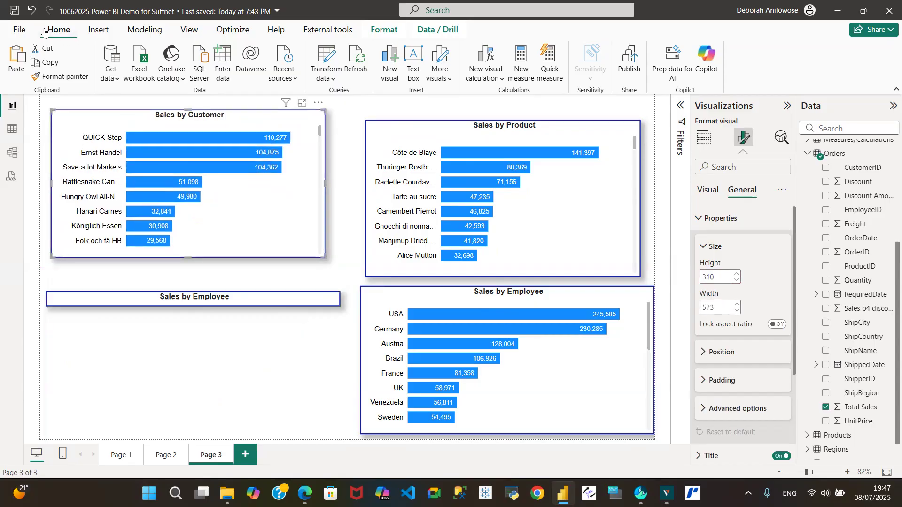
{"action": "left_click", "coordinate": [32, 18]}
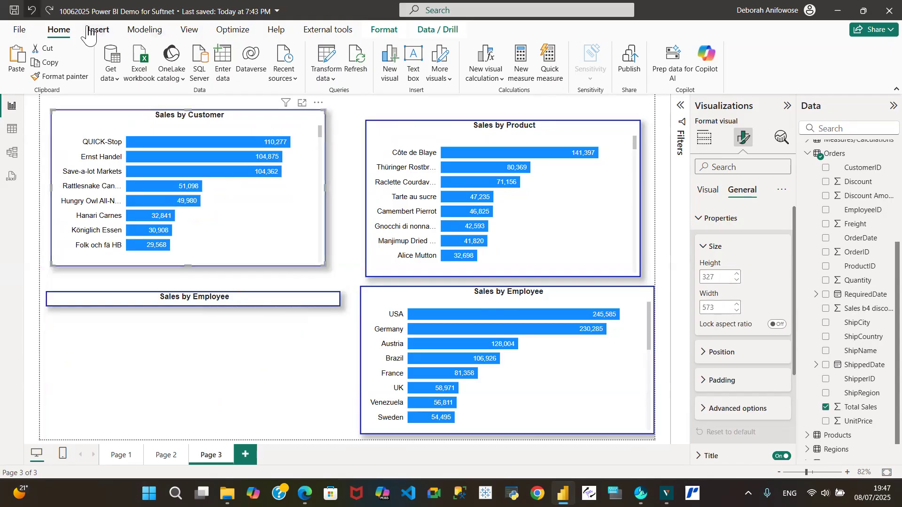
{"action": "left_click", "coordinate": [31, 18]}
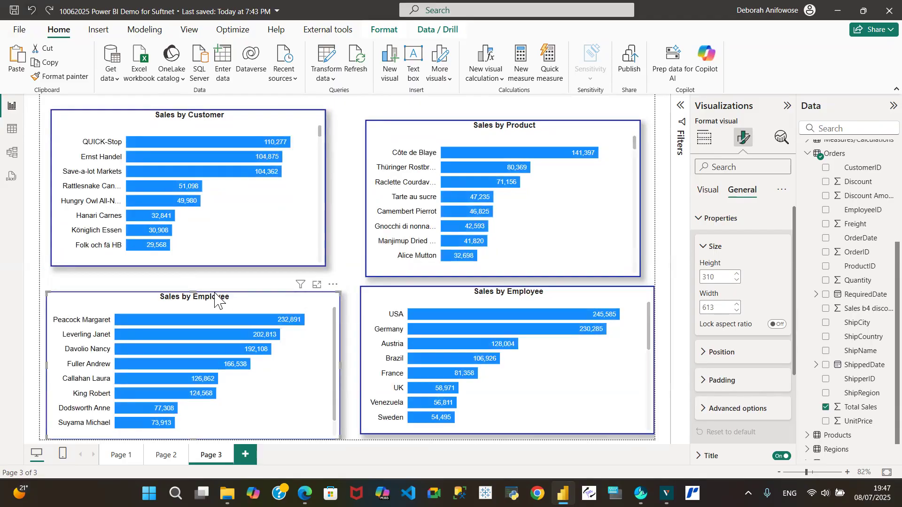
Raise the employee-name chart level with the country chart, then shorten the Sales by Customer chart to about 311 and move it down slightly.
{"action": "left_click_drag", "start_coordinate": [191, 292], "coordinate": [144, 296]}
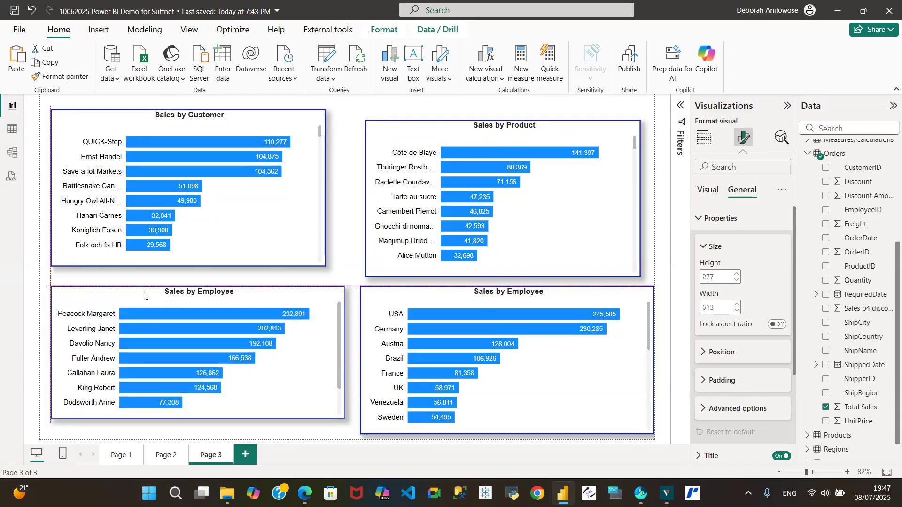
{"action": "left_click", "coordinate": [78, 118]}
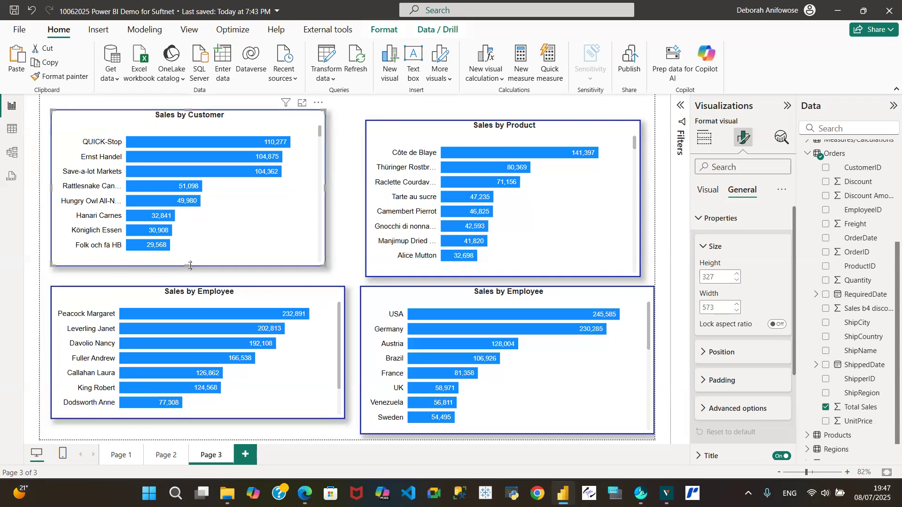
{"action": "left_click_drag", "start_coordinate": [189, 265], "coordinate": [189, 256]}
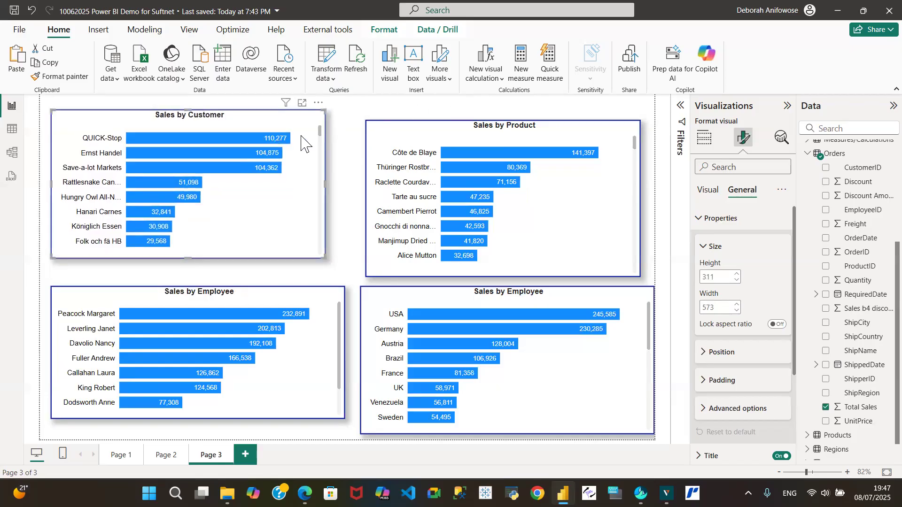
{"action": "left_click_drag", "start_coordinate": [139, 124], "coordinate": [139, 132]}
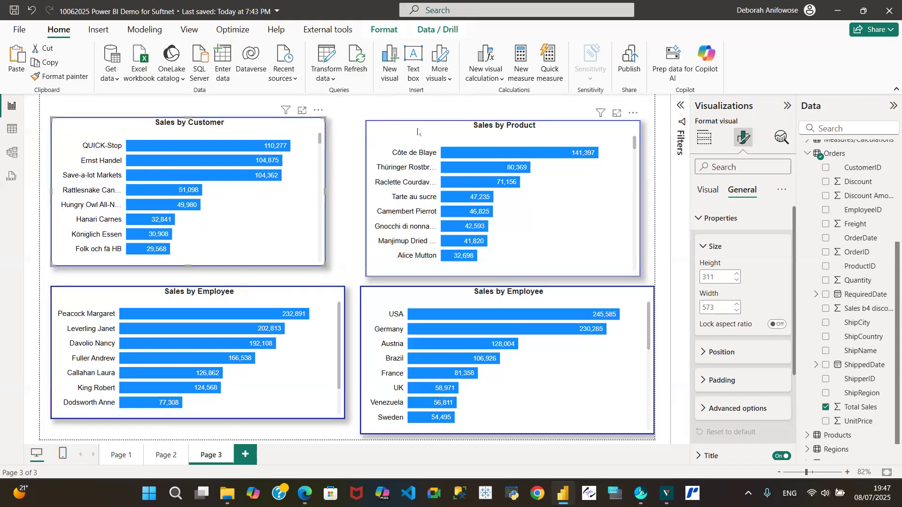
Align the top of the Sales by Product chart with the Sales by Customer chart and set its height to 311.
{"action": "left_click_drag", "start_coordinate": [416, 128], "coordinate": [416, 128]}
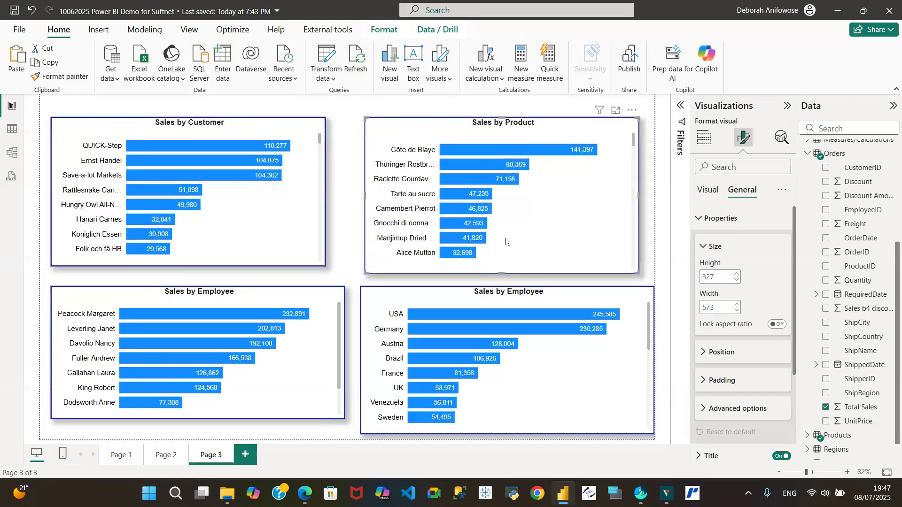
{"action": "left_click_drag", "start_coordinate": [503, 274], "coordinate": [500, 270]}
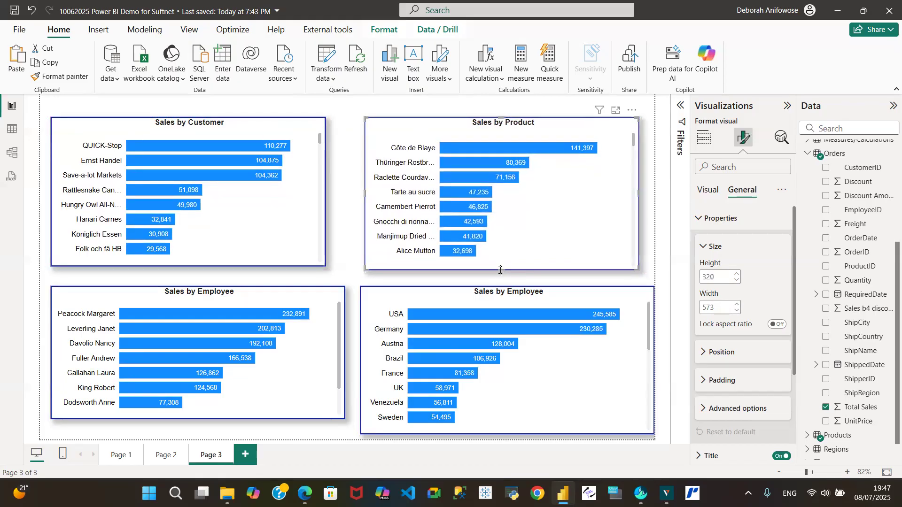
{"action": "left_click", "coordinate": [263, 134]}
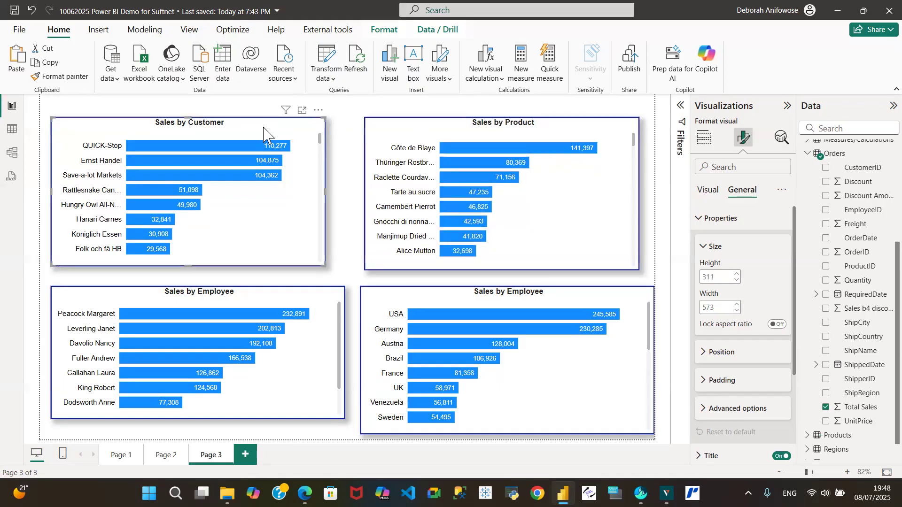
{"action": "left_click", "coordinate": [393, 131]}
{"action": "left_click", "coordinate": [718, 277]}
{"action": "type", "text": "311"}
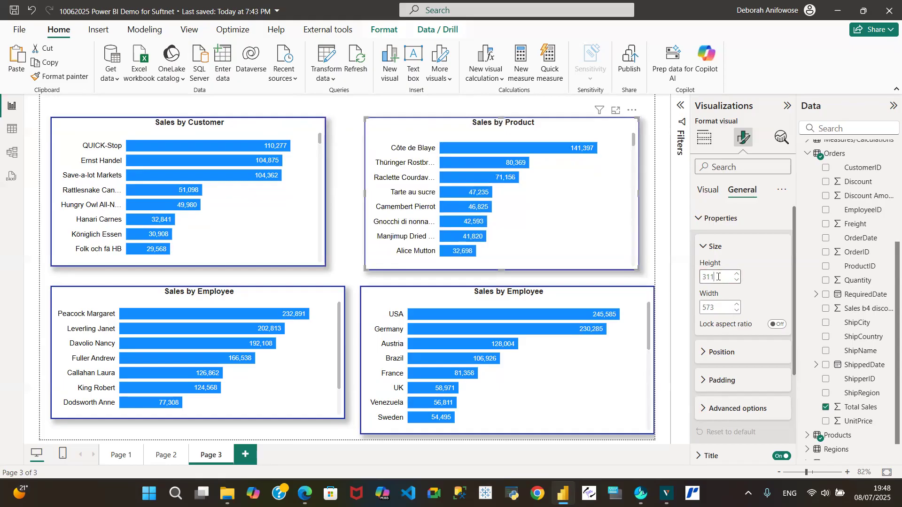
{"action": "key", "text": "Return"}
Set the employee-name chart's height to 311 and its width to 573.
{"action": "left_click", "coordinate": [328, 299]}
{"action": "left_click", "coordinate": [713, 278]}
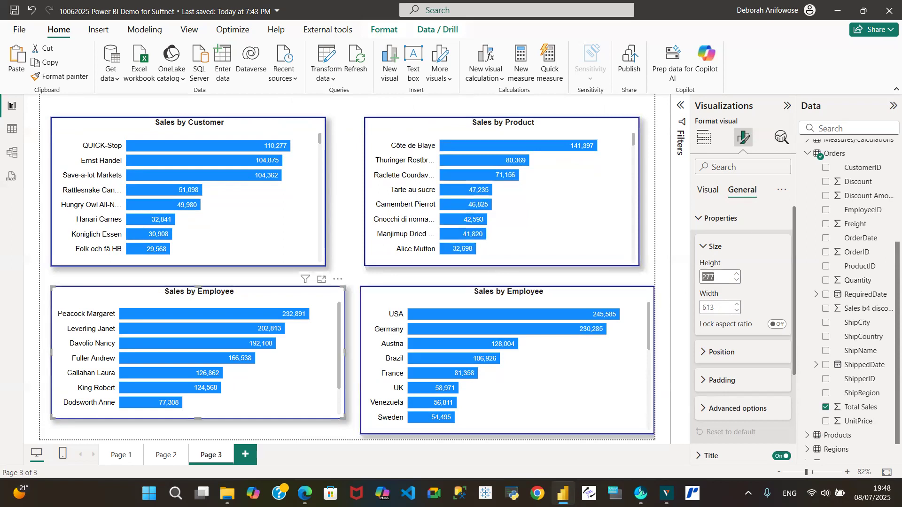
{"action": "type", "text": "311"}
{"action": "key", "text": "Return"}
{"action": "left_click", "coordinate": [724, 305]}
{"action": "type", "text": "573"}
{"action": "key", "text": "Return"}
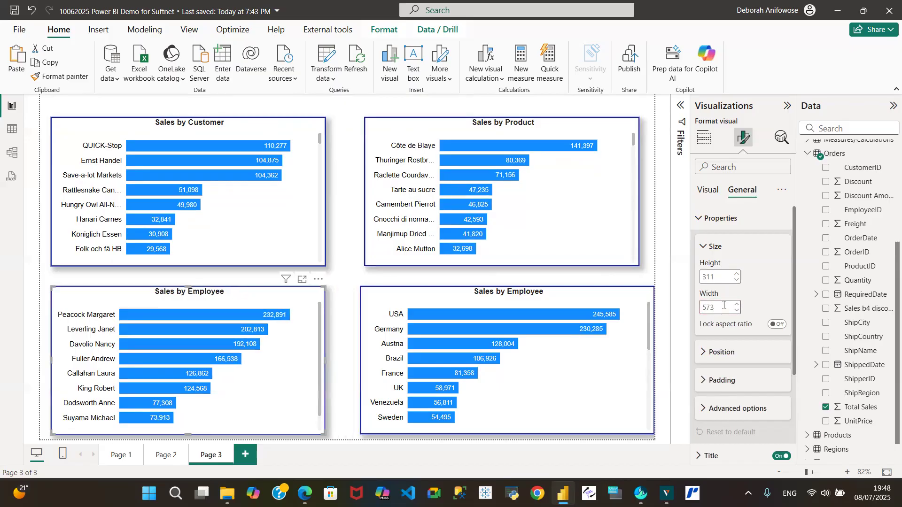
Set the size of the Sales by Employee chart that lists countries to 311 high and 573 wide.
{"action": "left_click", "coordinate": [441, 300]}
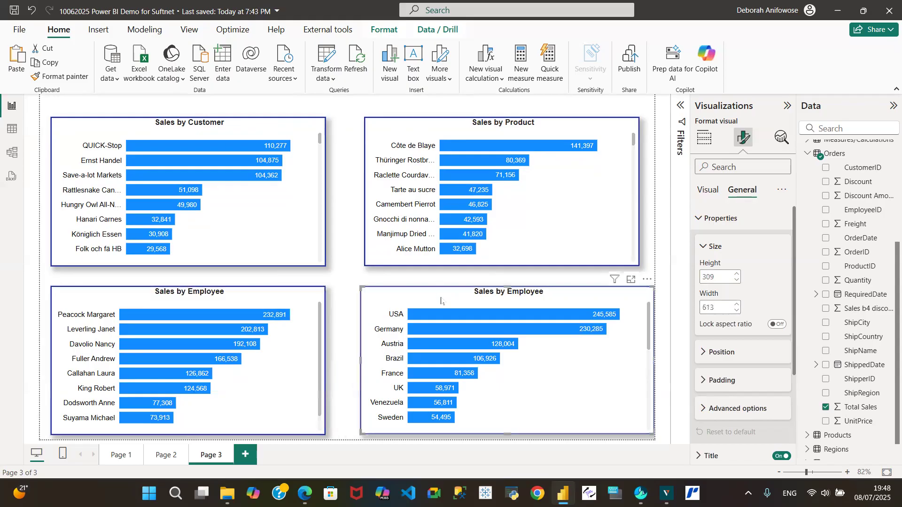
{"action": "left_click", "coordinate": [716, 277]}
{"action": "type", "text": "311"}
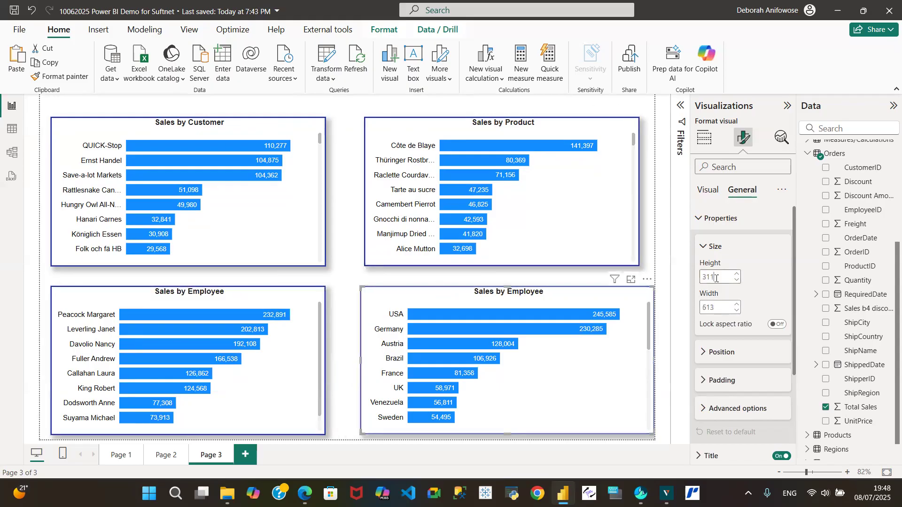
{"action": "key", "text": "Return"}
{"action": "left_click", "coordinate": [714, 308]}
{"action": "type", "text": "573"}
{"action": "key", "text": "Return"}
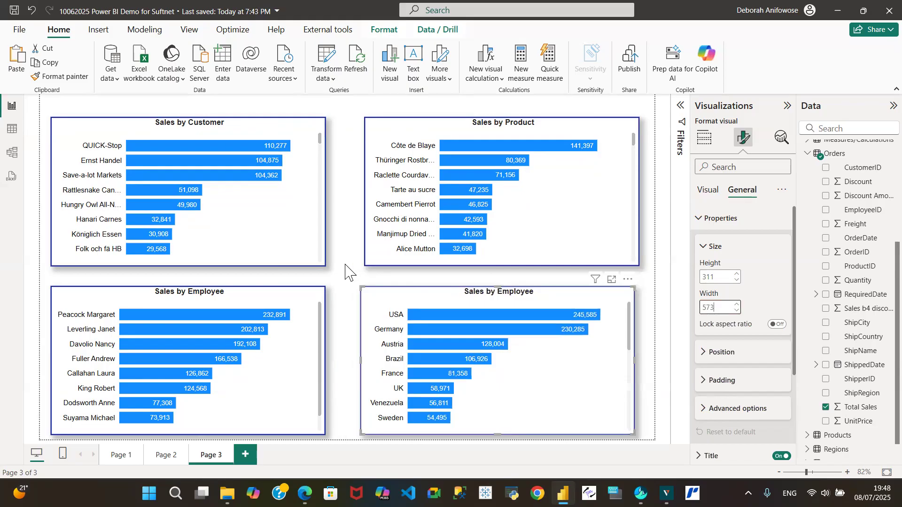
Compare the horizontal and vertical position values of the four charts to check their alignment.
{"action": "left_click", "coordinate": [311, 124]}
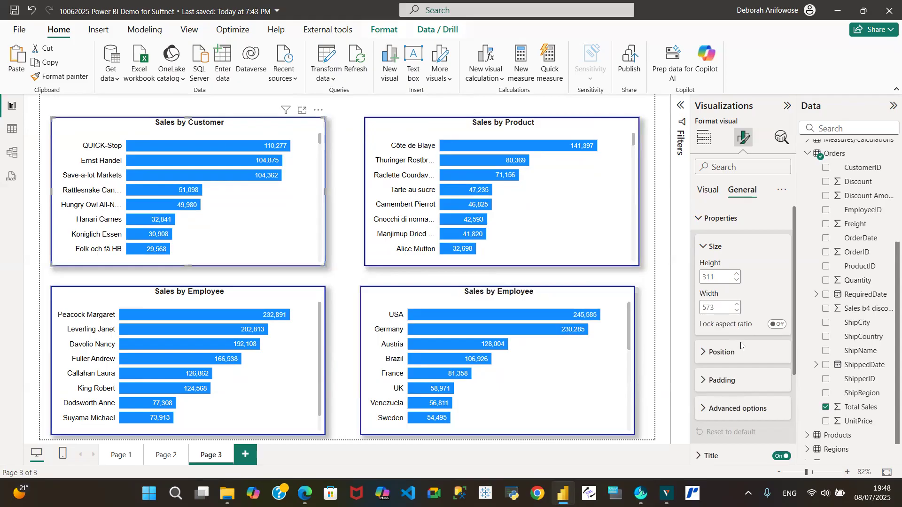
{"action": "left_click", "coordinate": [705, 356]}
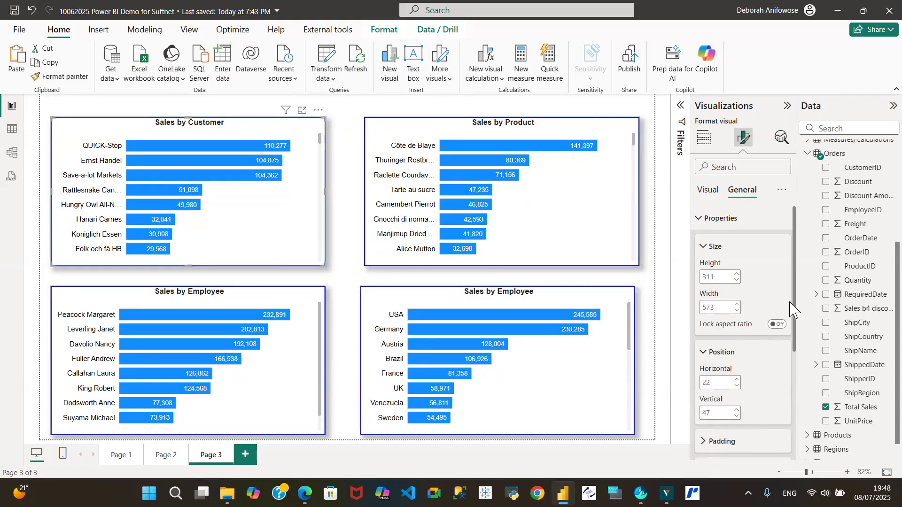
{"action": "left_click_drag", "start_coordinate": [795, 292], "coordinate": [809, 342]}
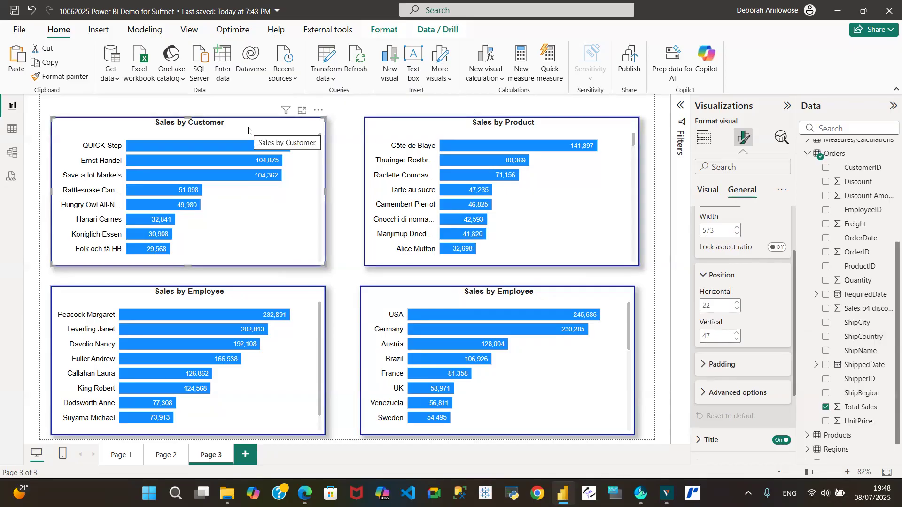
{"action": "left_click", "coordinate": [267, 298]}
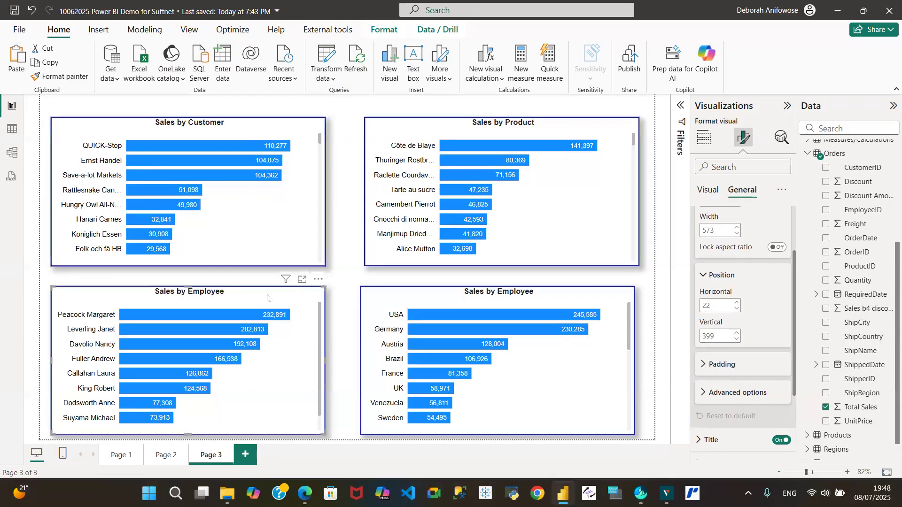
{"action": "left_click", "coordinate": [406, 132]}
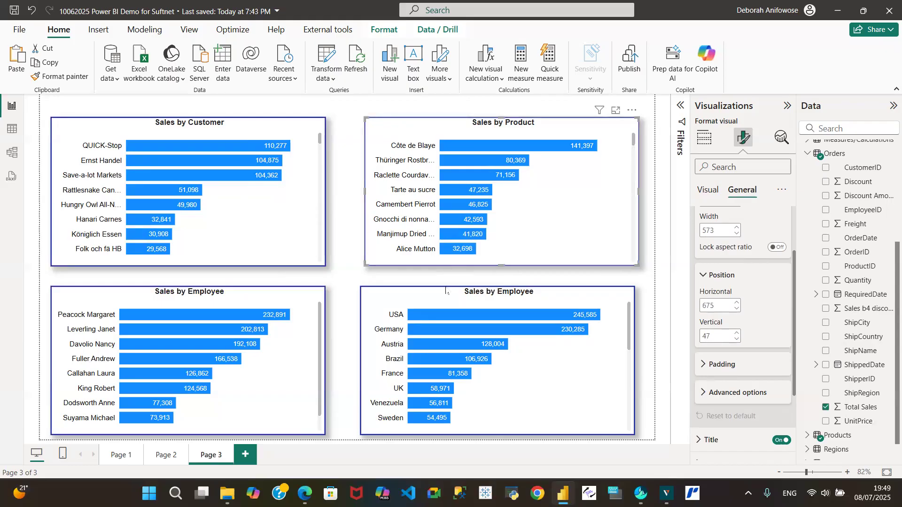
{"action": "left_click", "coordinate": [433, 298]}
{"action": "double_click", "coordinate": [716, 307]}
{"action": "left_click", "coordinate": [299, 133]}
{"action": "left_click", "coordinate": [304, 301]}
{"action": "left_click", "coordinate": [454, 151]}
Set the country chart's horizontal position to 675 to line it up with the Sales by Product chart, and save the report.
{"action": "left_click", "coordinate": [558, 296]}
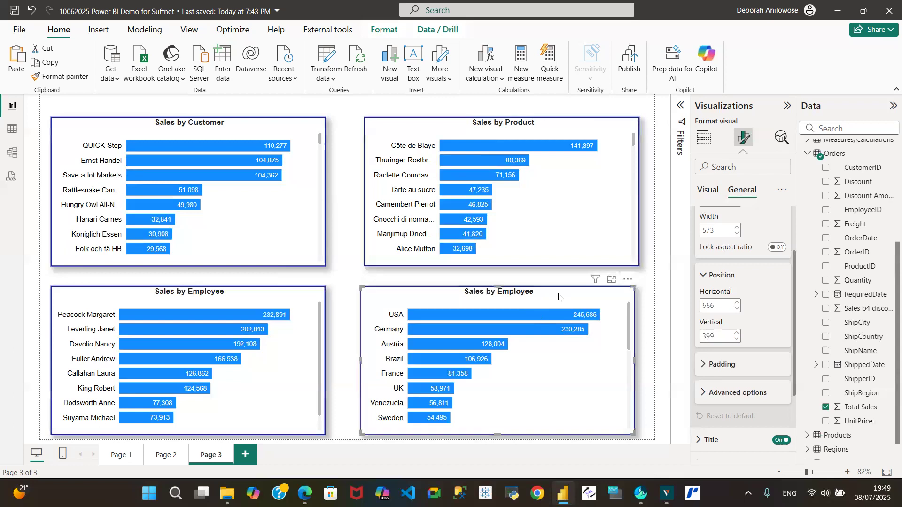
{"action": "double_click", "coordinate": [716, 305]}
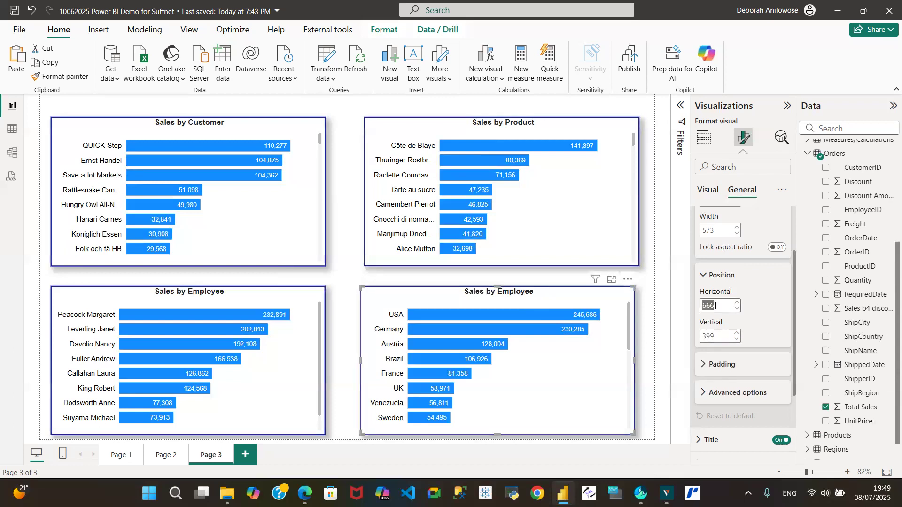
{"action": "type", "text": "675"}
{"action": "left_click", "coordinate": [341, 113]}
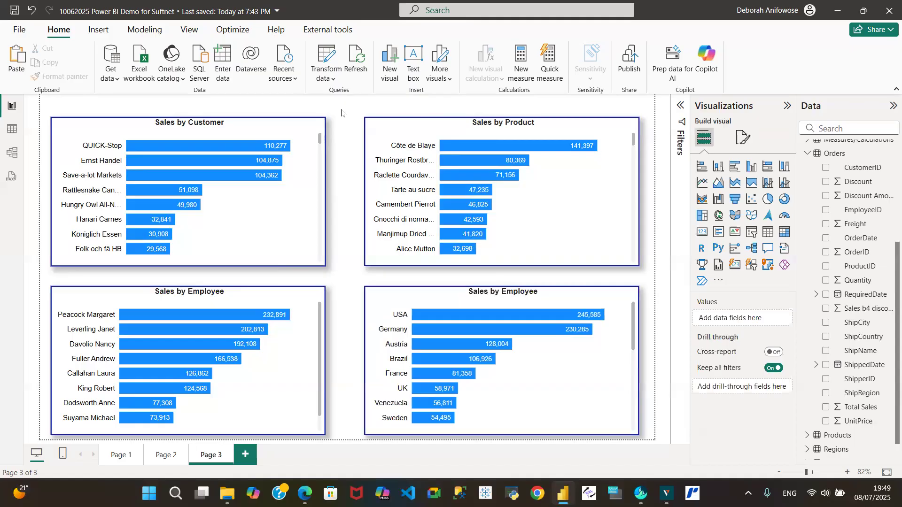
{"action": "left_click", "coordinate": [13, 17]}
Add a text box reading "NORTHWIND SALES ANALYSIS" and resize it to a narrow strip above the Sales by Customer chart.
{"action": "left_click", "coordinate": [98, 29]}
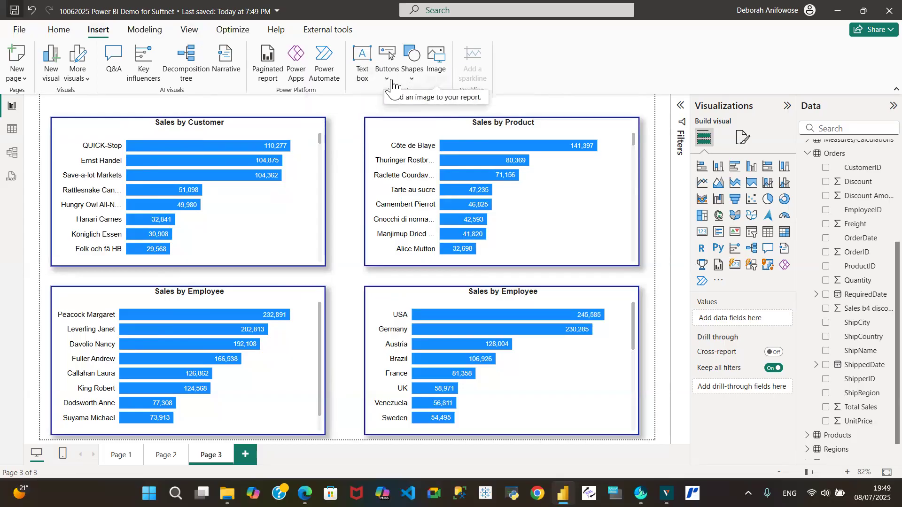
{"action": "left_click", "coordinate": [361, 81]}
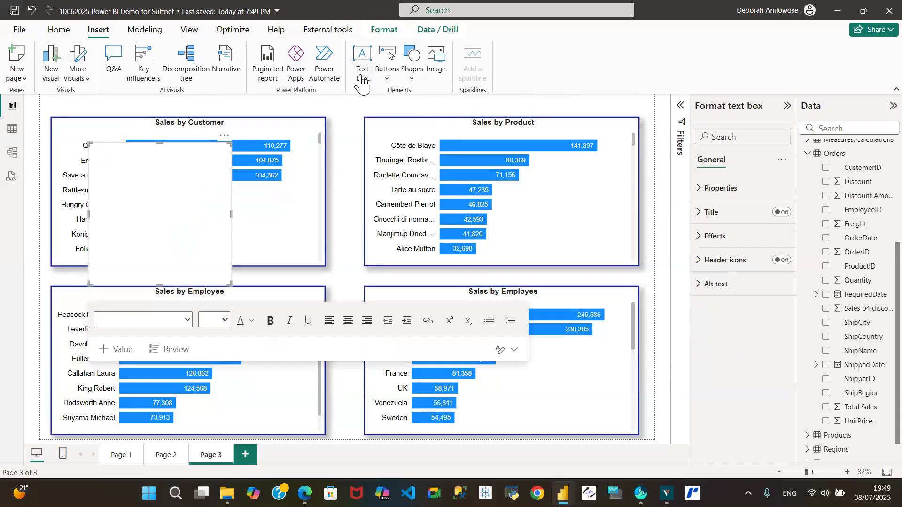
{"action": "left_click", "coordinate": [157, 162]}
{"action": "type", "text": "SALES ANALYSIS"}
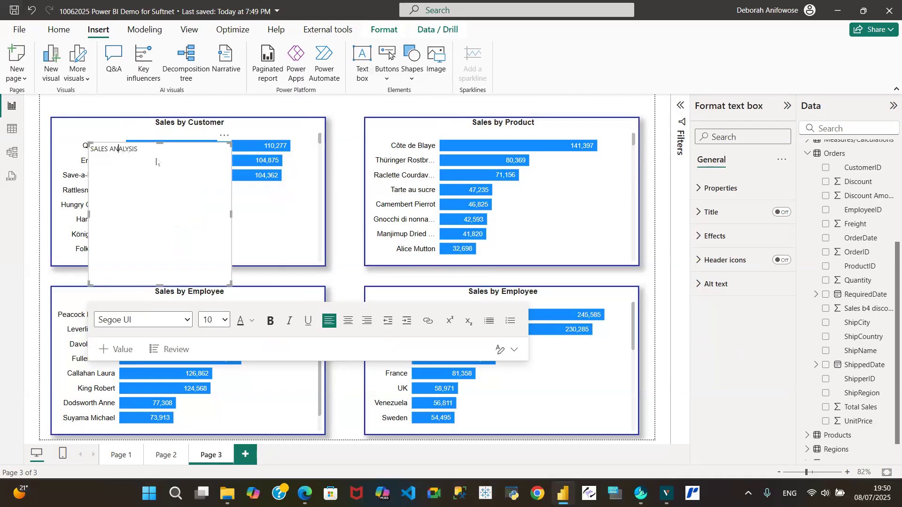
{"action": "type", "text": "NORTHWIND"}
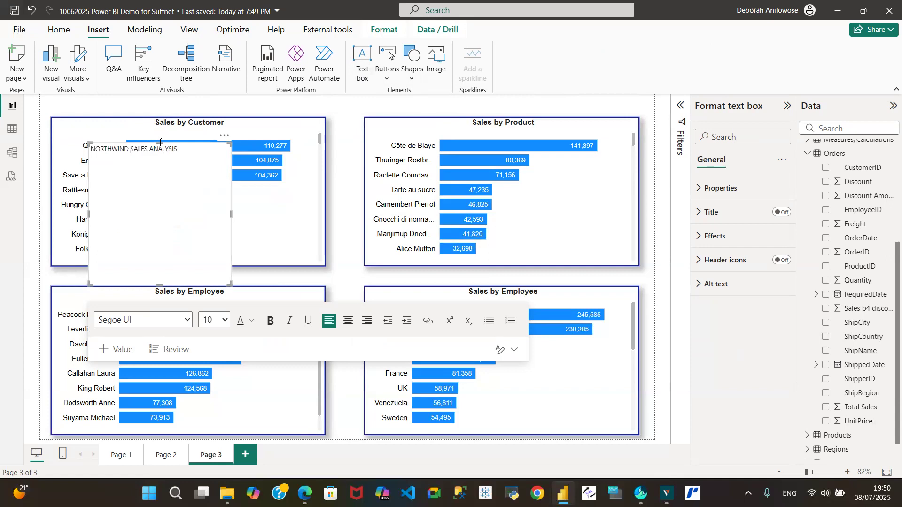
{"action": "left_click_drag", "start_coordinate": [160, 142], "coordinate": [160, 94]}
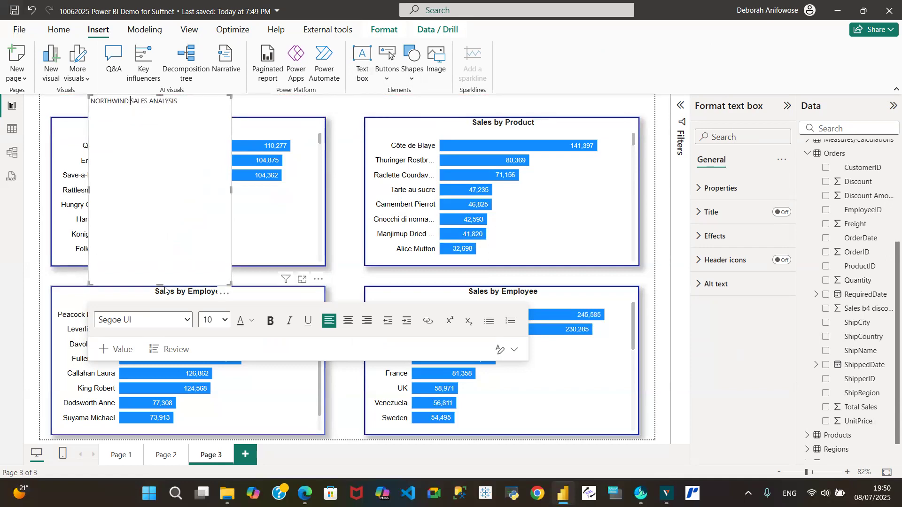
{"action": "left_click_drag", "start_coordinate": [160, 282], "coordinate": [155, 114]}
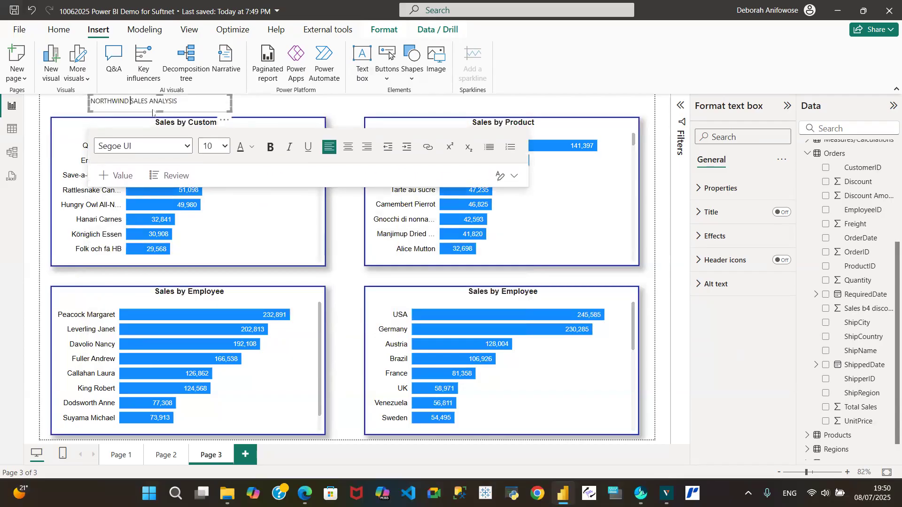
Move all four charts lower on the page, shifting the product and country charts slightly right, to leave room for the heading.
{"action": "left_click_drag", "start_coordinate": [131, 328], "coordinate": [132, 333]}
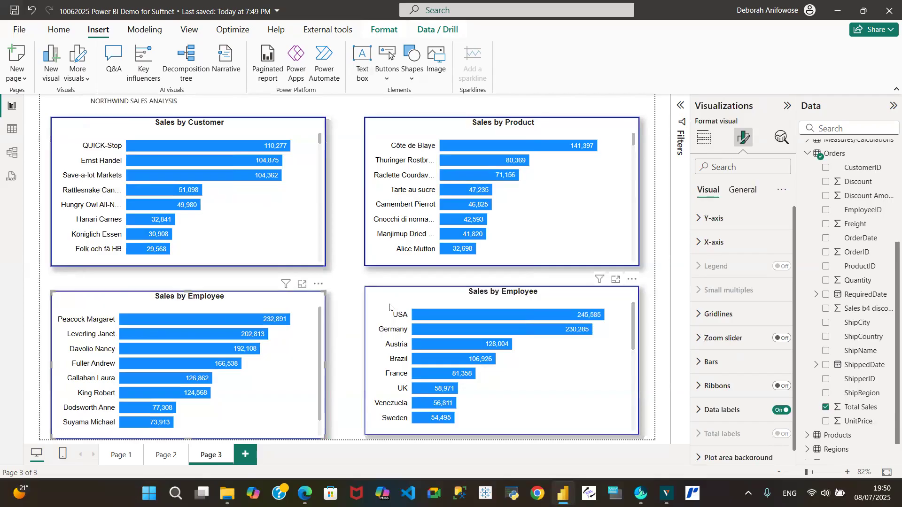
{"action": "left_click_drag", "start_coordinate": [392, 303], "coordinate": [397, 308]}
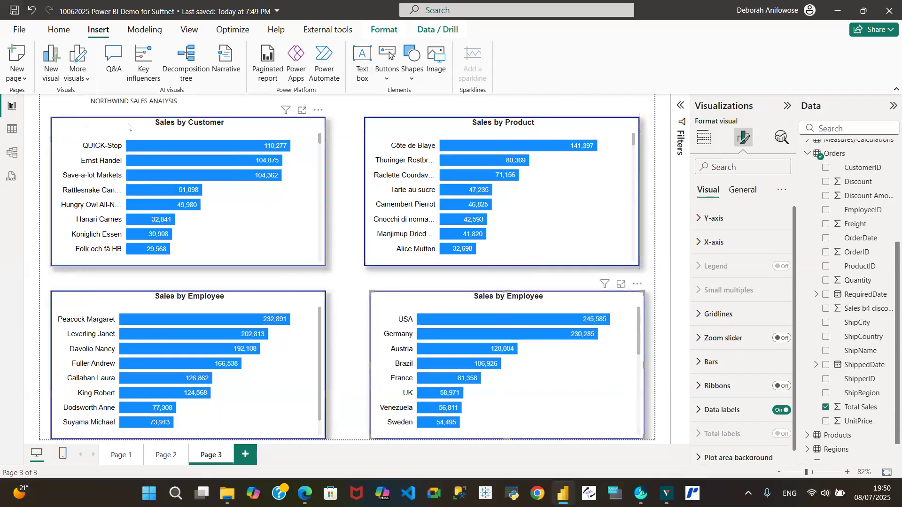
{"action": "left_click_drag", "start_coordinate": [127, 126], "coordinate": [127, 140]}
{"action": "left_click", "coordinate": [432, 124]}
{"action": "left_click_drag", "start_coordinate": [431, 124], "coordinate": [437, 136]}
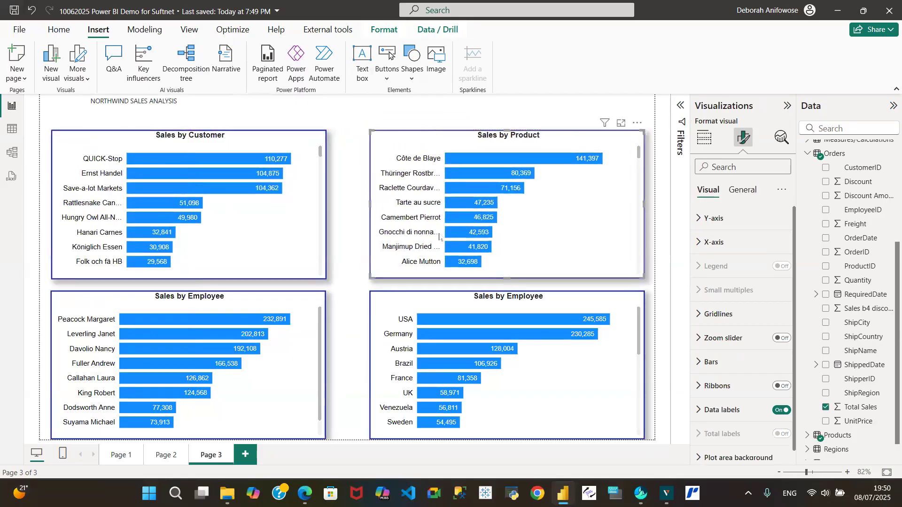
{"action": "left_click", "coordinate": [422, 333]}
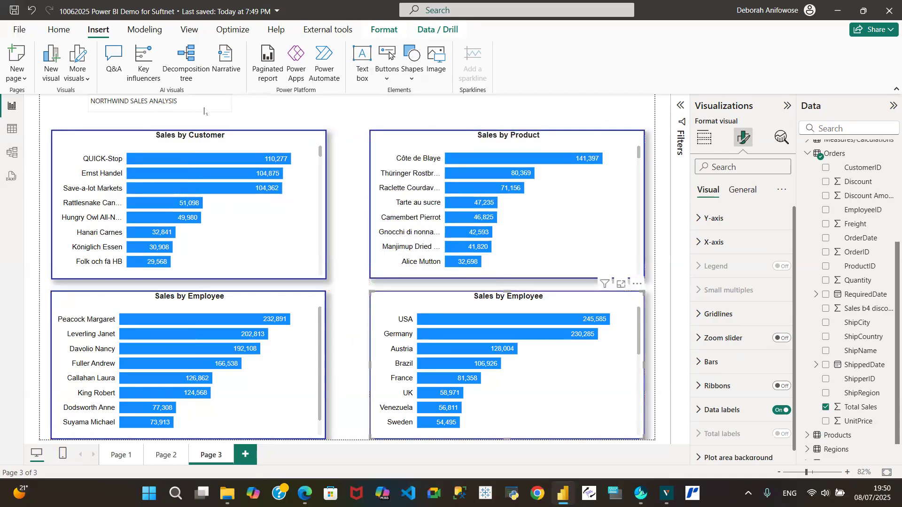
Change the font of the "NORTHWIND SALES ANALYSIS" heading text to Arial.
{"action": "left_click", "coordinate": [183, 104]}
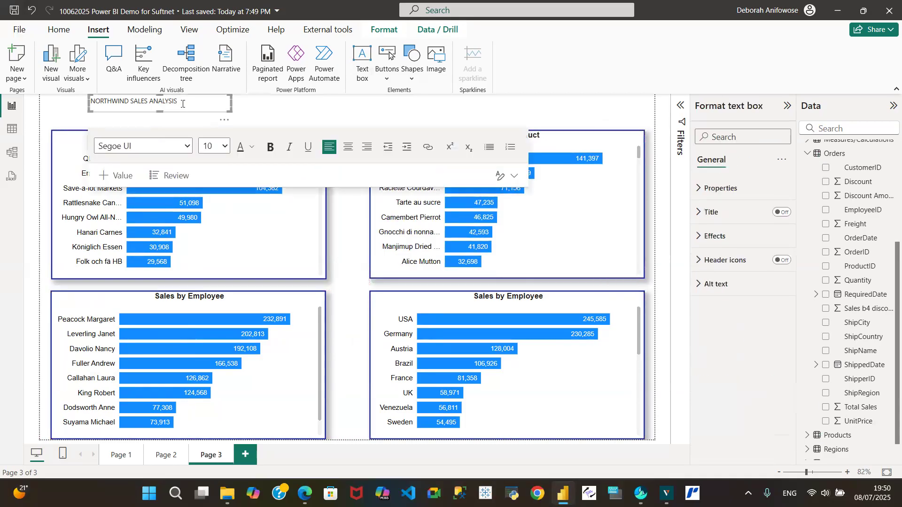
{"action": "left_click_drag", "start_coordinate": [177, 103], "coordinate": [52, 100]}
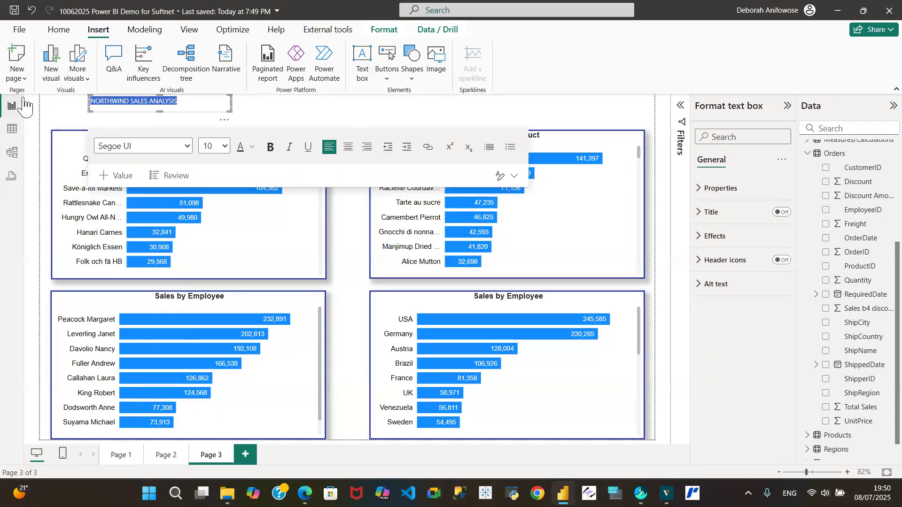
{"action": "left_click", "coordinate": [187, 146]}
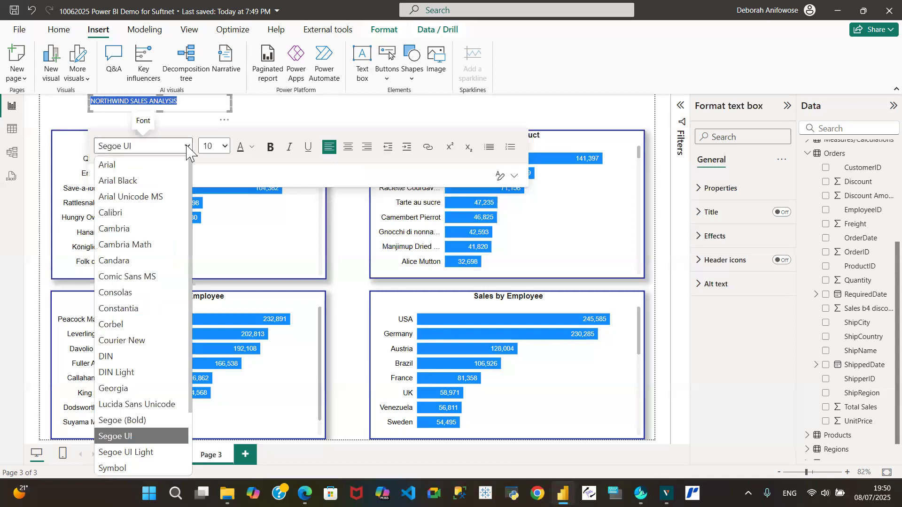
{"action": "left_click", "coordinate": [150, 164]}
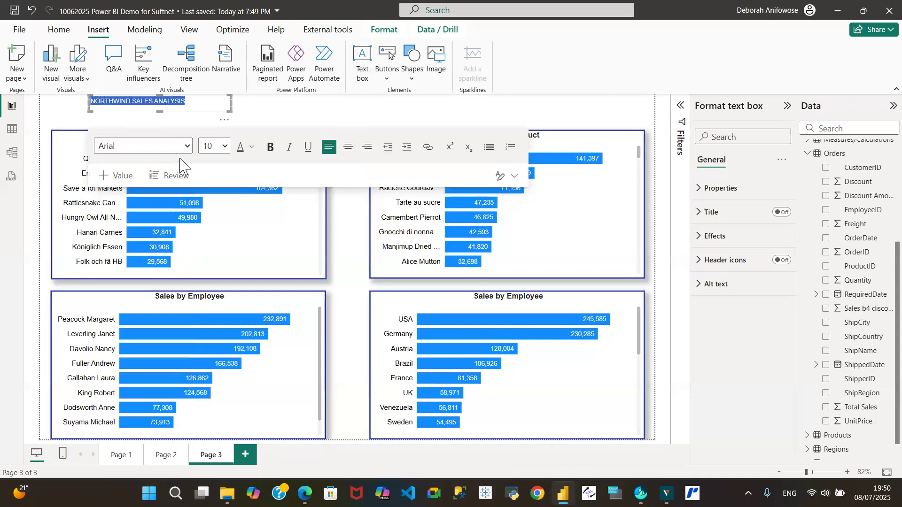
Enlarge the "NORTHWIND SALES ANALYSIS" heading text to size 20 and centre it in a text box widened to about 496.
{"action": "left_click", "coordinate": [226, 147]}
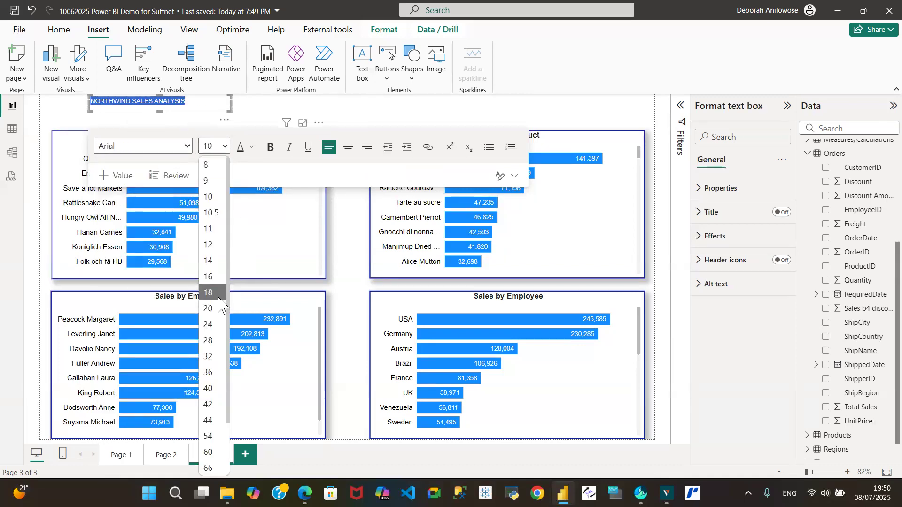
{"action": "left_click", "coordinate": [214, 310]}
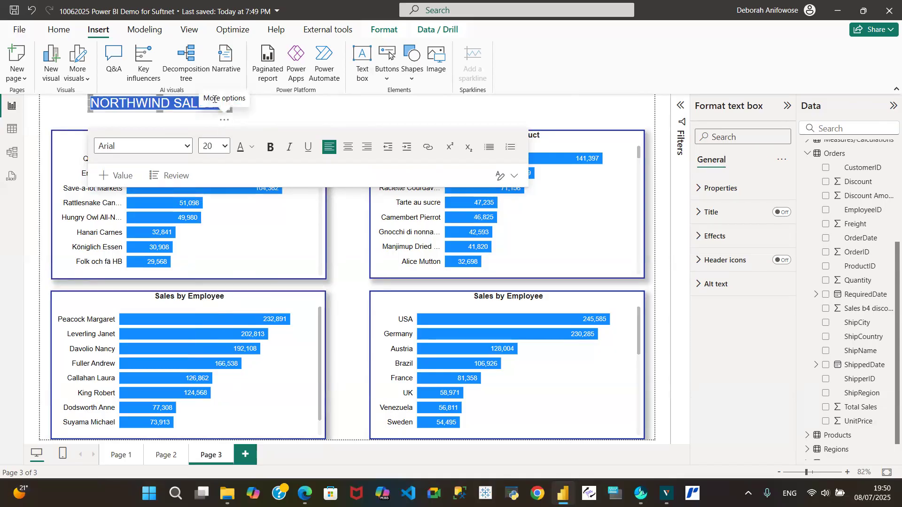
{"action": "left_click", "coordinate": [229, 107]}
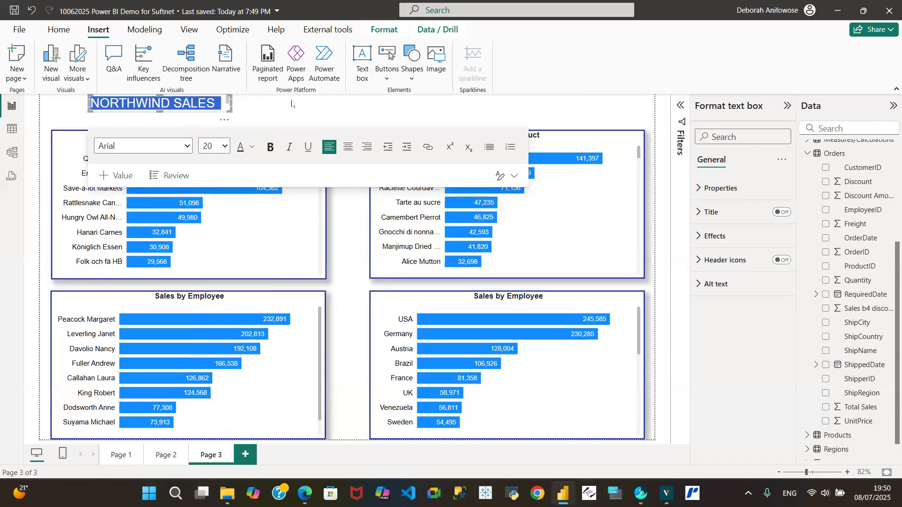
{"action": "left_click", "coordinate": [222, 103]}
{"action": "left_click_drag", "start_coordinate": [236, 104], "coordinate": [327, 106]}
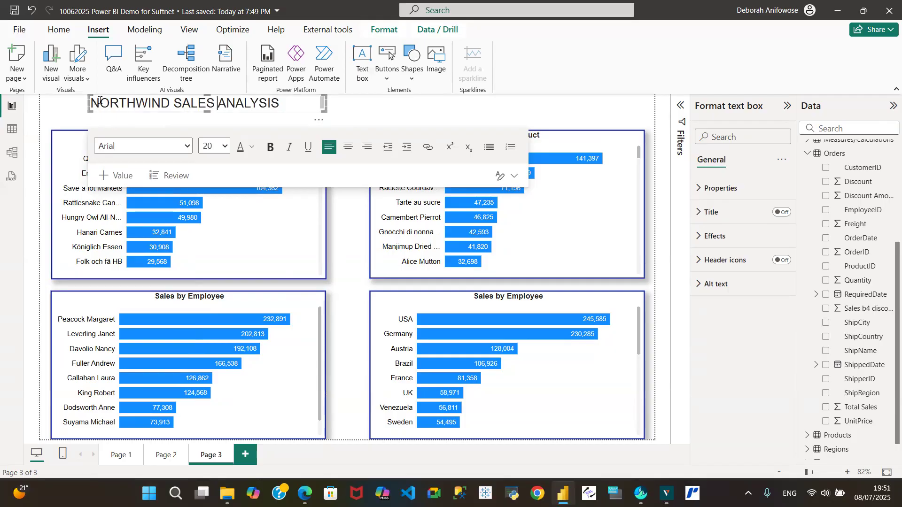
{"action": "left_click", "coordinate": [367, 148]}
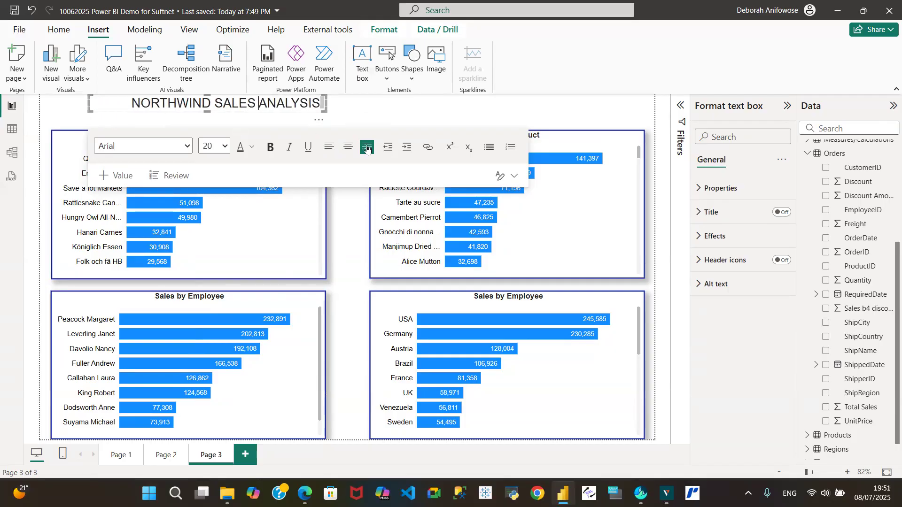
{"action": "left_click", "coordinate": [347, 148]}
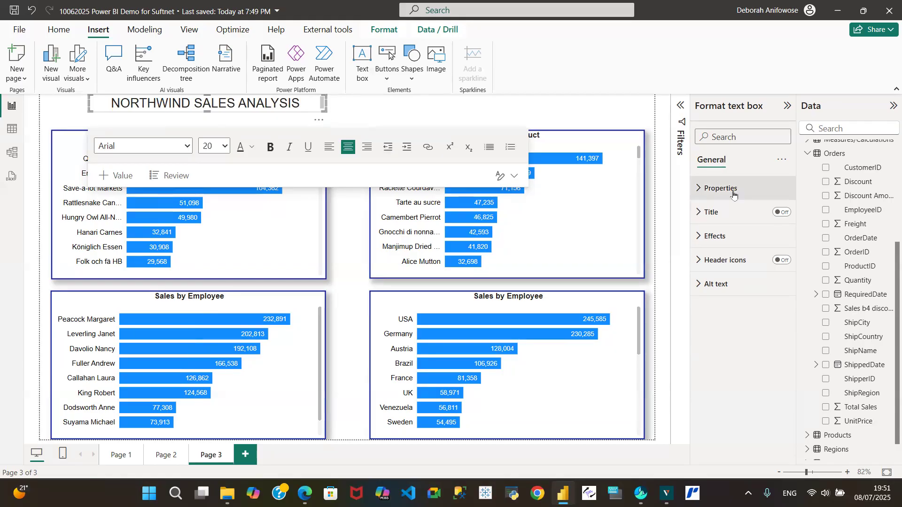
Give the heading text box a dark blue background, using the darkest shade of the light blue theme colour.
{"action": "left_click", "coordinate": [698, 189]}
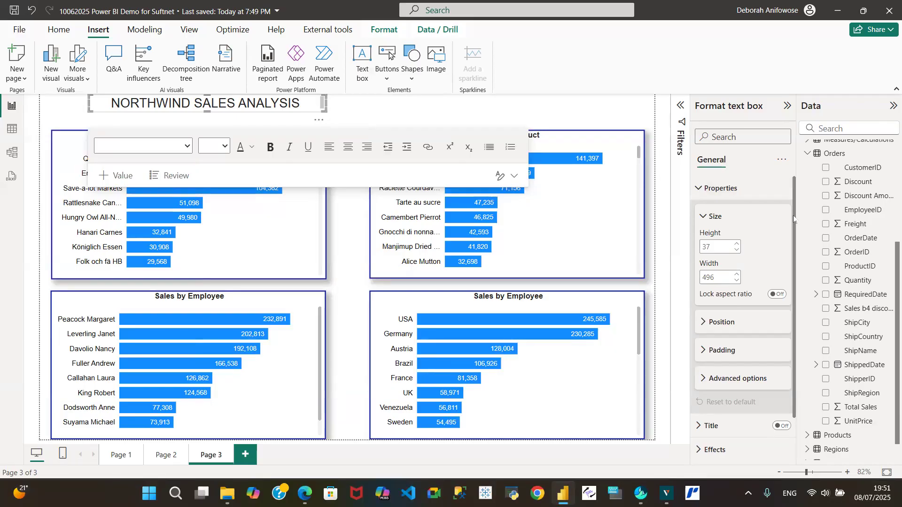
{"action": "left_click_drag", "start_coordinate": [794, 219], "coordinate": [800, 275]}
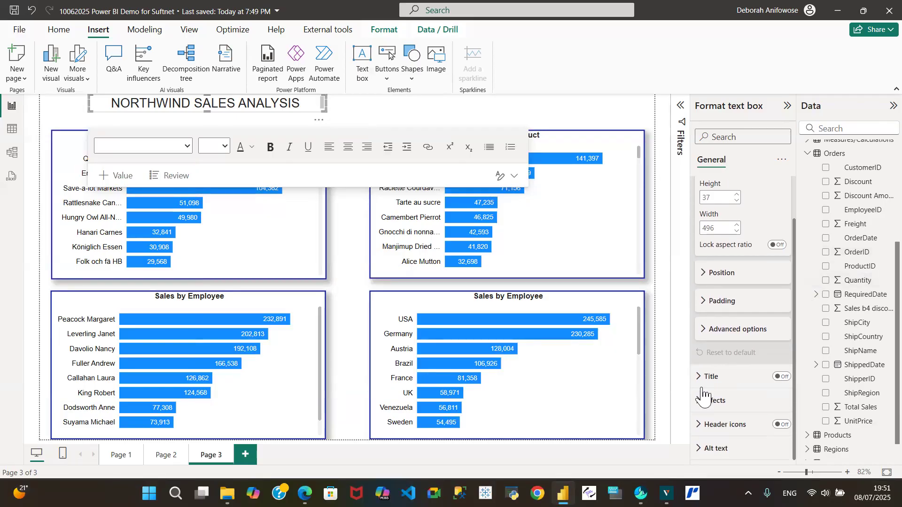
{"action": "left_click", "coordinate": [705, 407]}
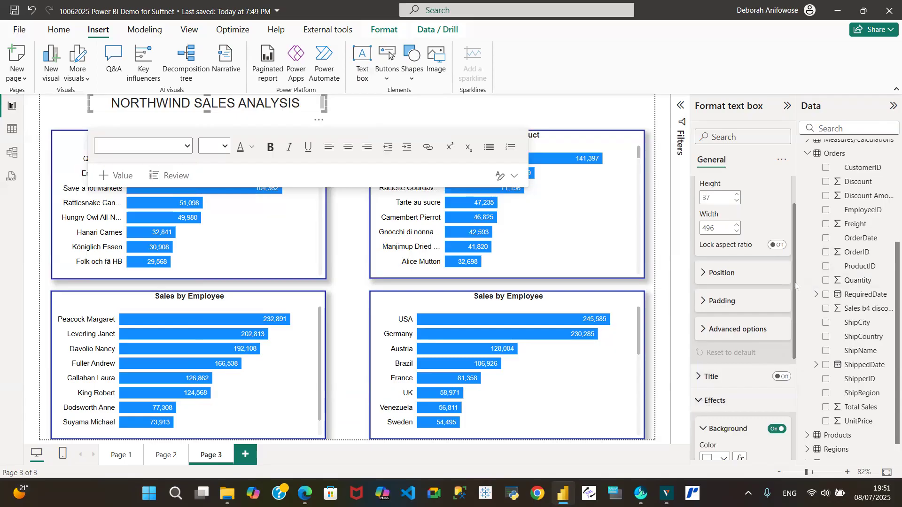
{"action": "left_click_drag", "start_coordinate": [796, 286], "coordinate": [799, 337]}
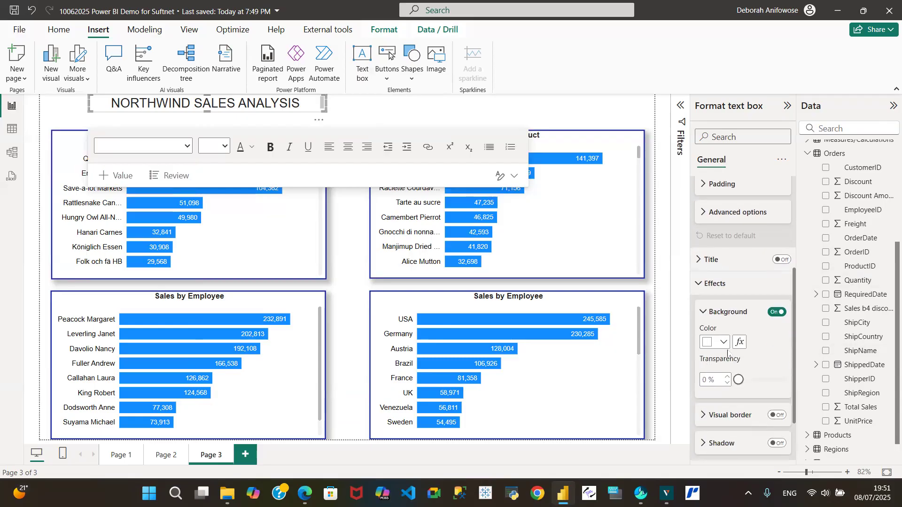
{"action": "left_click", "coordinate": [724, 347]}
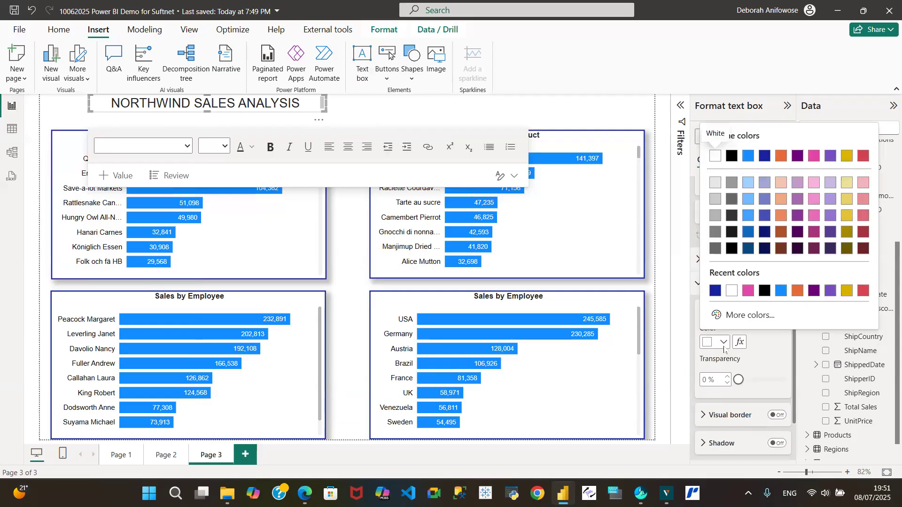
{"action": "left_click", "coordinate": [750, 249]}
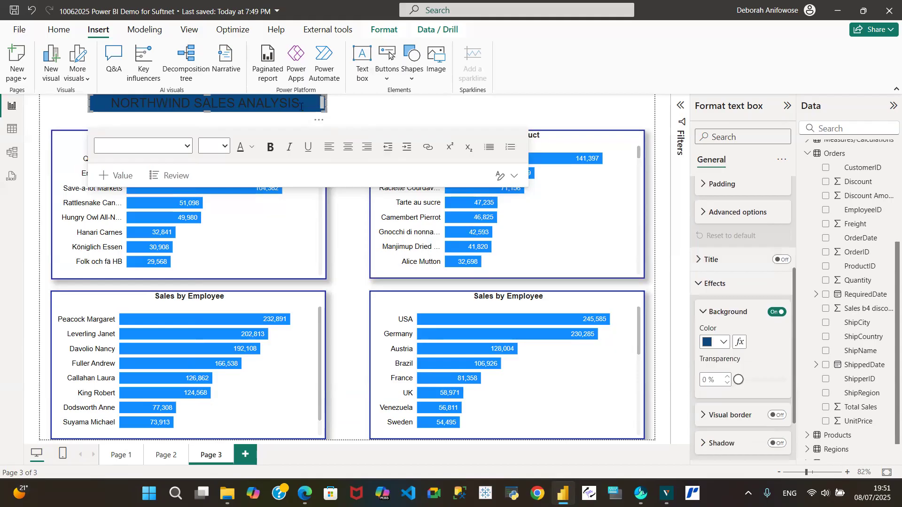
Make the "NORTHWIND SALES ANALYSIS" heading text white and bold.
{"action": "left_click_drag", "start_coordinate": [301, 104], "coordinate": [106, 99]}
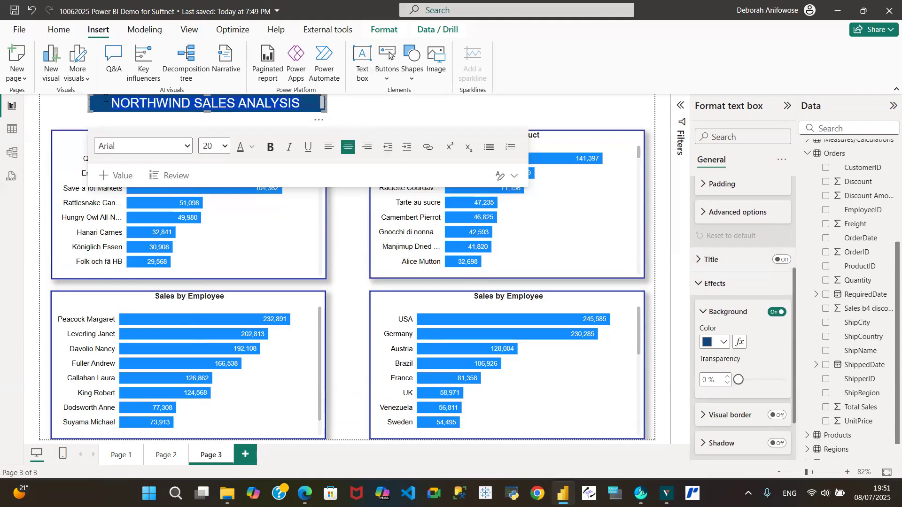
{"action": "left_click", "coordinate": [252, 147]}
{"action": "left_click", "coordinate": [264, 188]}
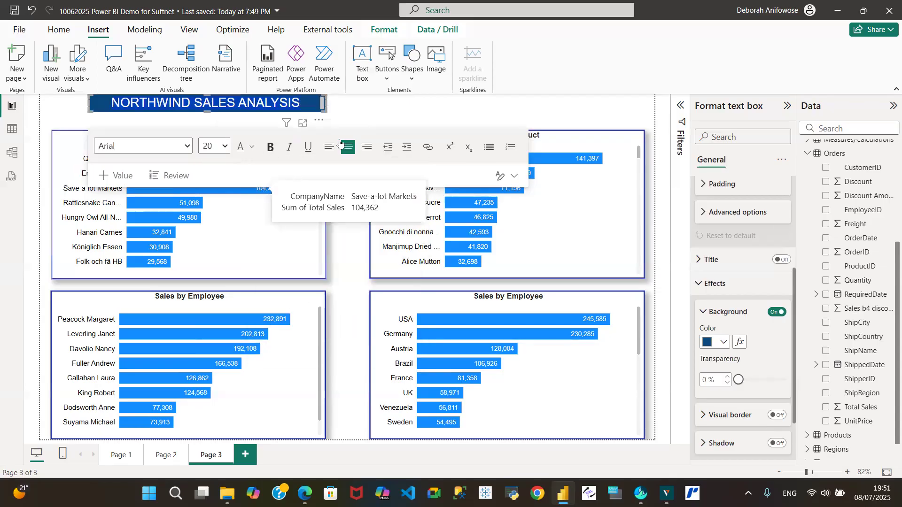
{"action": "left_click", "coordinate": [270, 148]}
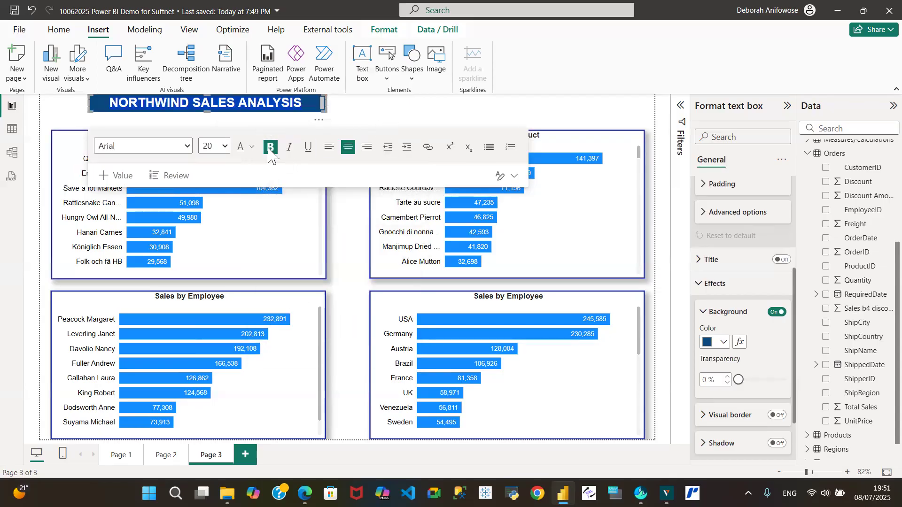
{"action": "left_click", "coordinate": [395, 116]}
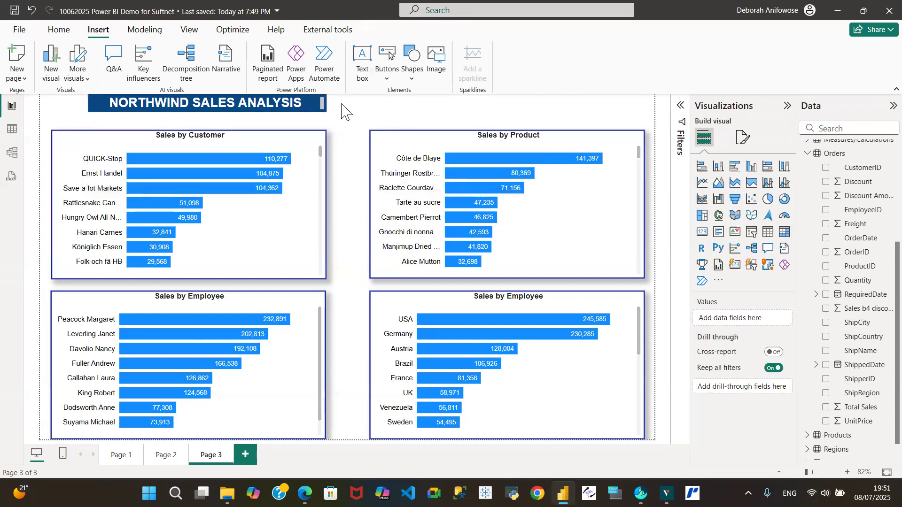
Make the heading text box slightly taller and stretch it across the full width of the report page.
{"action": "left_click", "coordinate": [324, 106]}
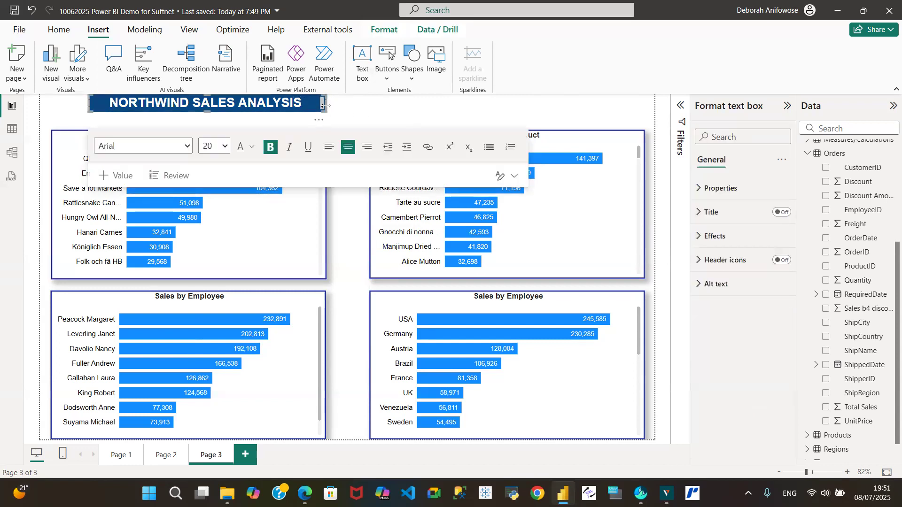
{"action": "left_click_drag", "start_coordinate": [323, 105], "coordinate": [380, 107]}
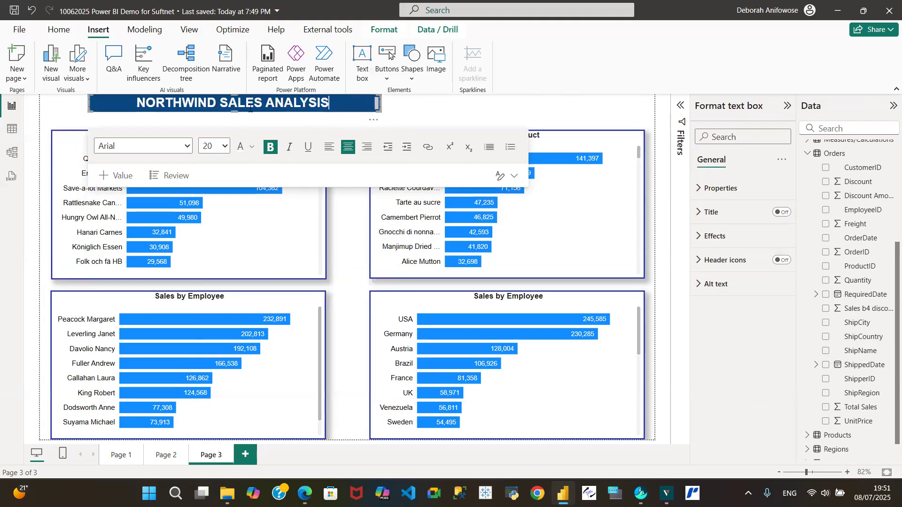
{"action": "left_click_drag", "start_coordinate": [234, 108], "coordinate": [235, 117]}
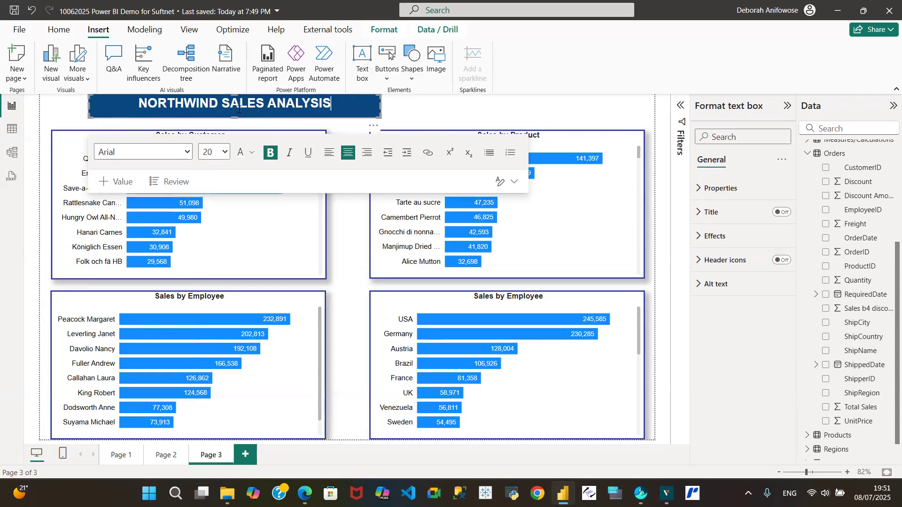
{"action": "left_click", "coordinate": [84, 104]}
{"action": "left_click", "coordinate": [102, 102]}
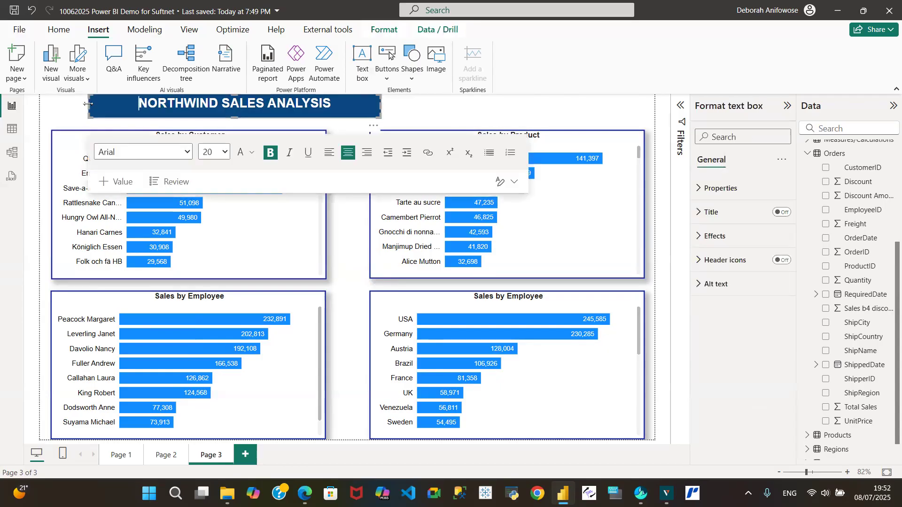
{"action": "left_click_drag", "start_coordinate": [89, 103], "coordinate": [41, 103]}
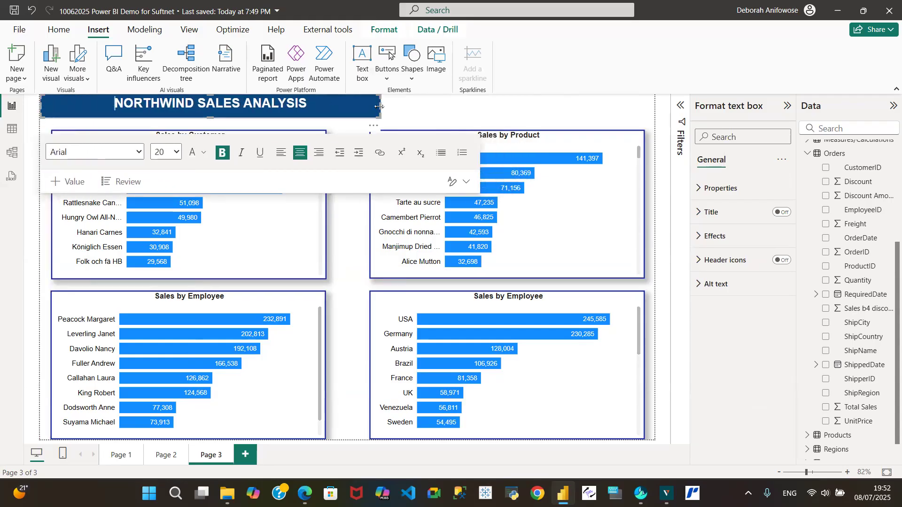
{"action": "left_click_drag", "start_coordinate": [379, 107], "coordinate": [654, 121]}
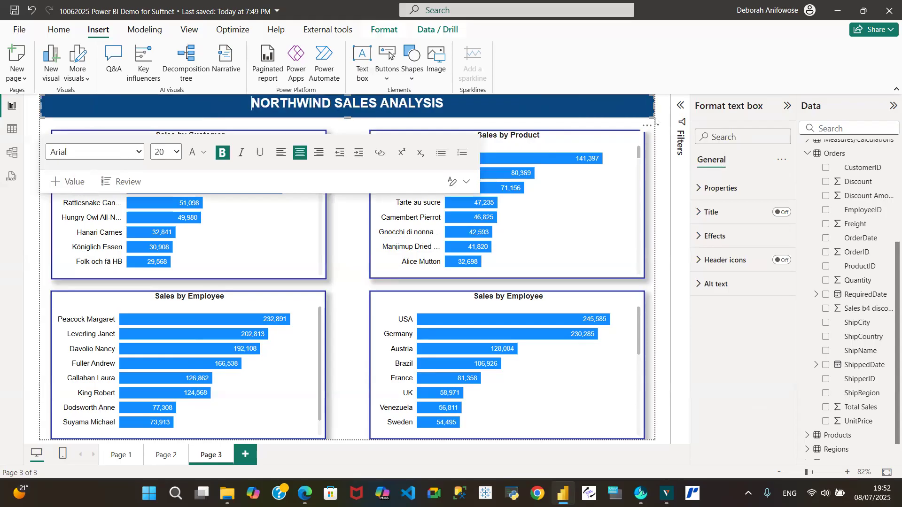
{"action": "left_click", "coordinate": [342, 133]}
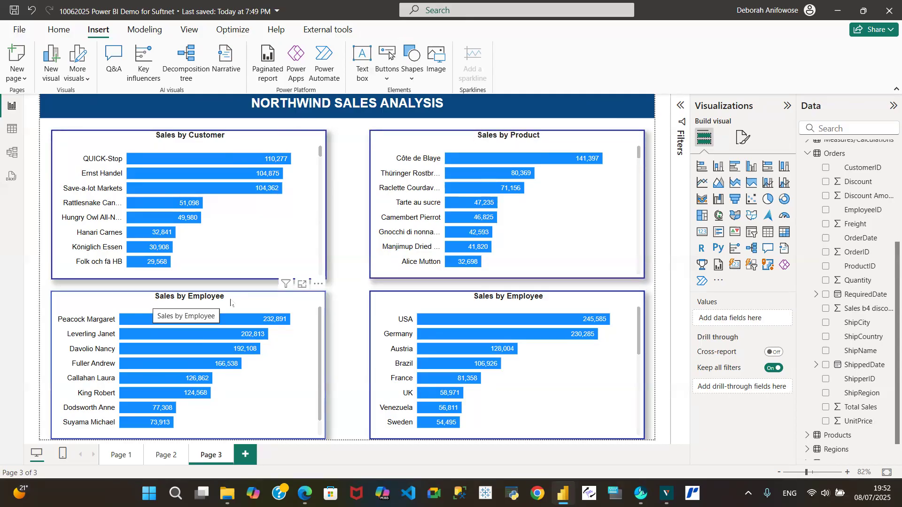
Change the title of the country bar chart to "Sales by Country" and save the report.
{"action": "left_click", "coordinate": [454, 304]}
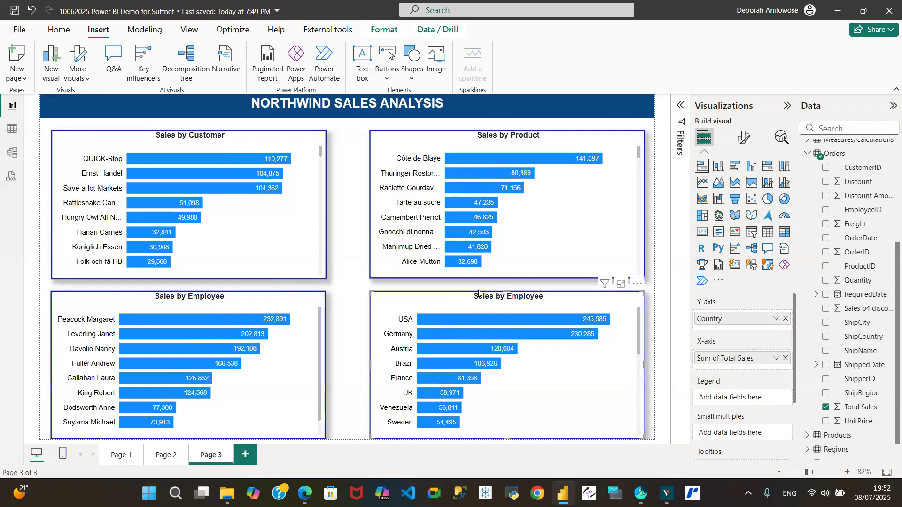
{"action": "left_click", "coordinate": [745, 139]}
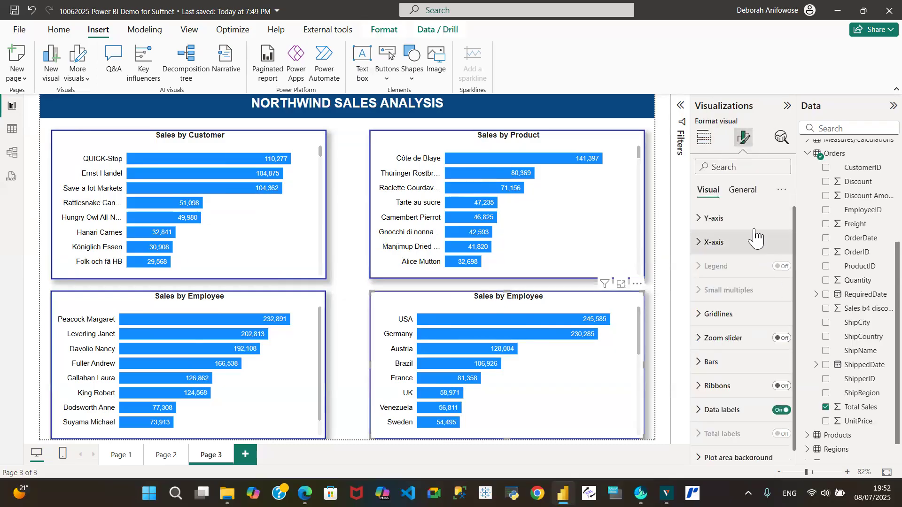
{"action": "left_click", "coordinate": [747, 192]}
{"action": "left_click", "coordinate": [698, 248]}
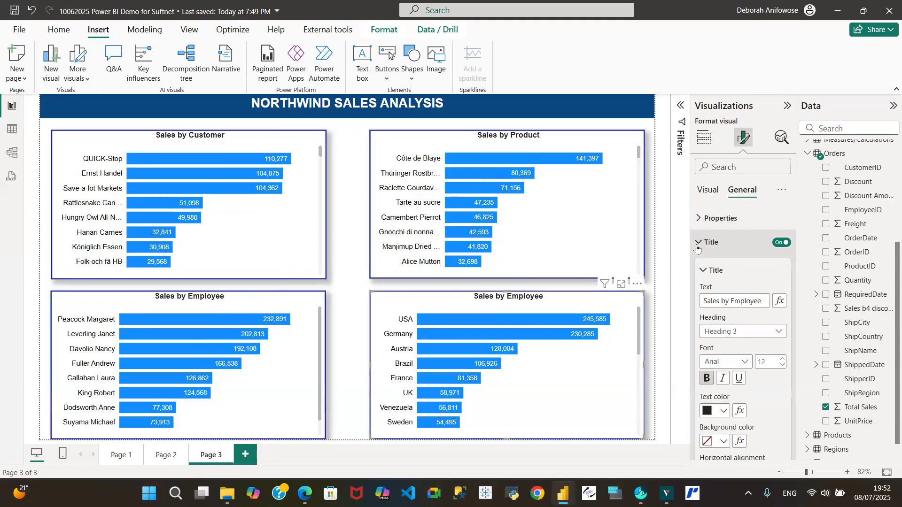
{"action": "left_click", "coordinate": [763, 303]}
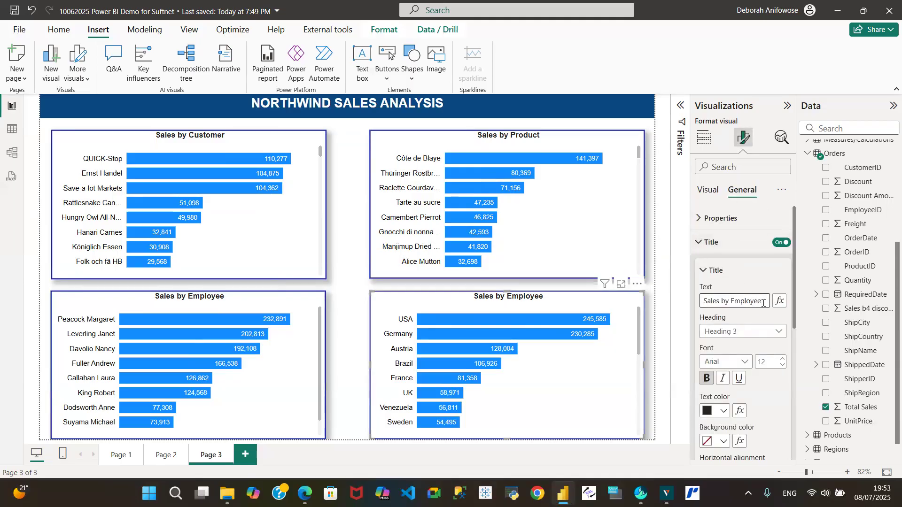
{"action": "key", "text": "BackSpace"}
{"action": "type", "text": "Country"}
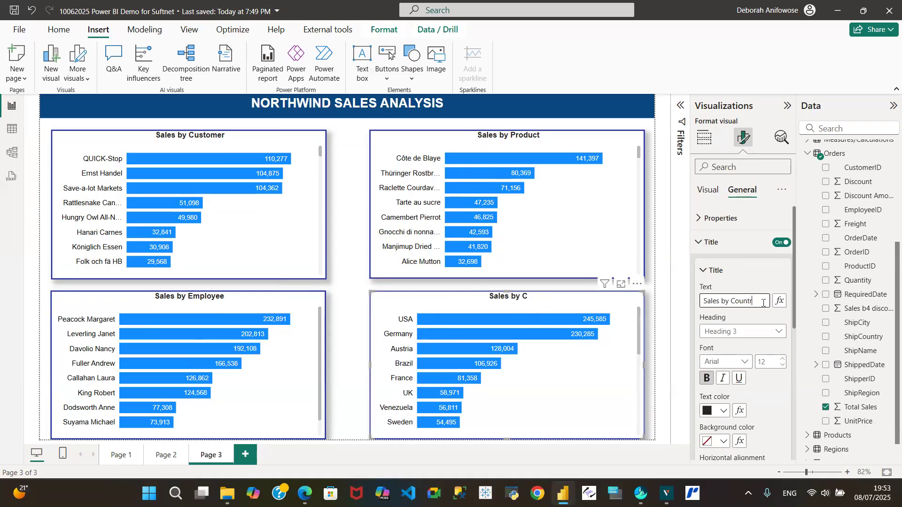
{"action": "left_click", "coordinate": [343, 298]}
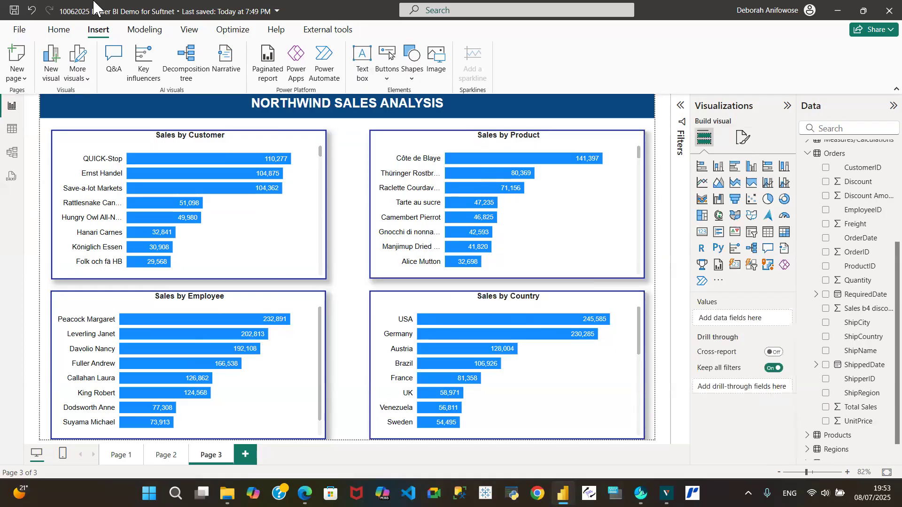
{"action": "left_click", "coordinate": [14, 10]}
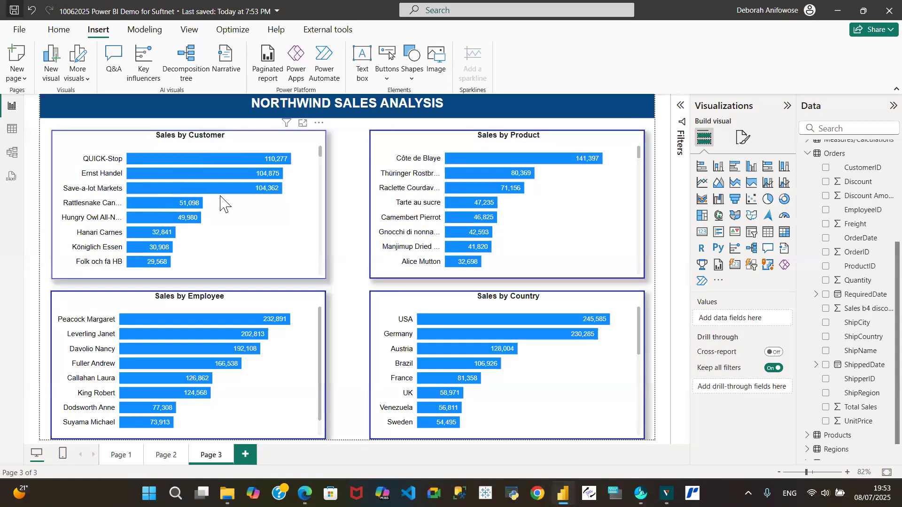
Set the transparency of the heading text box's background to 16%.
{"action": "mouse_move", "coordinate": [197, 175]}
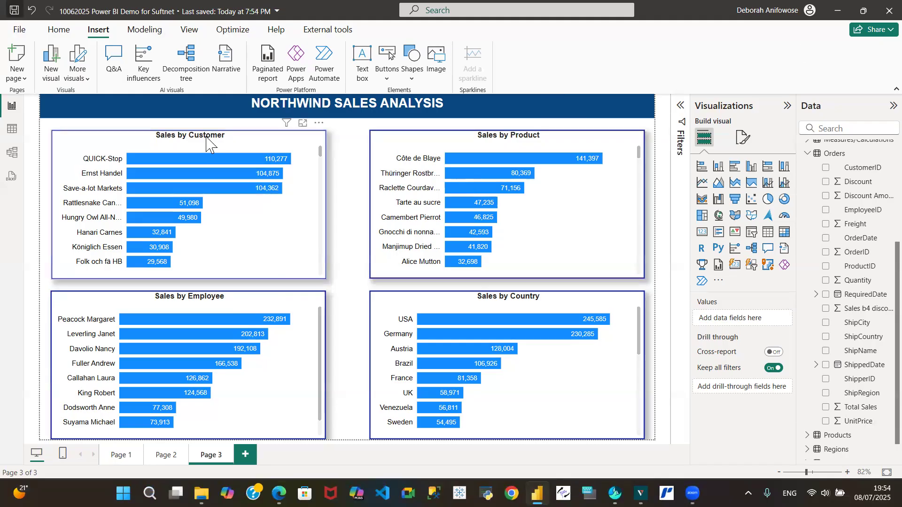
{"action": "left_click", "coordinate": [141, 103]}
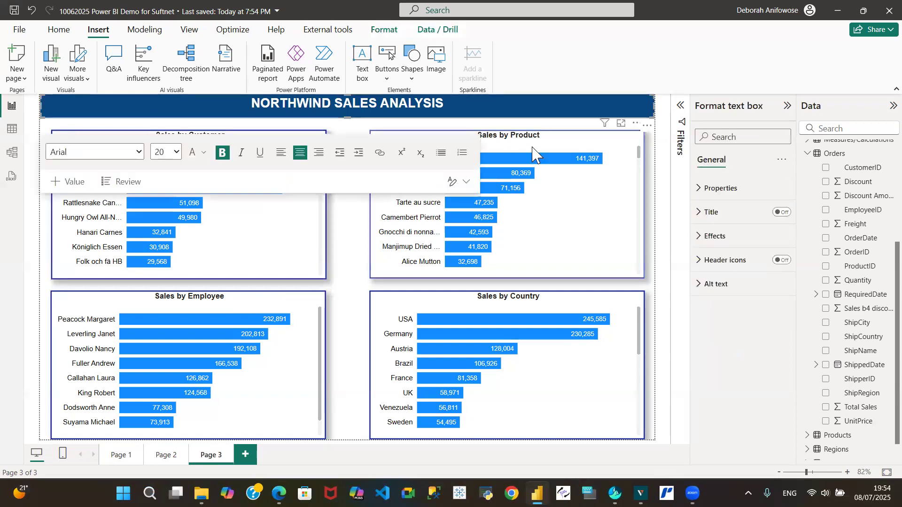
{"action": "left_click", "coordinate": [698, 237]}
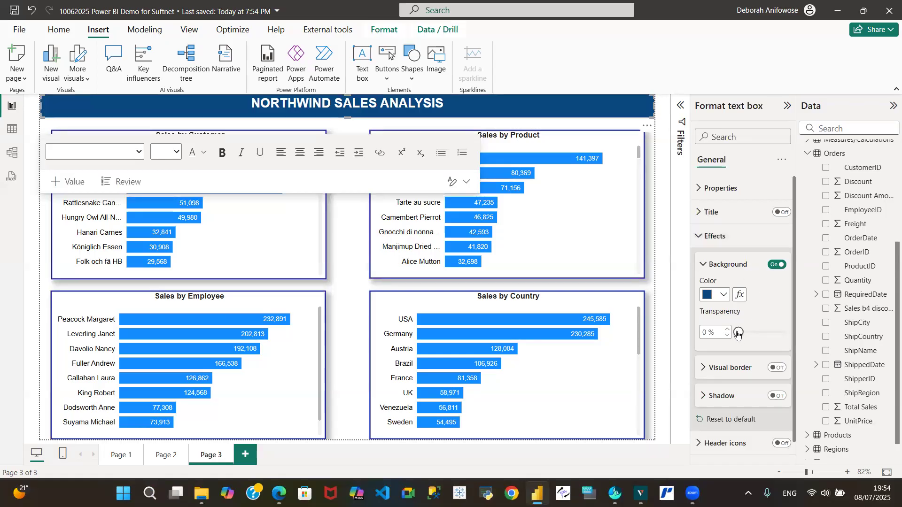
{"action": "left_click_drag", "start_coordinate": [737, 333], "coordinate": [753, 337]}
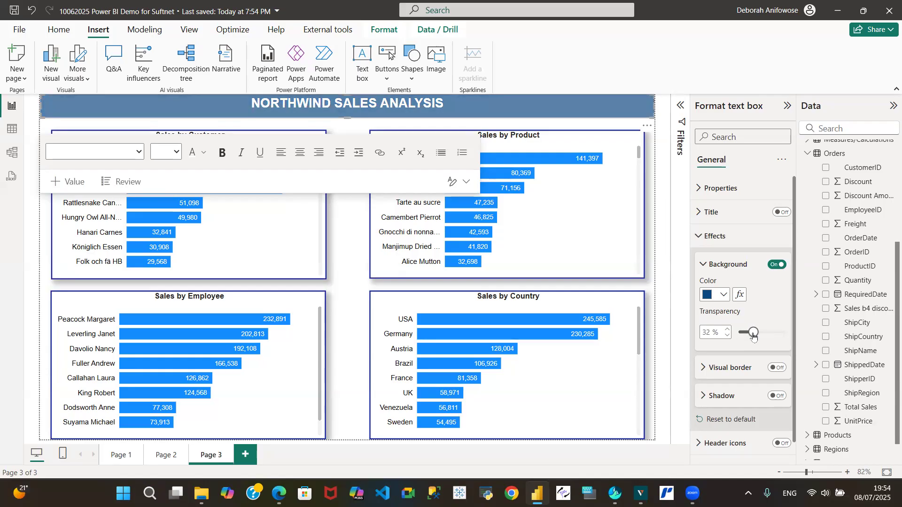
{"action": "left_click", "coordinate": [727, 336]}
{"action": "left_click", "coordinate": [727, 337]}
{"action": "left_click", "coordinate": [727, 337]}
{"action": "left_click", "coordinate": [727, 338]}
{"action": "left_click", "coordinate": [727, 337]}
{"action": "left_click", "coordinate": [728, 337]}
{"action": "left_click", "coordinate": [728, 337]}
{"action": "left_click", "coordinate": [728, 337]}
{"action": "left_click", "coordinate": [727, 337]}
{"action": "left_click", "coordinate": [727, 338]}
{"action": "left_click", "coordinate": [727, 337]}
{"action": "left_click", "coordinate": [727, 337]}
{"action": "left_click", "coordinate": [727, 337]}
{"action": "left_click", "coordinate": [727, 337]}
{"action": "left_click", "coordinate": [727, 338]}
{"action": "left_click", "coordinate": [727, 338]}
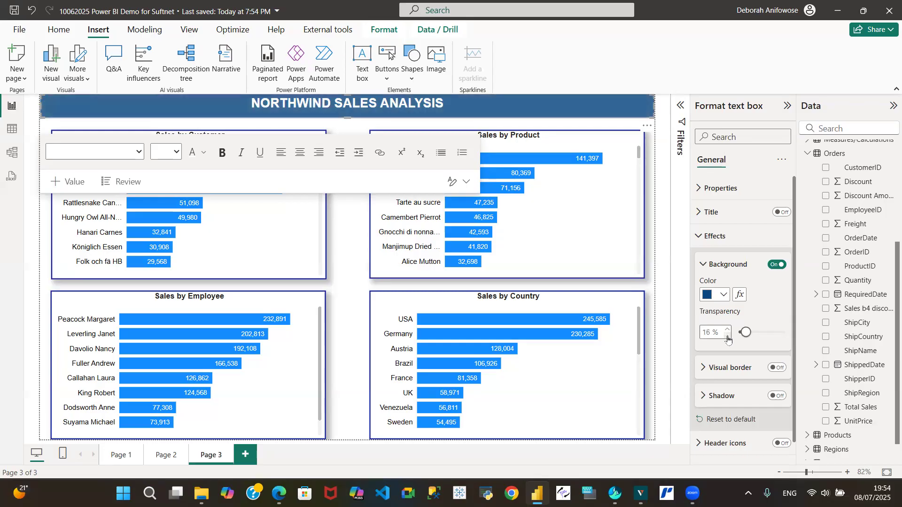
Reduce the transparency of the NORTHWIND SALES ANALYSIS text box background to just below 12%.
{"action": "left_click", "coordinate": [727, 338]}
{"action": "left_click", "coordinate": [728, 337]}
{"action": "left_click", "coordinate": [727, 337]}
{"action": "left_click", "coordinate": [727, 337]}
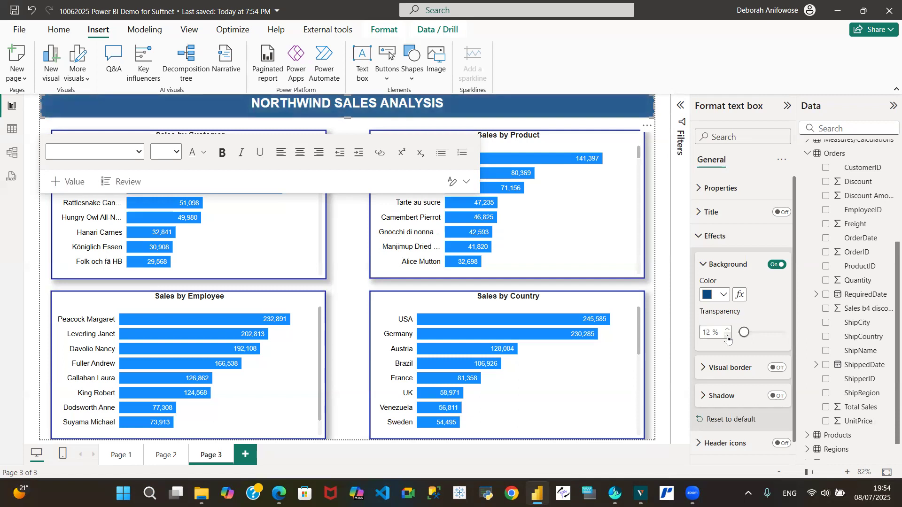
{"action": "left_click", "coordinate": [727, 337]}
{"action": "left_click", "coordinate": [728, 337]}
{"action": "left_click", "coordinate": [340, 264]}
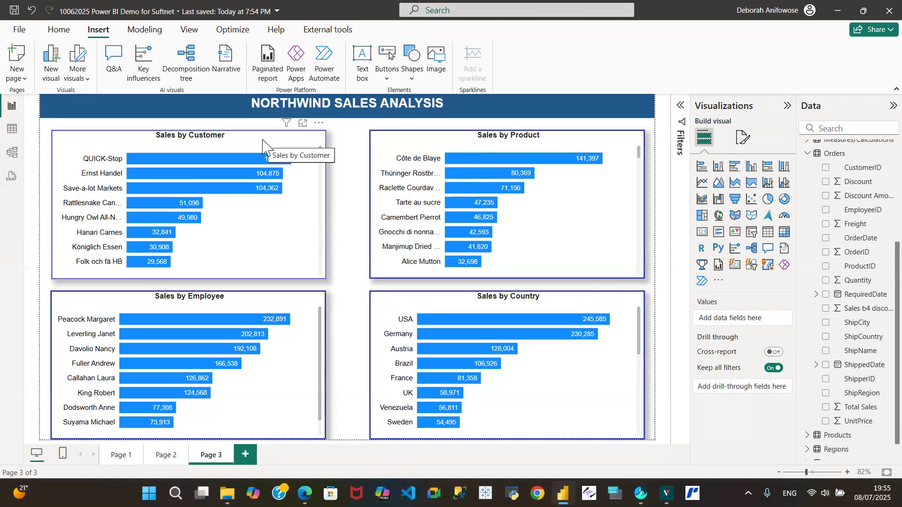
{"action": "left_click", "coordinate": [122, 458]}
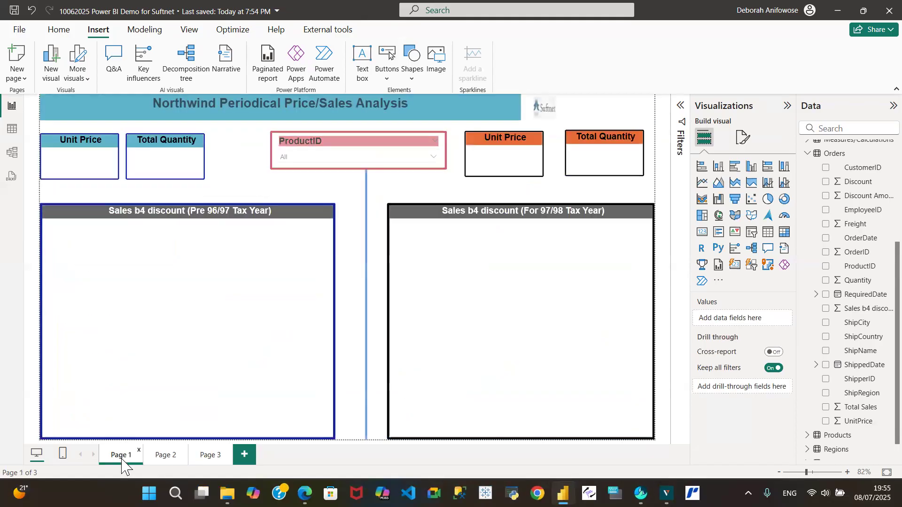
{"action": "left_click", "coordinate": [167, 456]}
{"action": "left_click", "coordinate": [214, 459]}
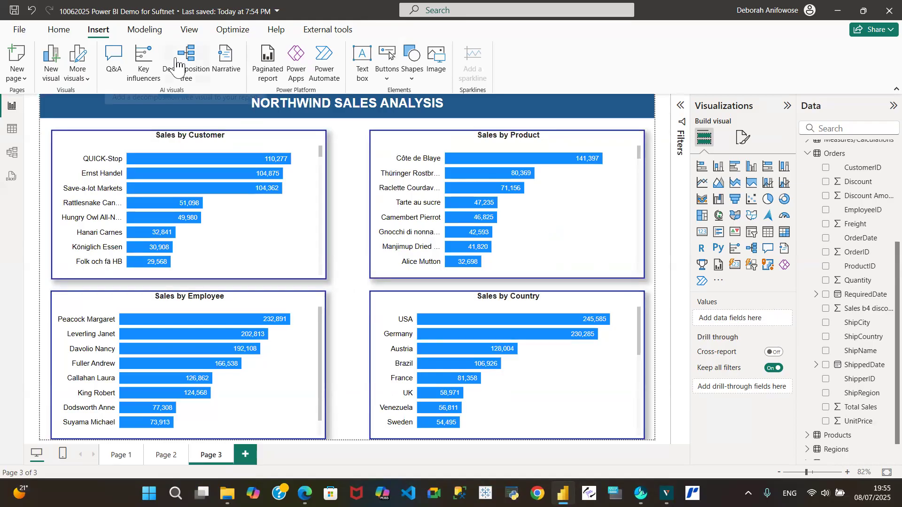
{"action": "left_click", "coordinate": [91, 139]}
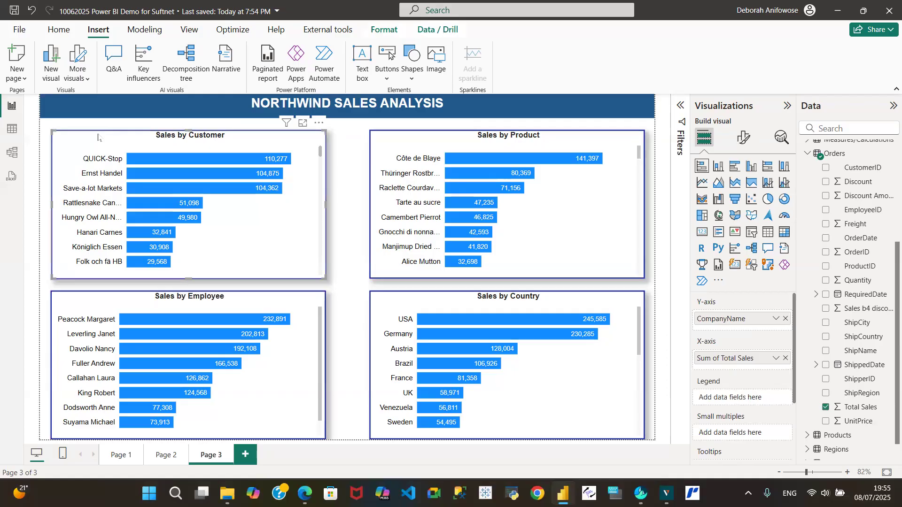
{"action": "left_click", "coordinate": [351, 151]}
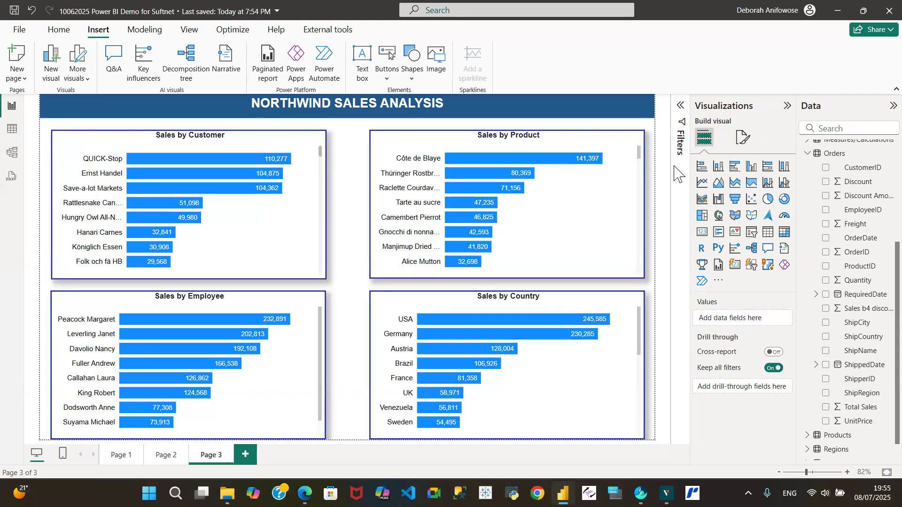
{"action": "left_click", "coordinate": [742, 137]}
{"action": "left_click", "coordinate": [342, 173]}
{"action": "left_click", "coordinate": [742, 139]}
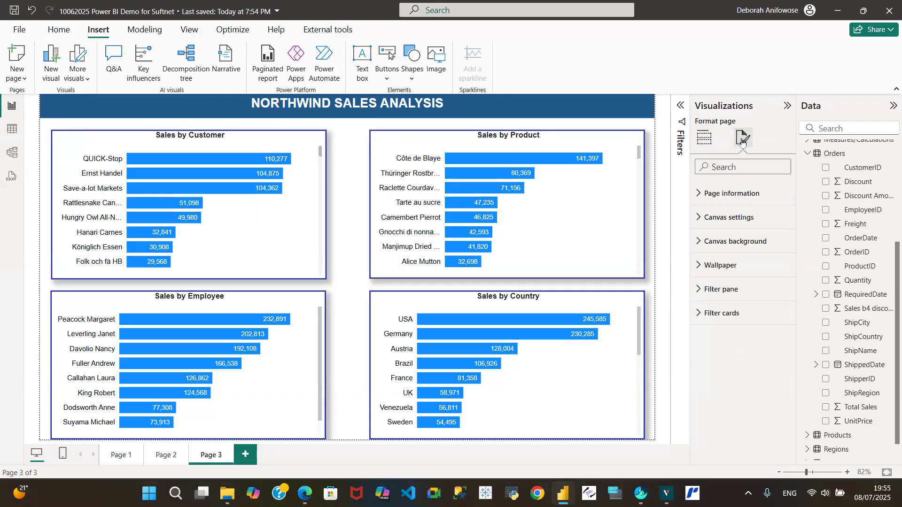
{"action": "left_click", "coordinate": [345, 185]}
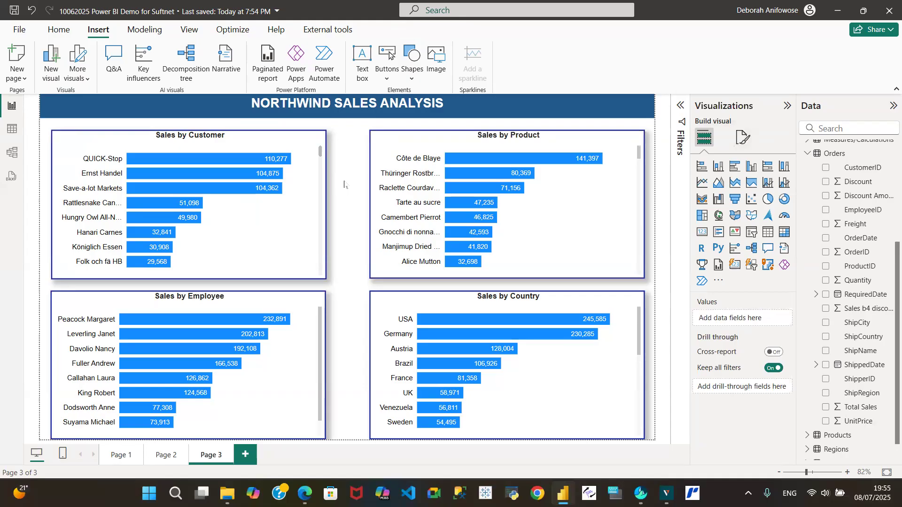
Set the report page's wallpaper to the lightest grey shade of white with 29% transparency.
{"action": "left_click", "coordinate": [740, 139]}
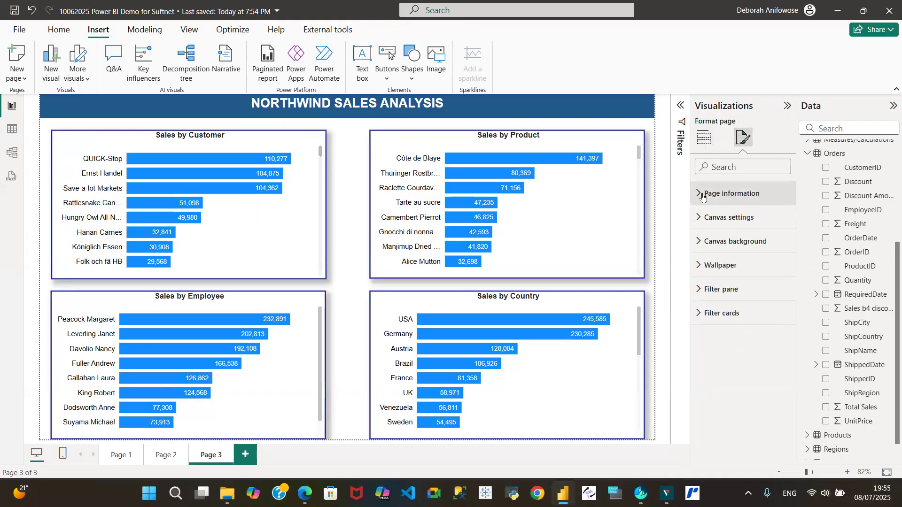
{"action": "left_click", "coordinate": [700, 218]}
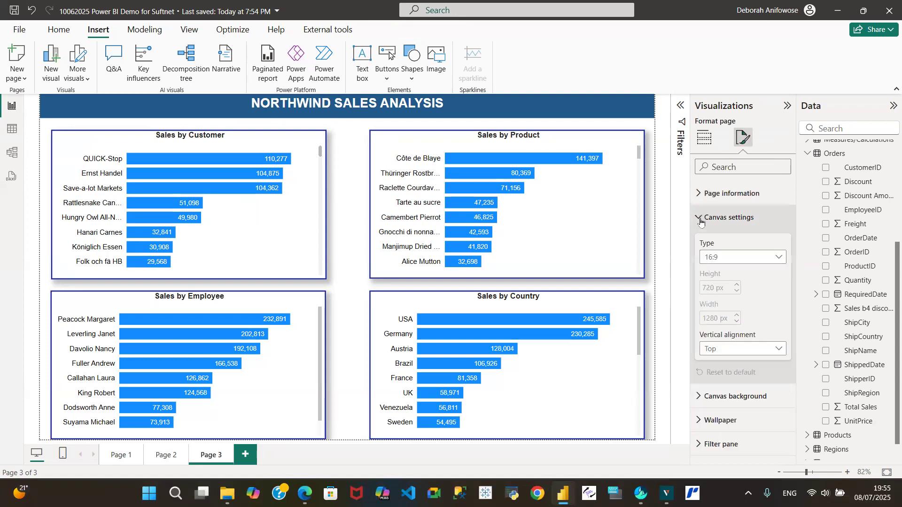
{"action": "left_click", "coordinate": [700, 219]}
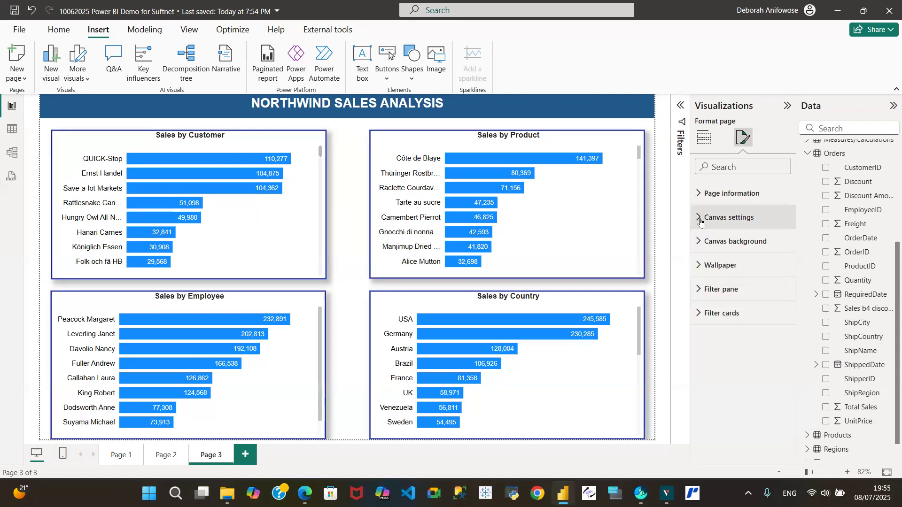
{"action": "left_click", "coordinate": [701, 264]}
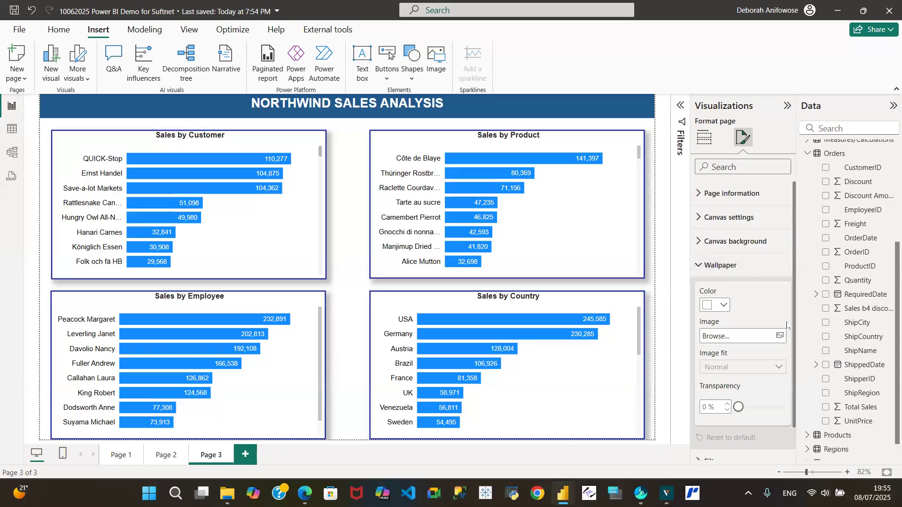
{"action": "left_click", "coordinate": [722, 307]}
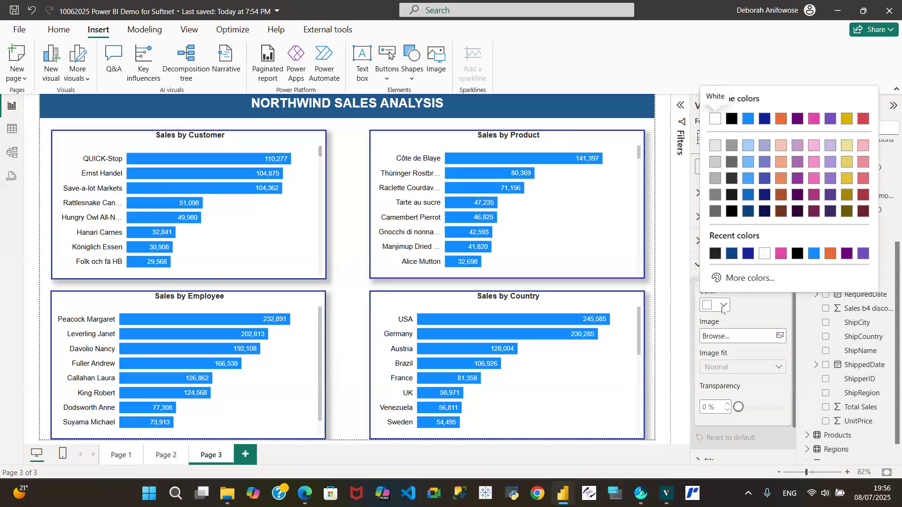
{"action": "left_click", "coordinate": [716, 146]}
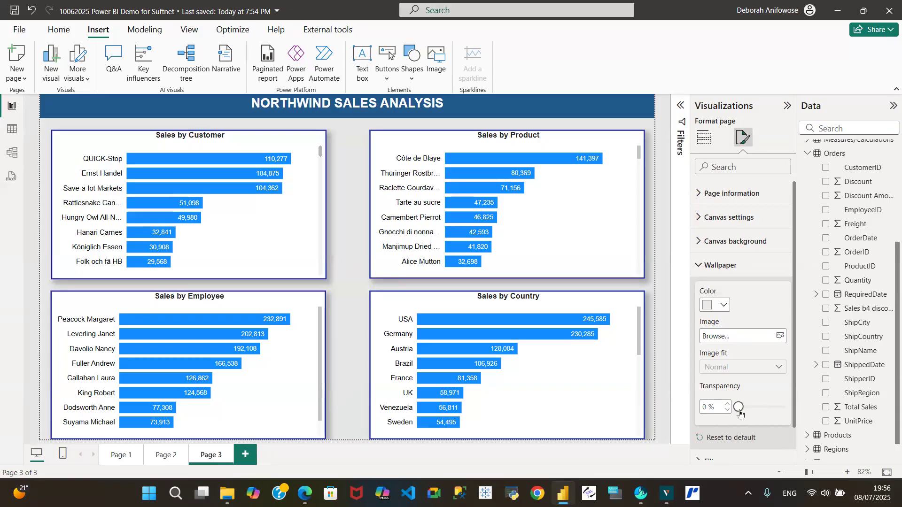
{"action": "left_click_drag", "start_coordinate": [739, 408], "coordinate": [751, 414]}
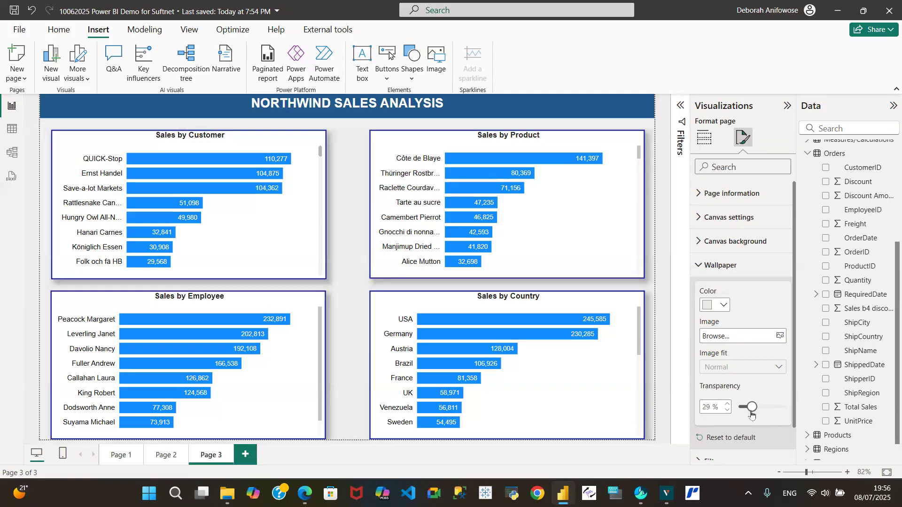
{"action": "left_click", "coordinate": [349, 145]}
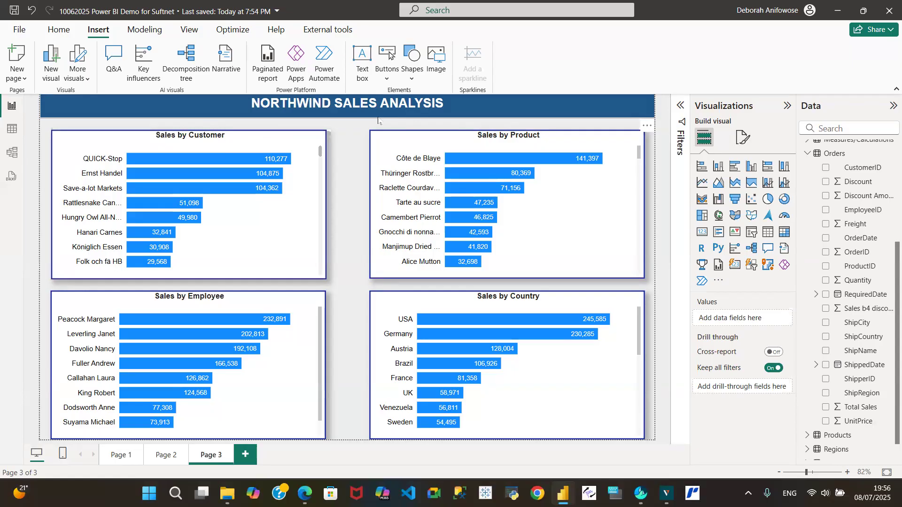
Rename Page 3 of the report to "Sales Analysis".
{"action": "double_click", "coordinate": [215, 460]}
{"action": "key", "text": "BackSpace"}
{"action": "key", "text": "BackSpace"}
{"action": "key", "text": "BackSpace"}
{"action": "key", "text": "BackSpace"}
{"action": "key", "text": "BackSpace"}
{"action": "key", "text": "BackSpace"}
{"action": "type", "text": "Sales Analkysi"}
{"action": "key", "text": "Return"}
{"action": "key", "text": "BackSpace"}
{"action": "key", "text": "BackSpace"}
{"action": "key", "text": "BackSpace"}
{"action": "key", "text": "BackSpace"}
{"action": "key", "text": "BackSpace"}
{"action": "type", "text": "lysis"}
{"action": "key", "text": "Return"}
Rename Page 1, which holds the periodical price and sales visuals, to "Price Analysis".
{"action": "left_click", "coordinate": [119, 461]}
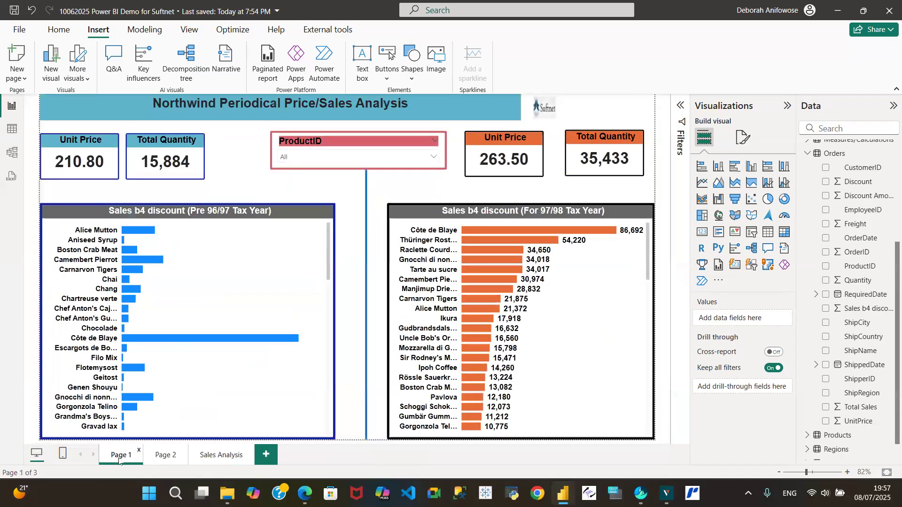
{"action": "double_click", "coordinate": [119, 459]}
{"action": "key", "text": "BackSpace"}
{"action": "key", "text": "BackSpace"}
{"action": "key", "text": "BackSpace"}
{"action": "key", "text": "BackSpace"}
{"action": "key", "text": "BackSpace"}
{"action": "type", "text": "Price Analysis"}
Rename Page 2 to "Trend Analysis" and save the report with the Sales Analysis page open.
{"action": "left_click", "coordinate": [170, 456]}
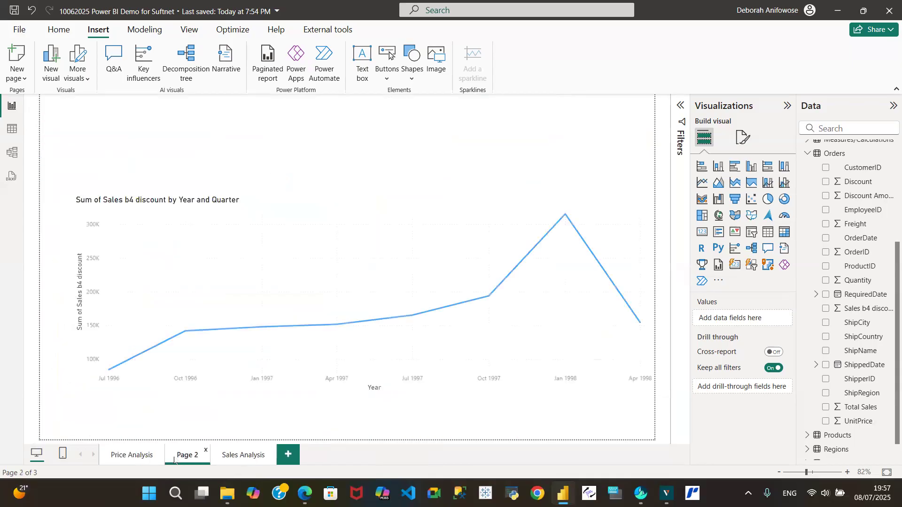
{"action": "double_click", "coordinate": [192, 454]}
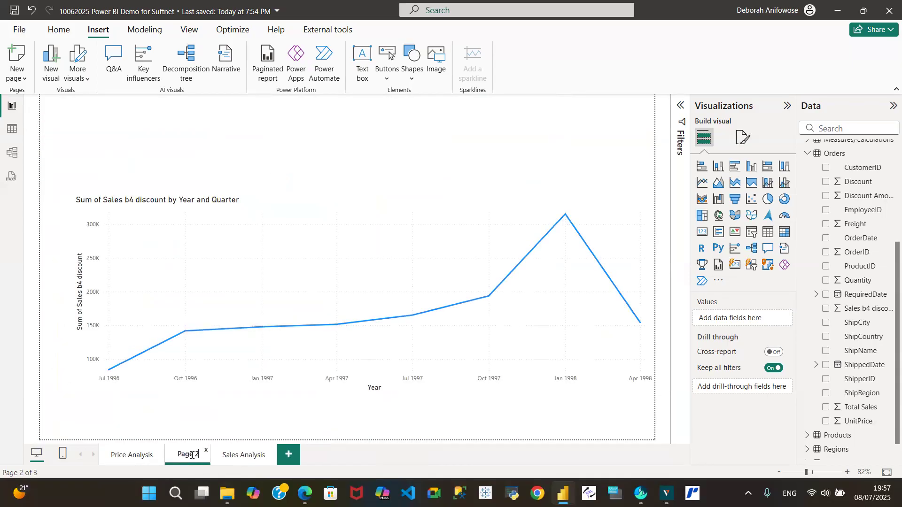
{"action": "key", "text": "BackSpace"}
{"action": "key", "text": "BackSpace"}
{"action": "key", "text": "BackSpace"}
{"action": "type", "text": "Trend Analysis"}
{"action": "key", "text": "Return"}
{"action": "left_click", "coordinate": [257, 459]}
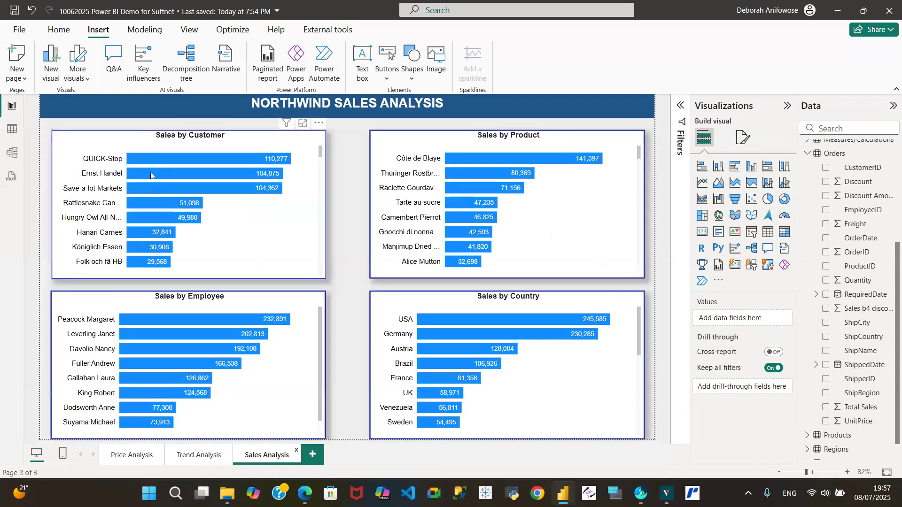
{"action": "left_click", "coordinate": [14, 11]}
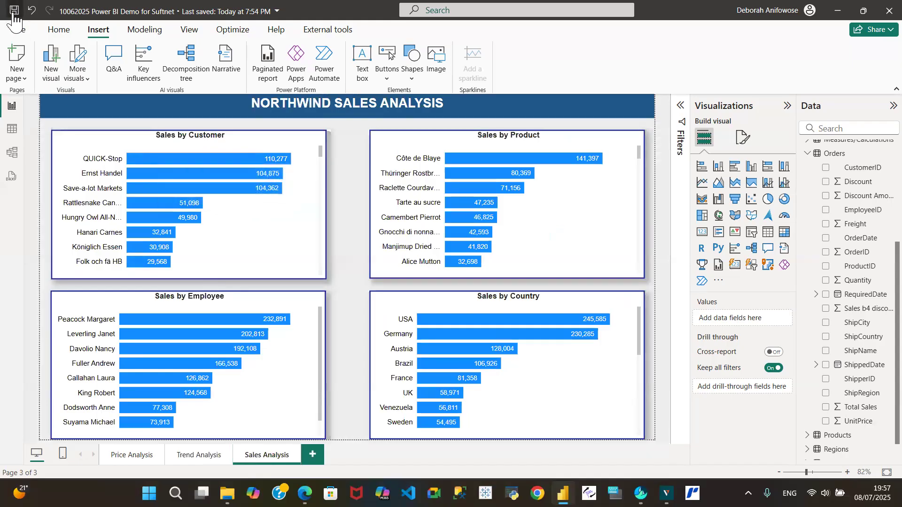